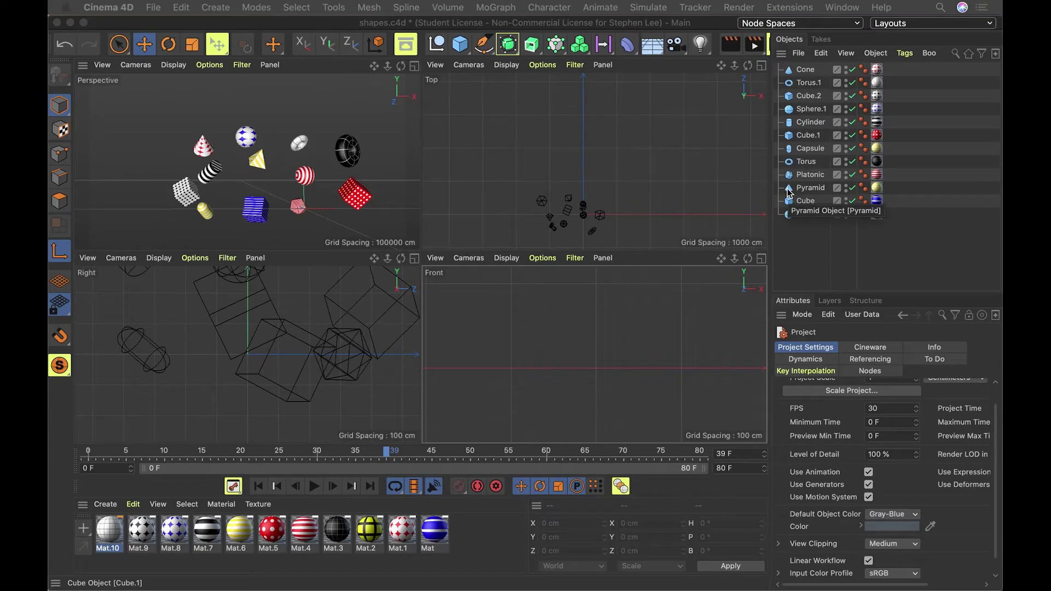
# Play the shapes.c4d animation twice to preview the baked motion, then select the Cone.
pyautogui.click(830, 301)
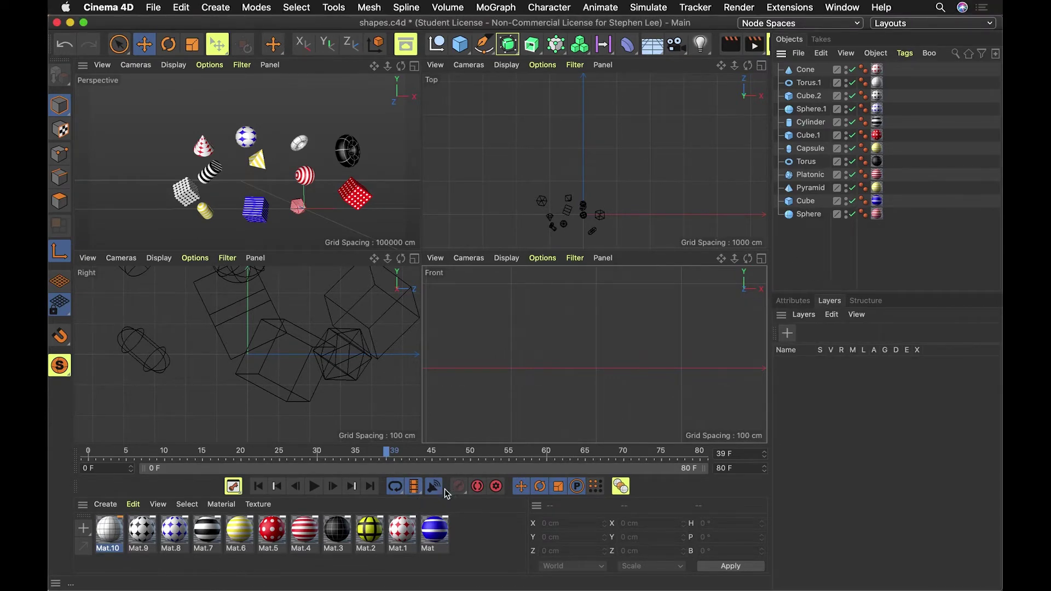
pyautogui.click(312, 490)
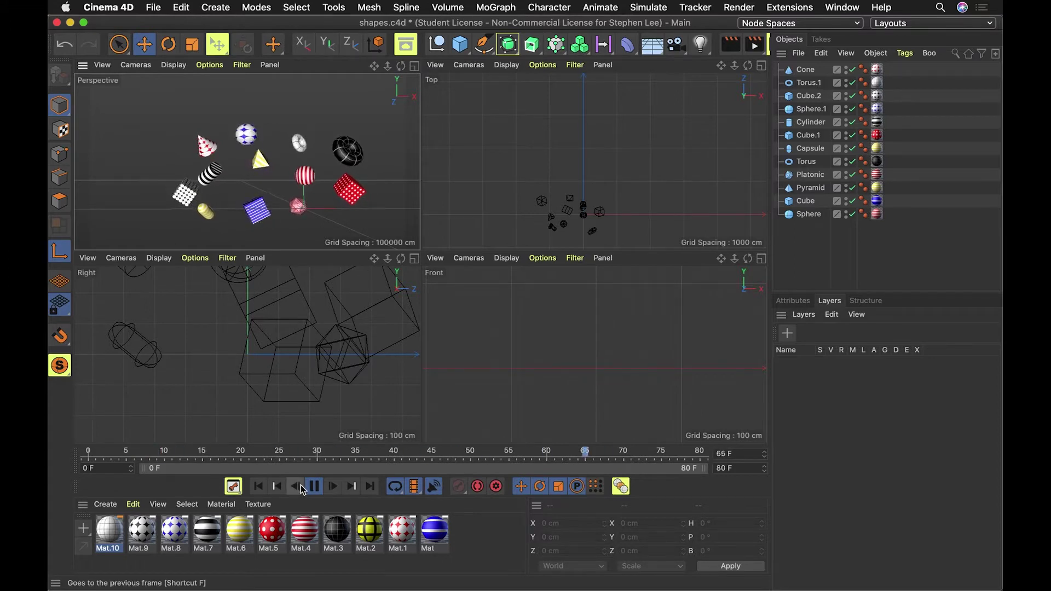
pyautogui.click(314, 487)
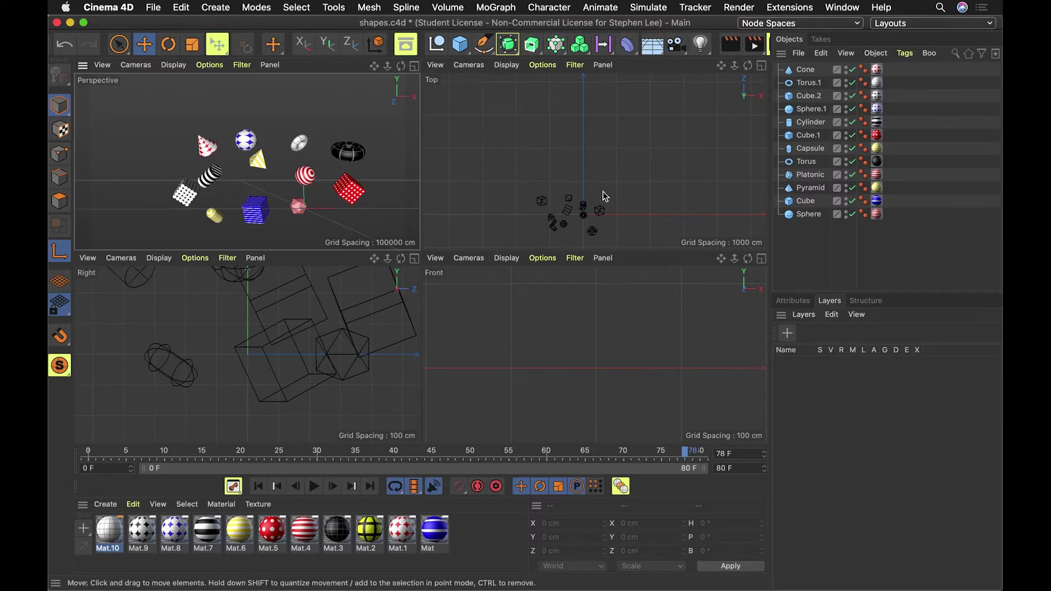
pyautogui.click(806, 71)
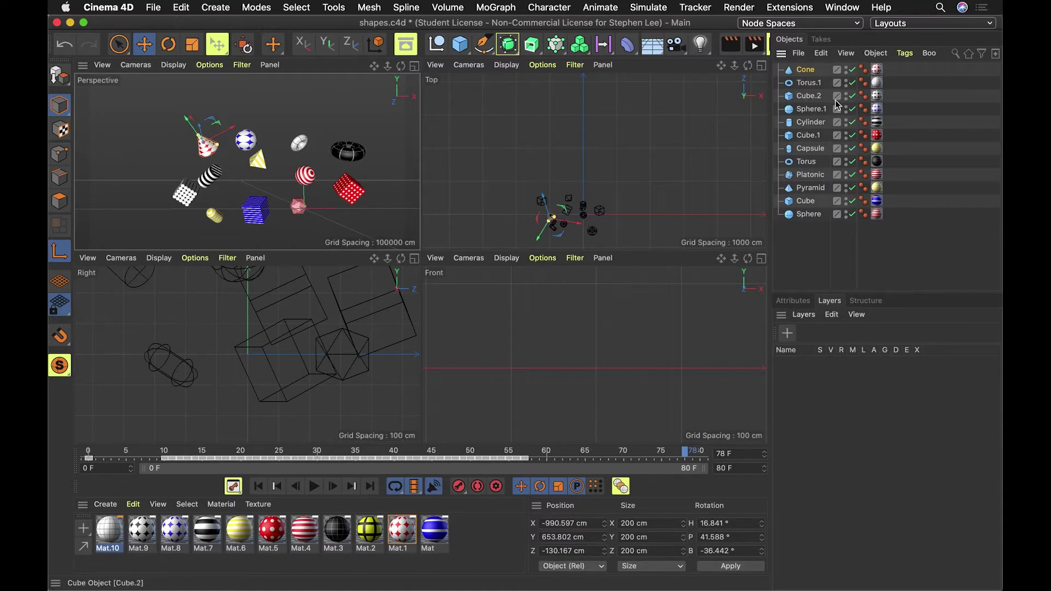
pyautogui.click(601, 8)
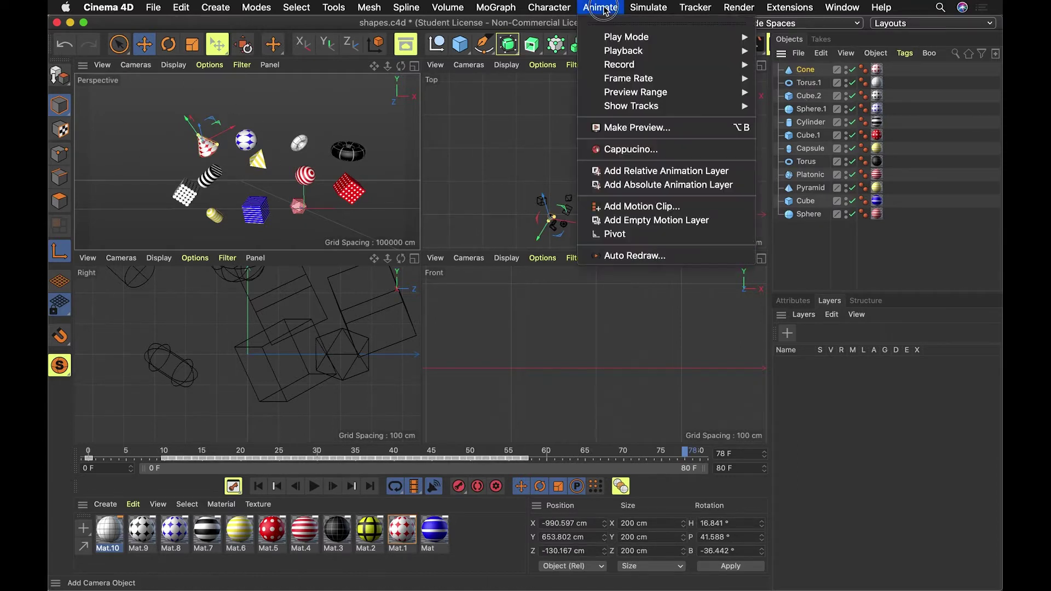
pyautogui.moveTo(805, 7)
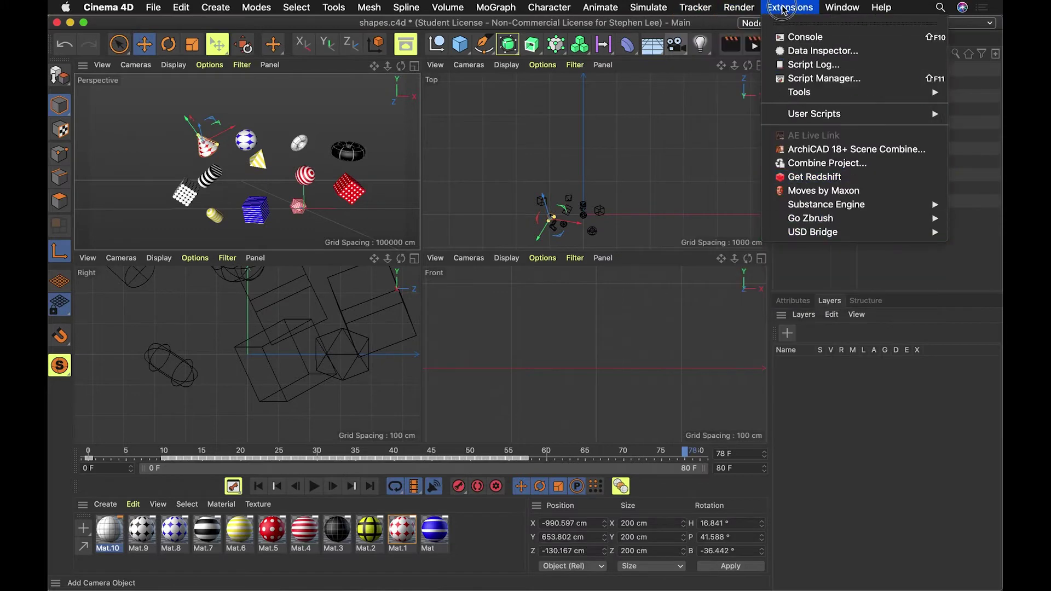
pyautogui.moveTo(660, 9)
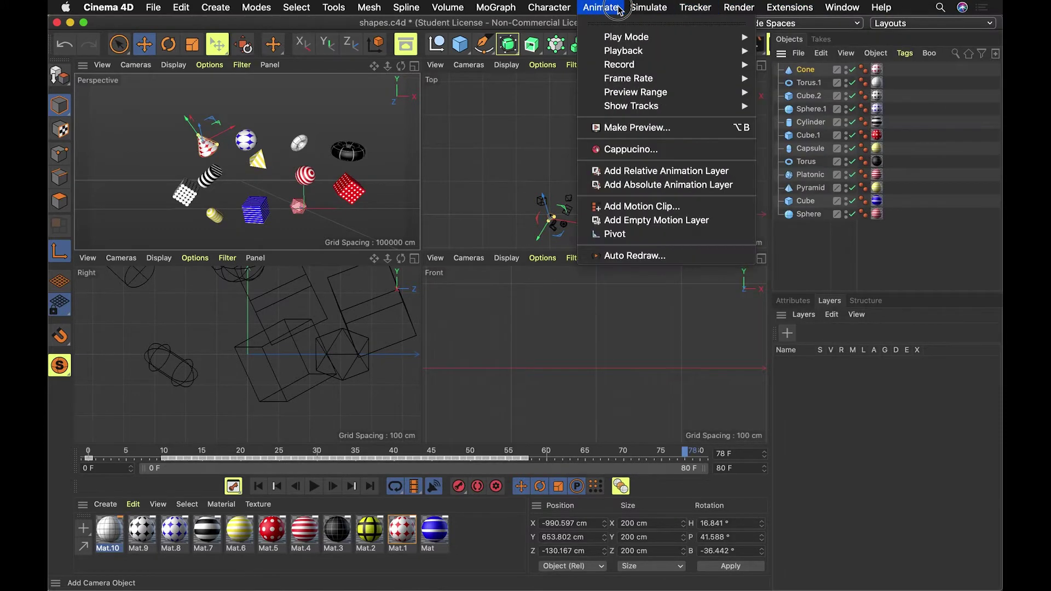
pyautogui.moveTo(534, 10)
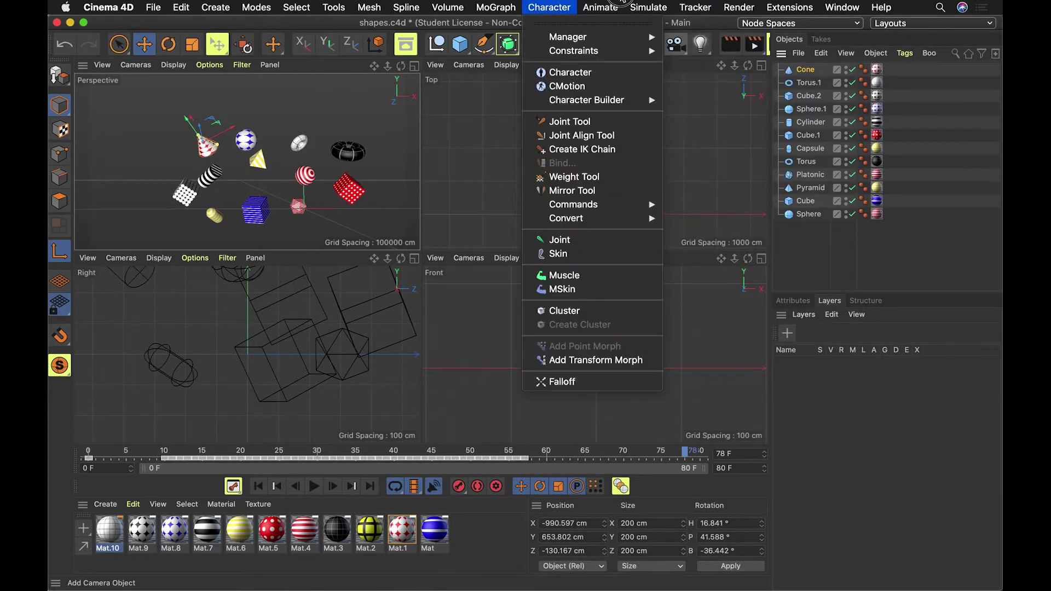
pyautogui.moveTo(838, 12)
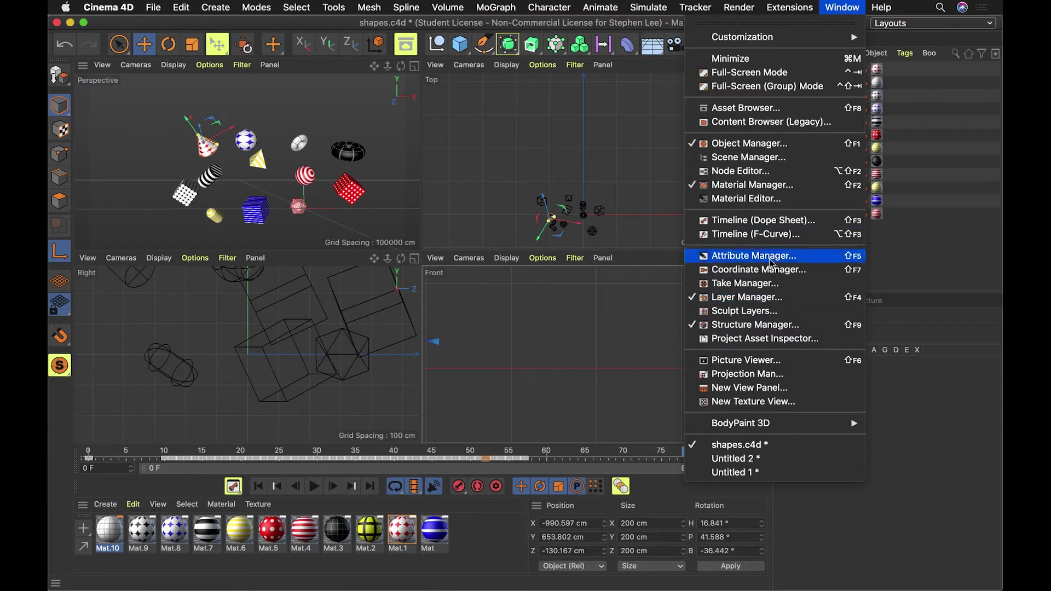
pyautogui.click(763, 222)
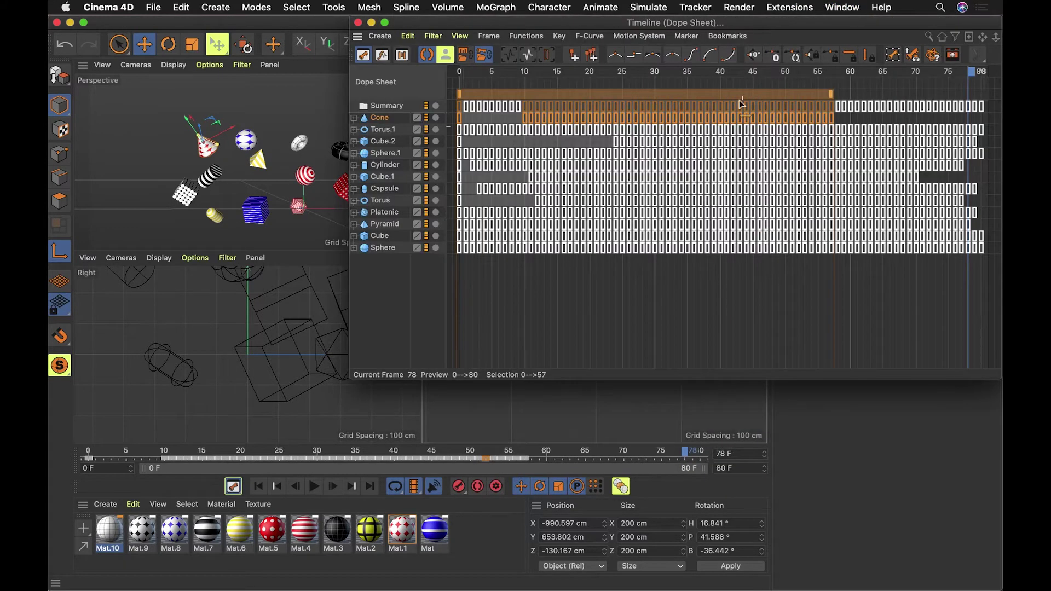
pyautogui.moveTo(740, 27); pyautogui.dragTo(642, 60)
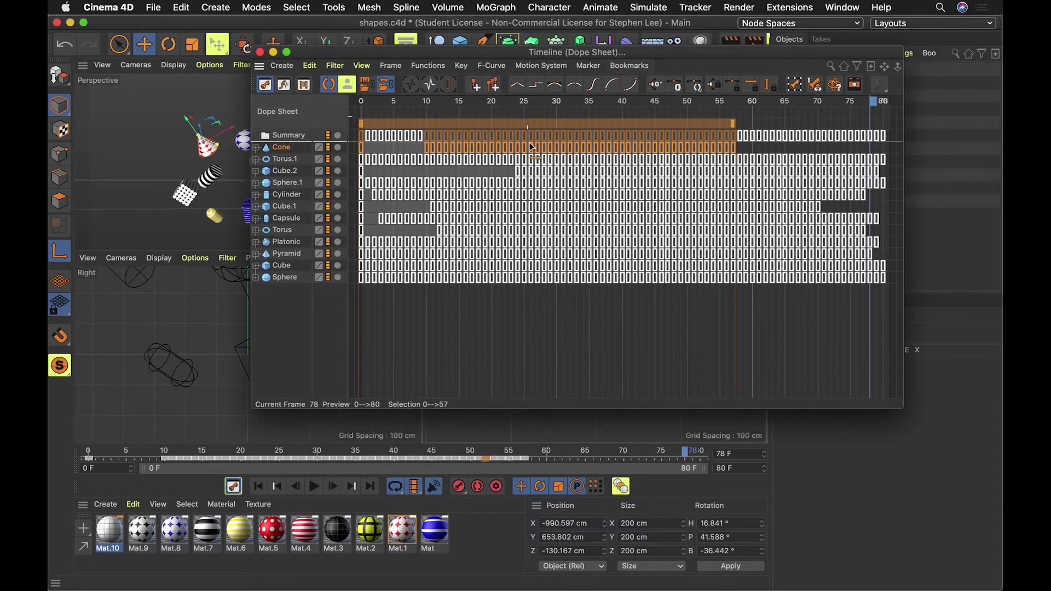
pyautogui.press('super+w')
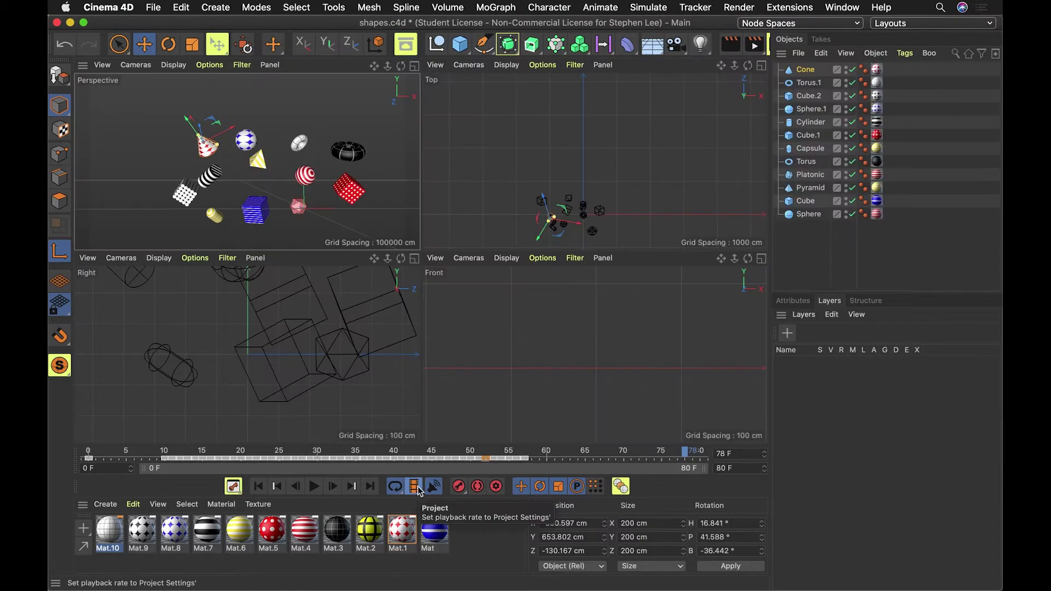
# Open Timeline (Dope Sheet) through command search and inspect the Sphere key at frame 40.
pyautogui.hotkey('shift', 'c')
pyautogui.write('timelin')
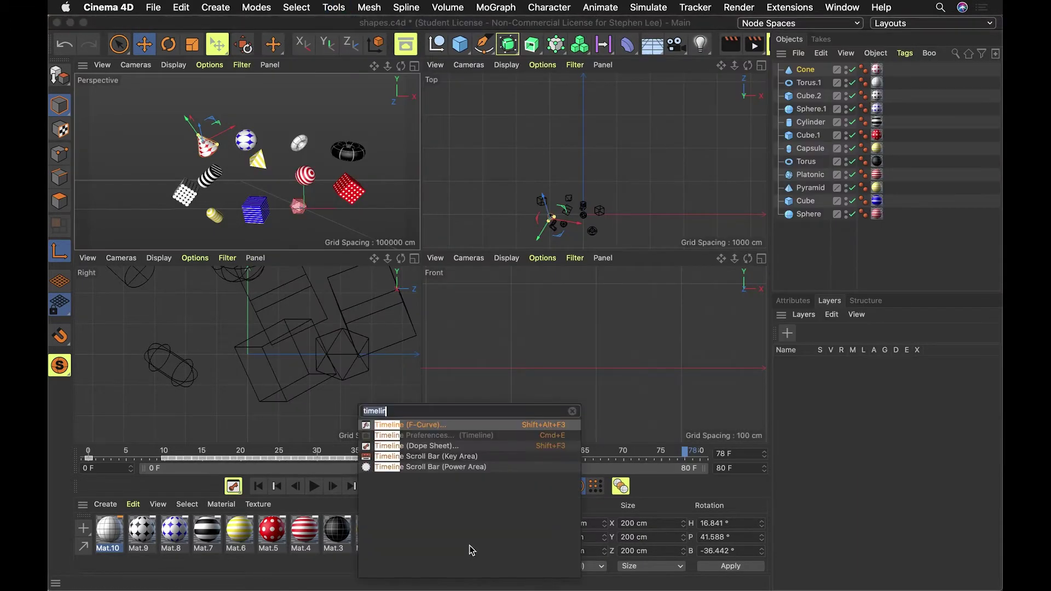
pyautogui.write('timeline')
pyautogui.press('Down')
pyautogui.press('Down')
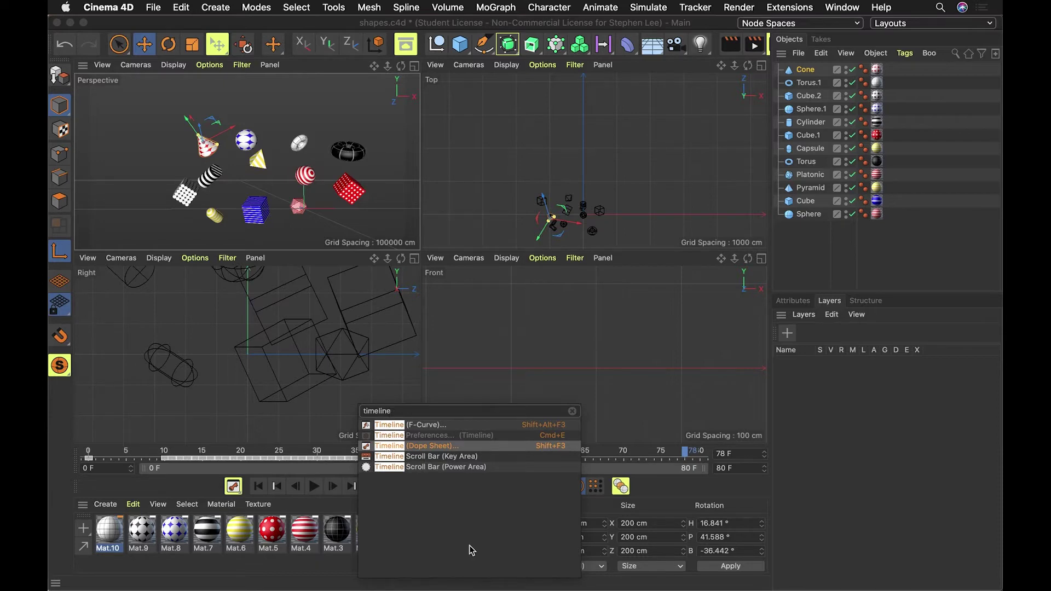
pyautogui.press('Return')
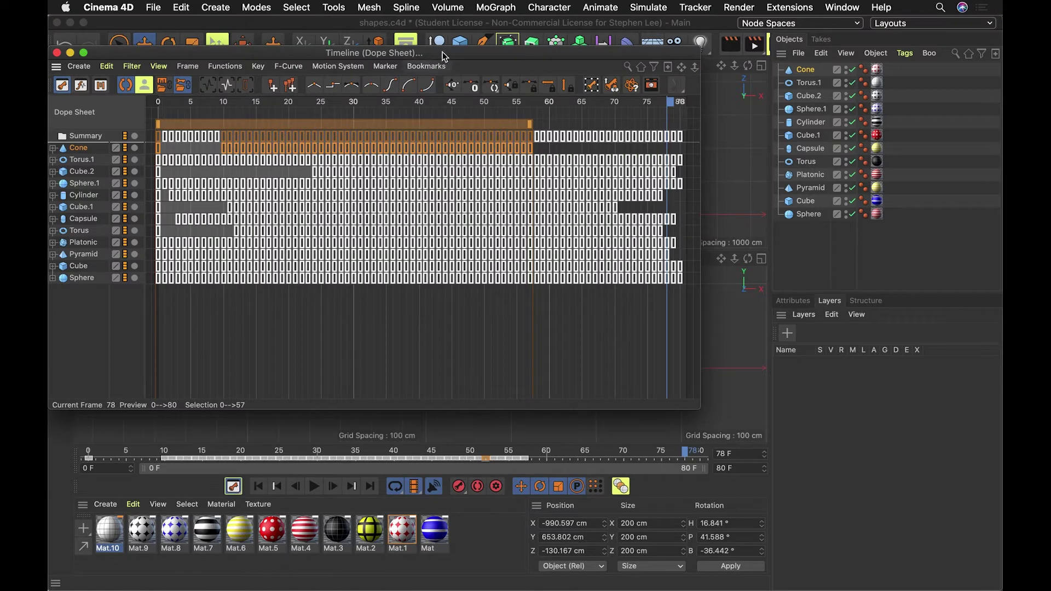
pyautogui.moveTo(443, 52); pyautogui.dragTo(555, 49)
pyautogui.click(532, 275)
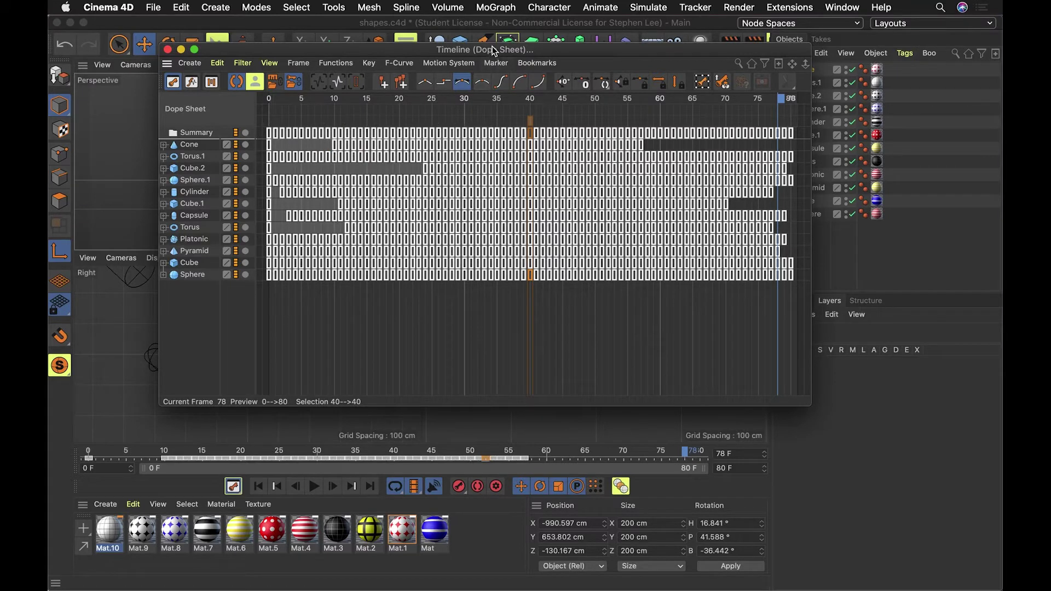
pyautogui.moveTo(496, 51); pyautogui.dragTo(466, 56)
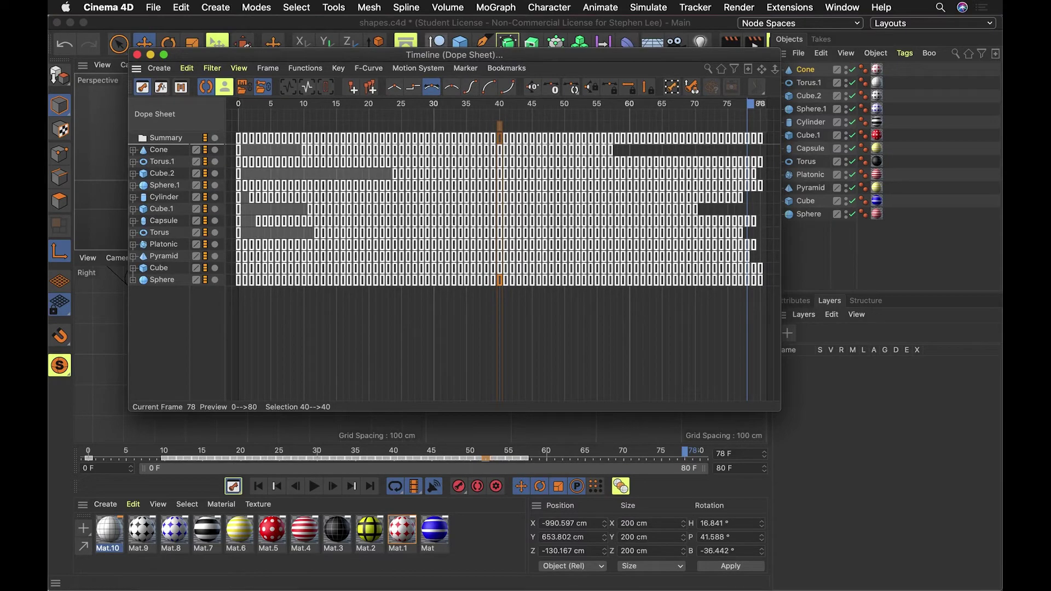
pyautogui.press('super+Tab')
pyautogui.press('super+Tab')
pyautogui.press('super+Tab')
pyautogui.press('super+Tab')
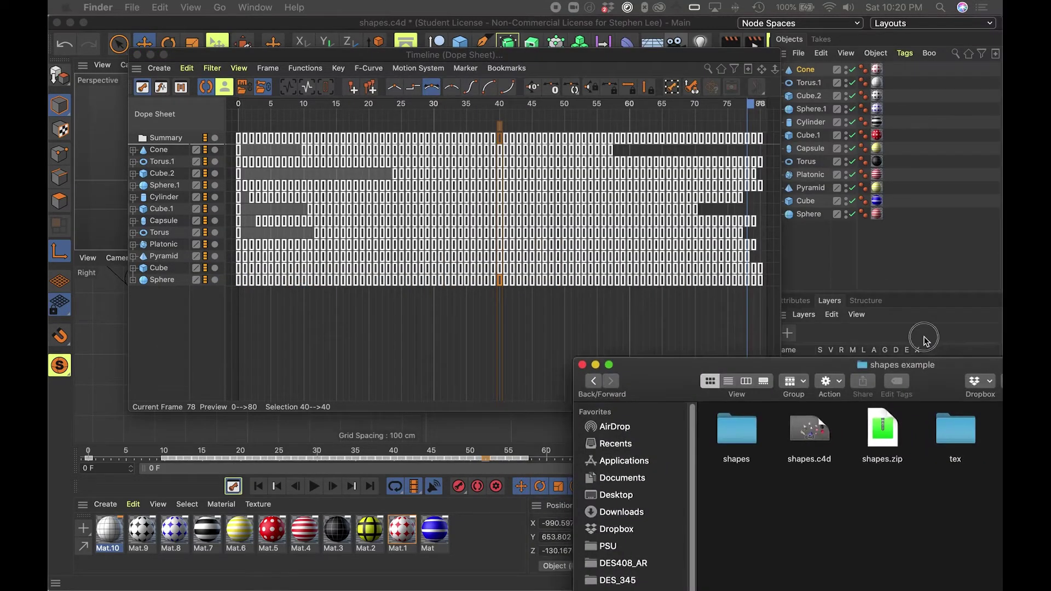
# Browse the tex folder's stripe images and the shapes folder inside the shapes example window.
pyautogui.moveTo(922, 338); pyautogui.dragTo(666, 167)
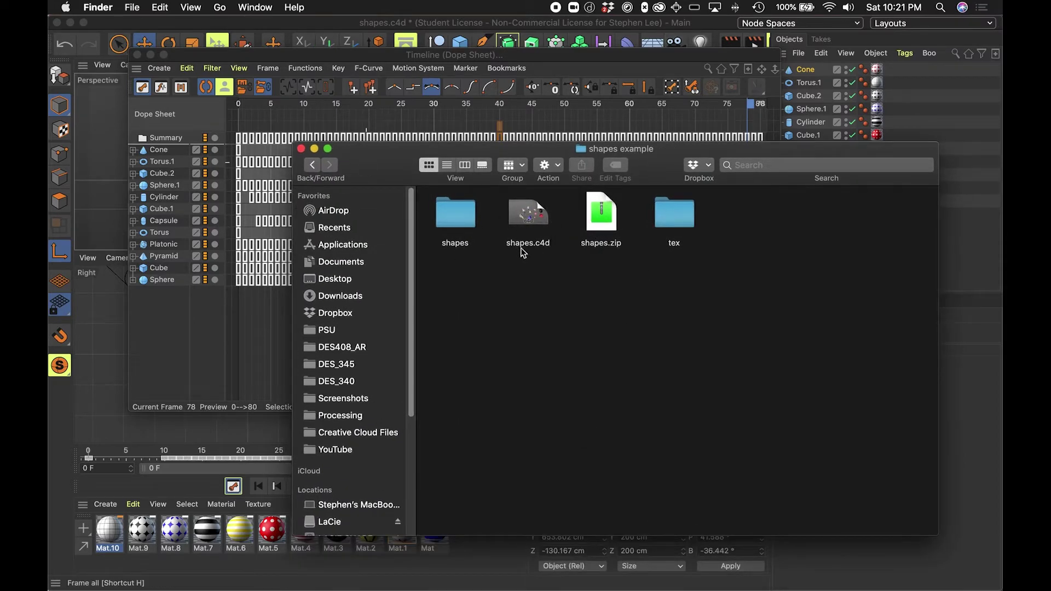
pyautogui.click(660, 214)
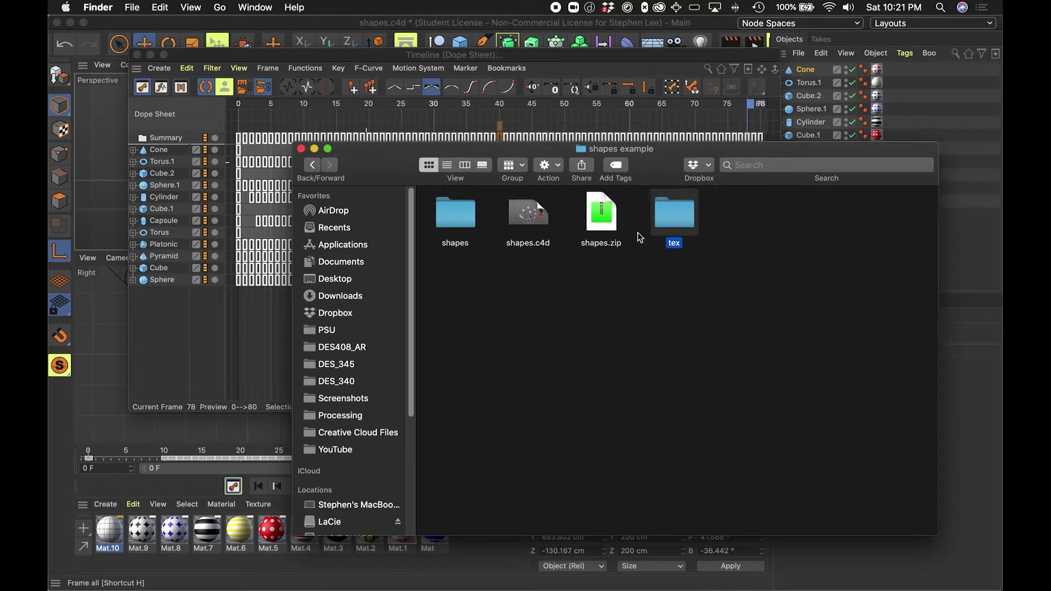
pyautogui.doubleClick(673, 220)
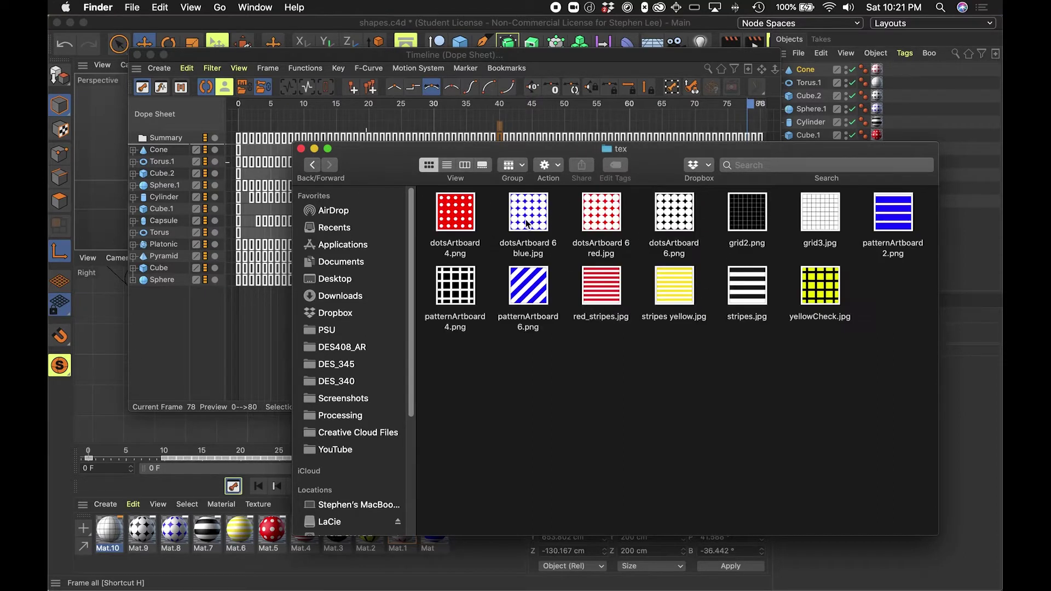
pyautogui.click(675, 284)
pyautogui.click(786, 289)
pyautogui.click(314, 166)
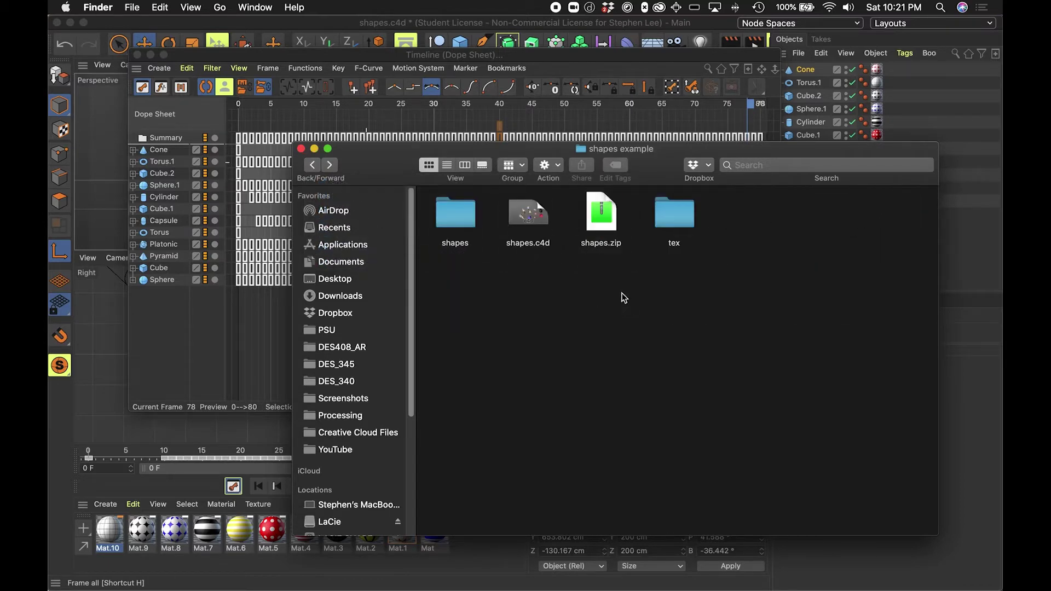
pyautogui.click(447, 224)
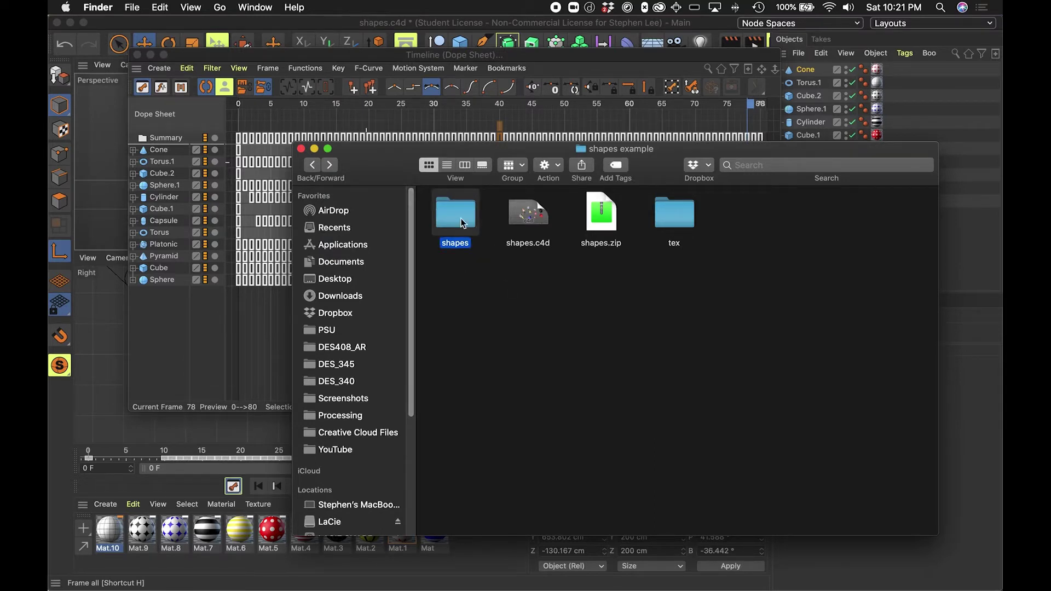
pyautogui.doubleClick(469, 225)
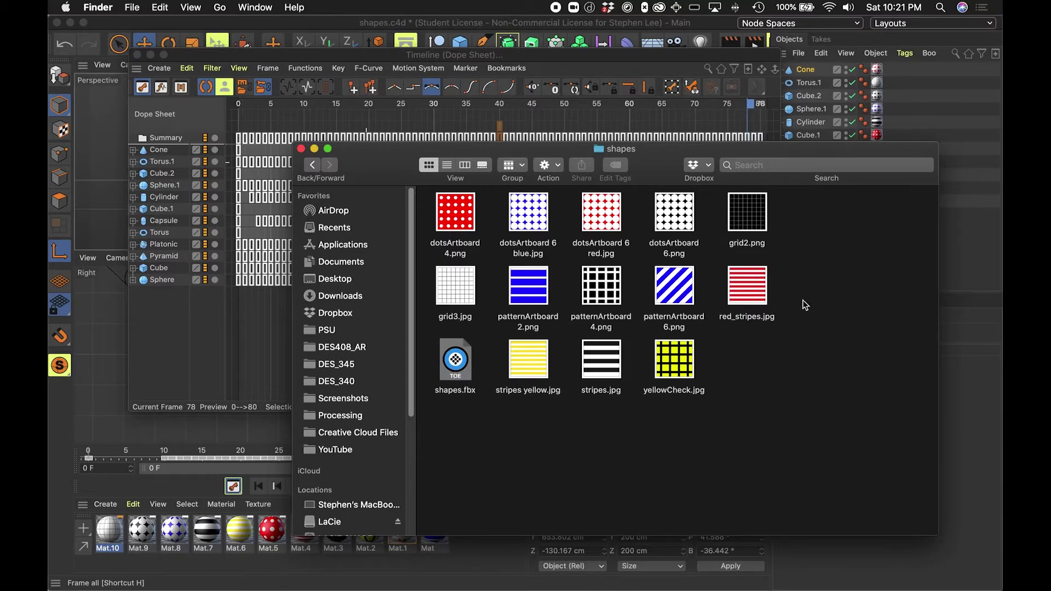
pyautogui.click(312, 165)
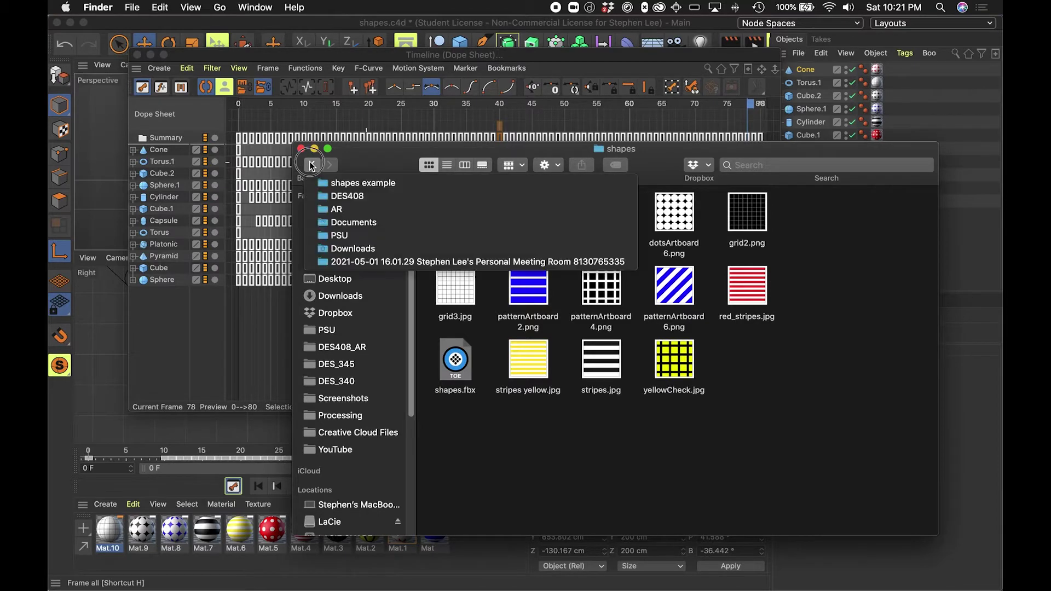
pyautogui.click(311, 166)
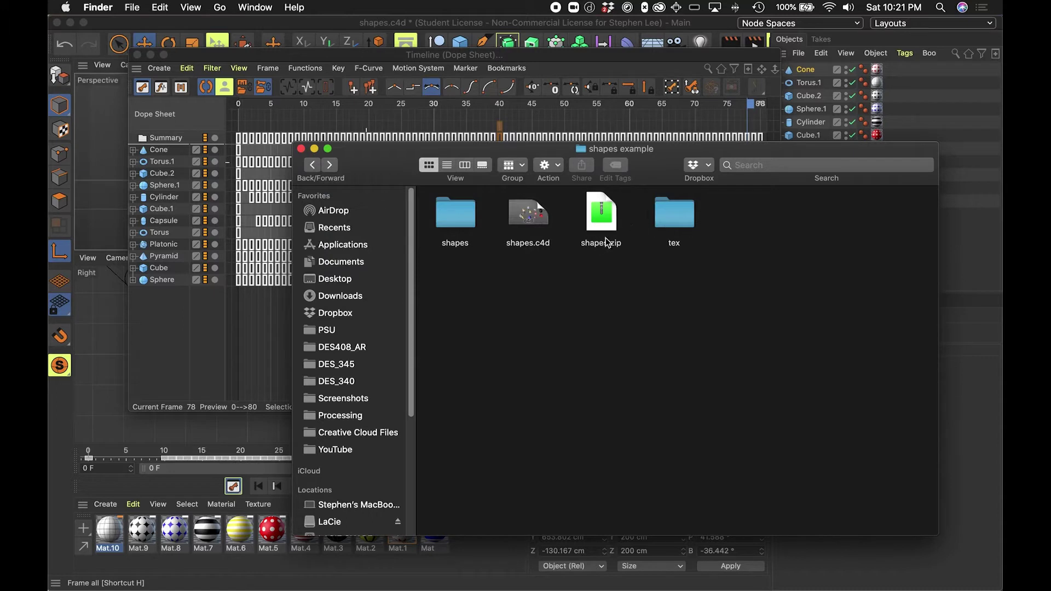
# Compress the shapes folder into a zip, then delete the extra shapes 2.zip archive.
pyautogui.click(450, 217)
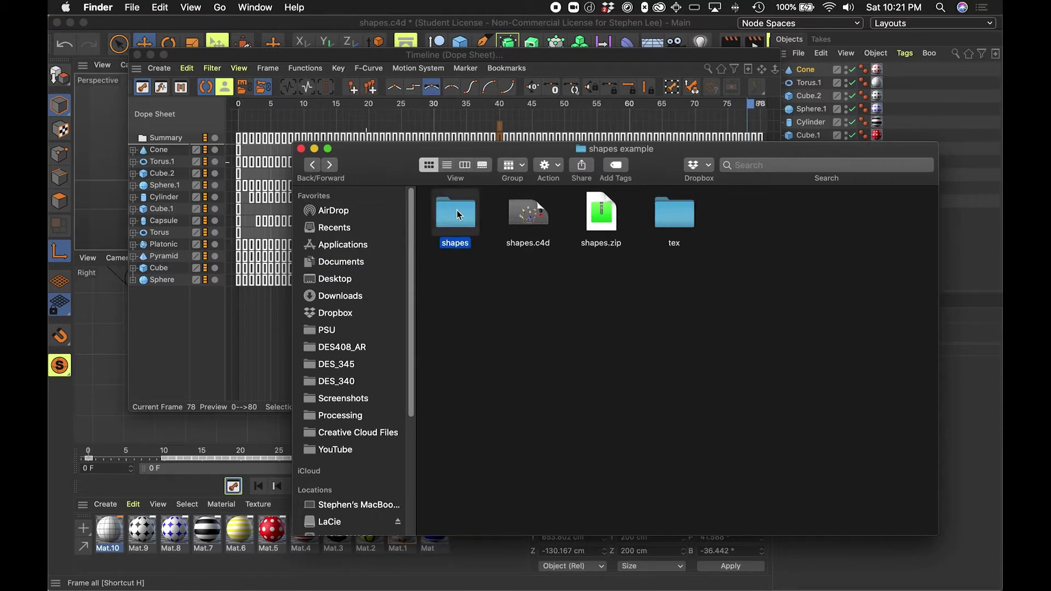
pyautogui.rightClick(458, 211)
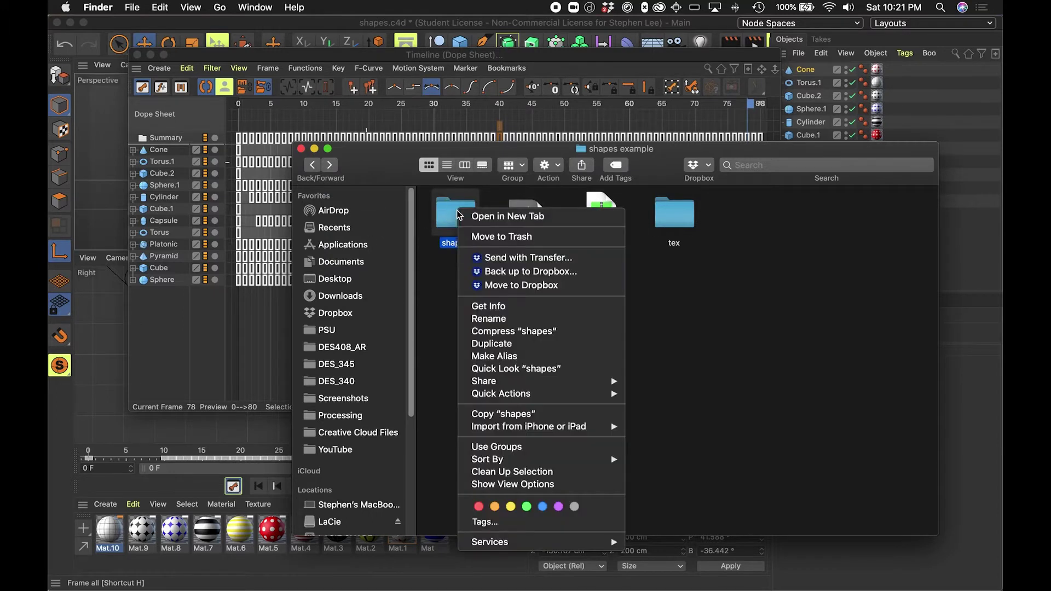
pyautogui.click(515, 331)
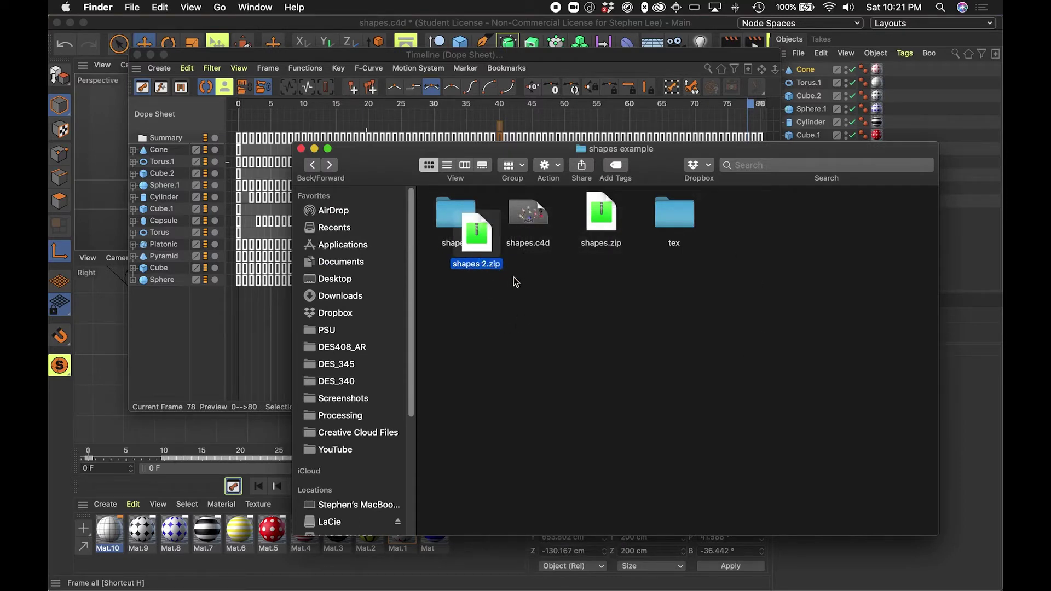
pyautogui.press('super+BackSpace')
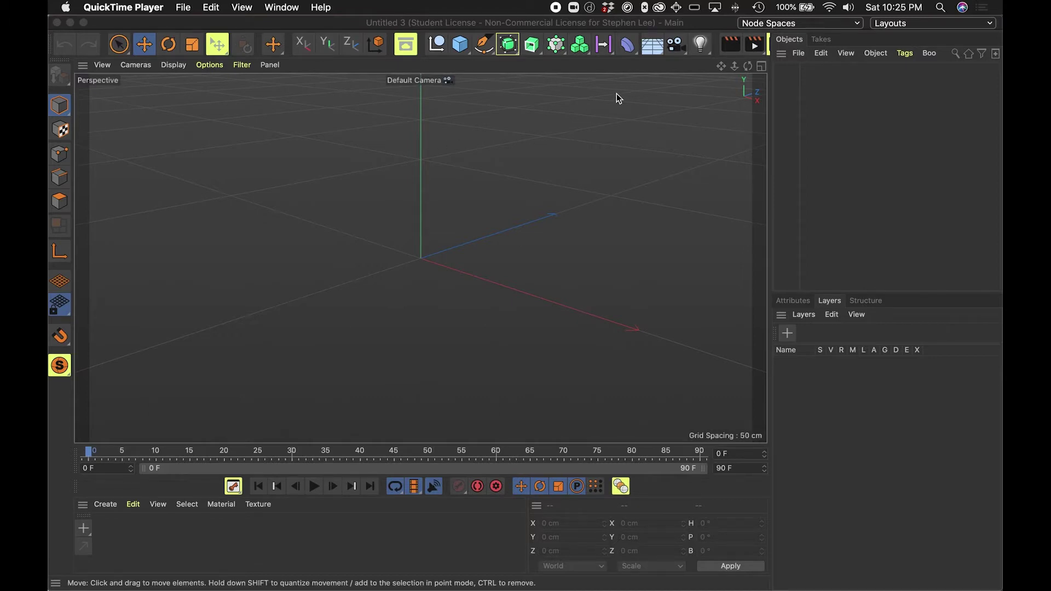
# Add a Cube primitive, delete the duplicate Cube.1, and select the remaining 200 cm cube.
pyautogui.click(460, 51)
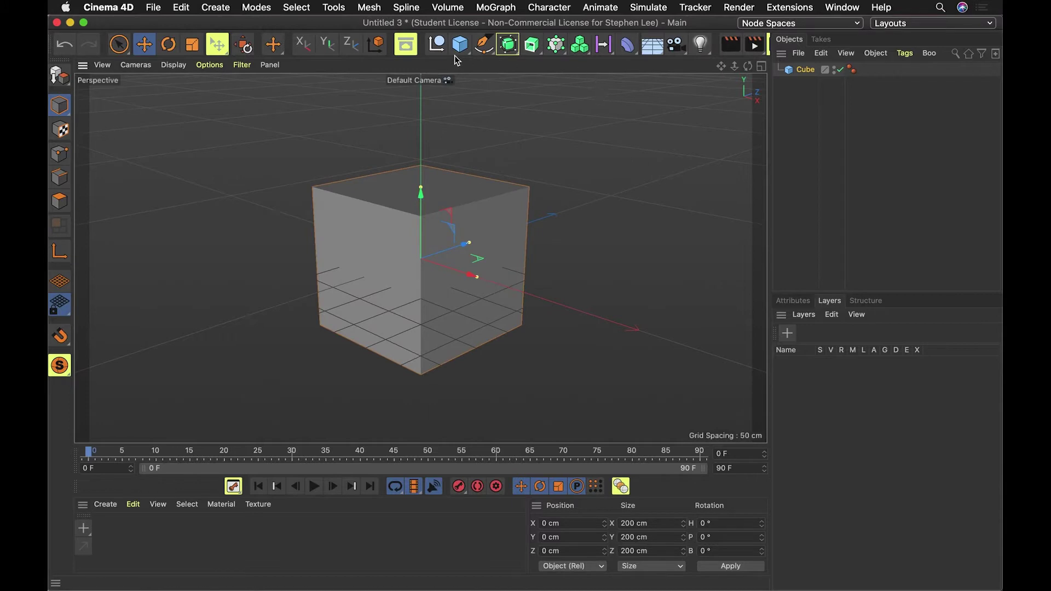
pyautogui.click(461, 45)
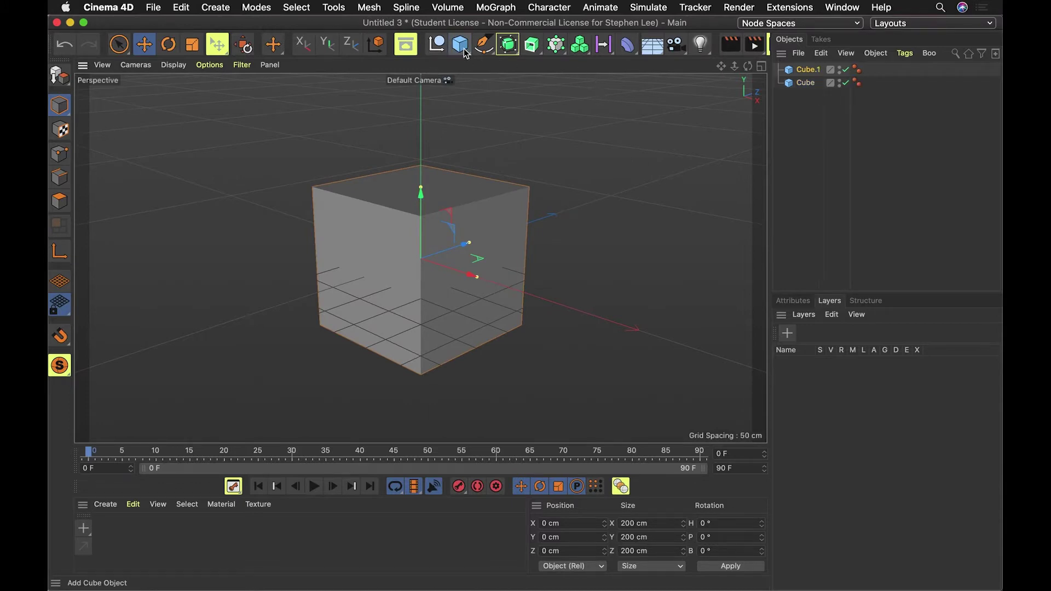
pyautogui.moveTo(464, 53); pyautogui.dragTo(842, 138)
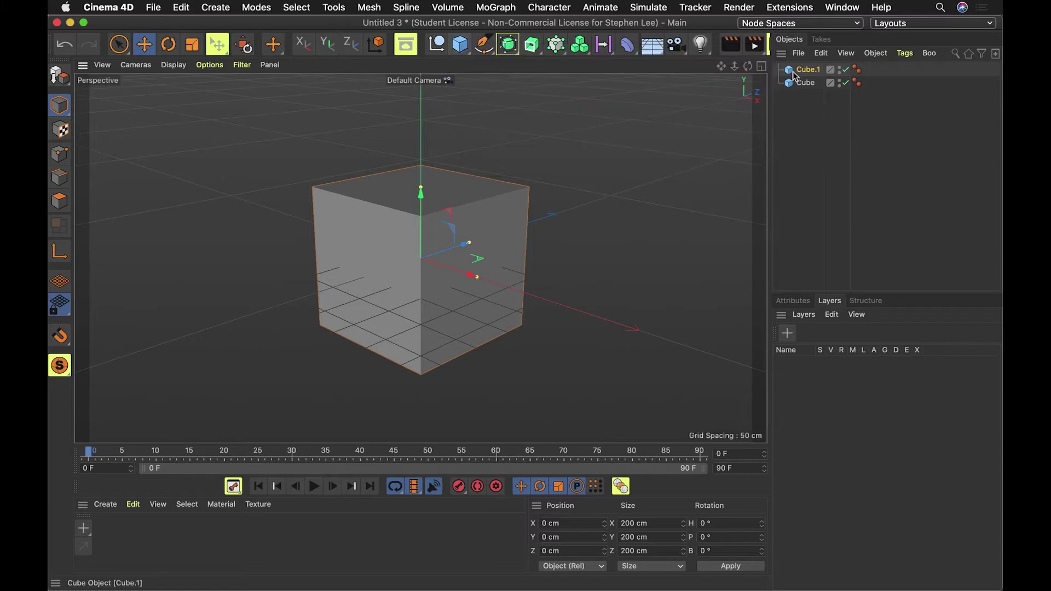
pyautogui.press('BackSpace')
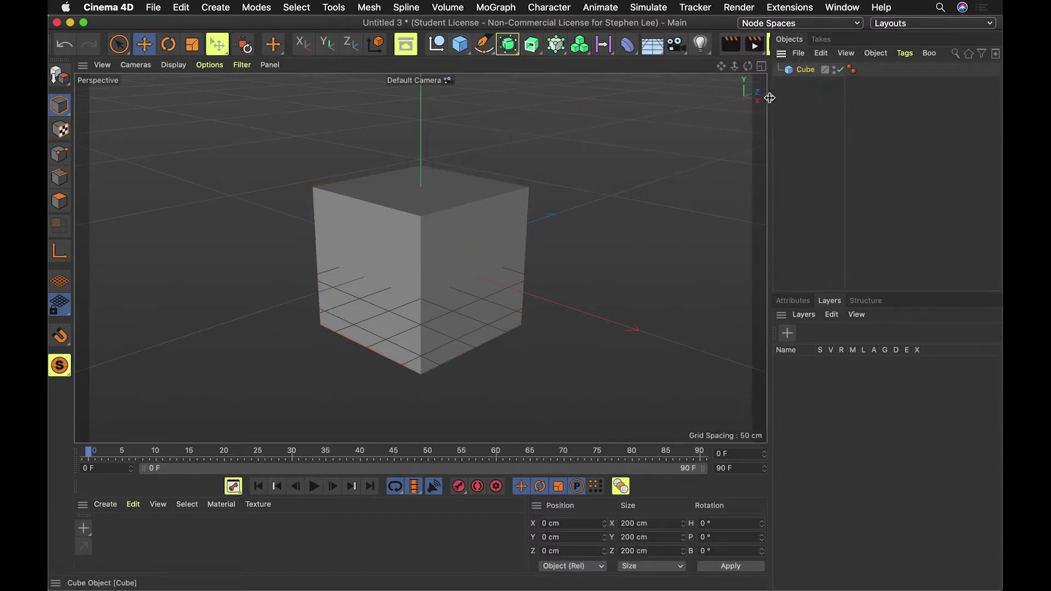
pyautogui.click(449, 330)
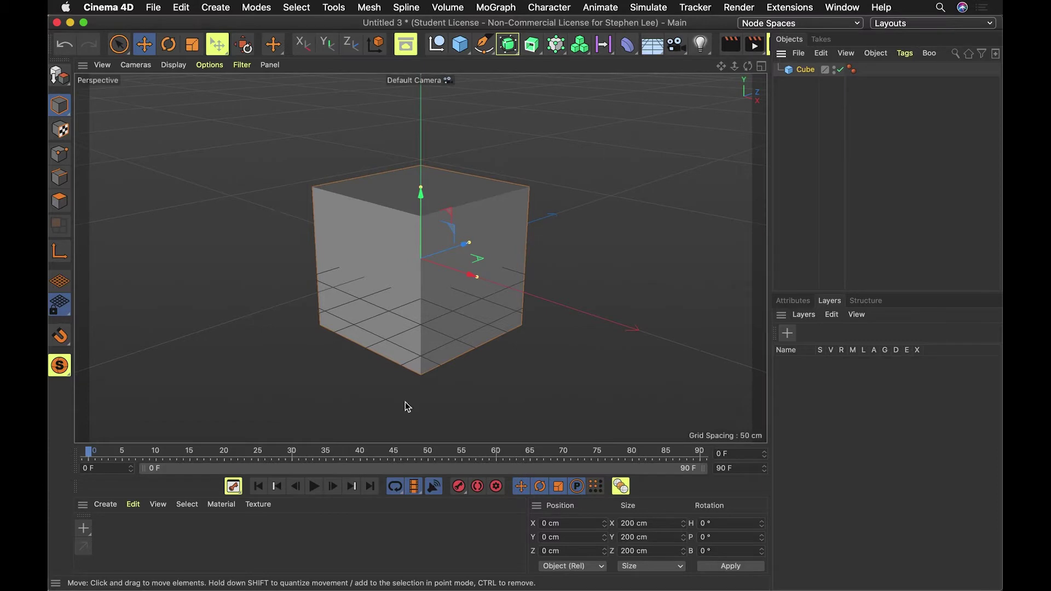
# Create a new standard material, Mat, and show its Color channel in the material editor.
pyautogui.click(105, 504)
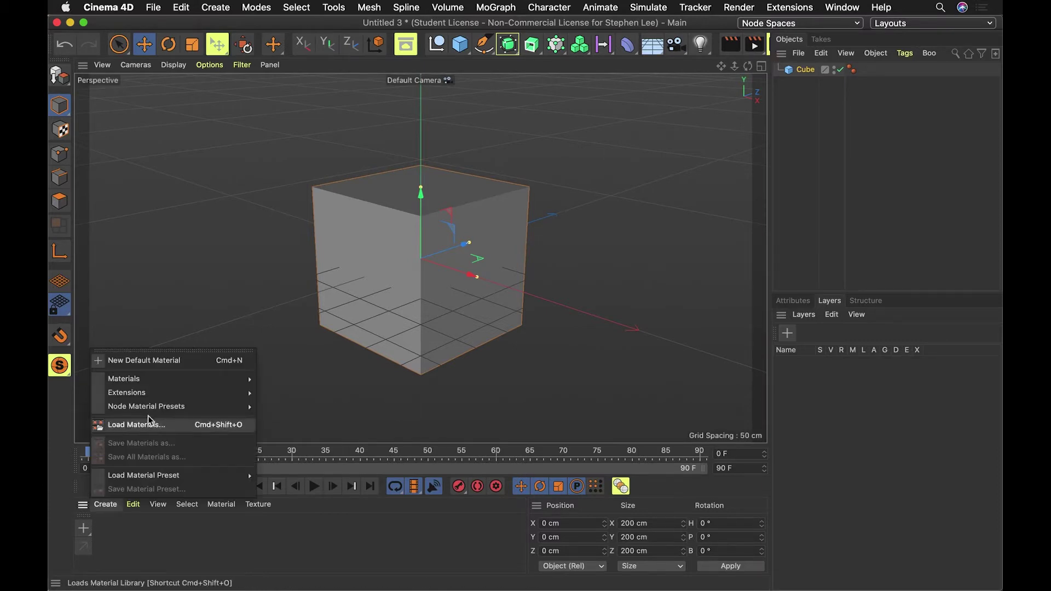
pyautogui.moveTo(167, 377)
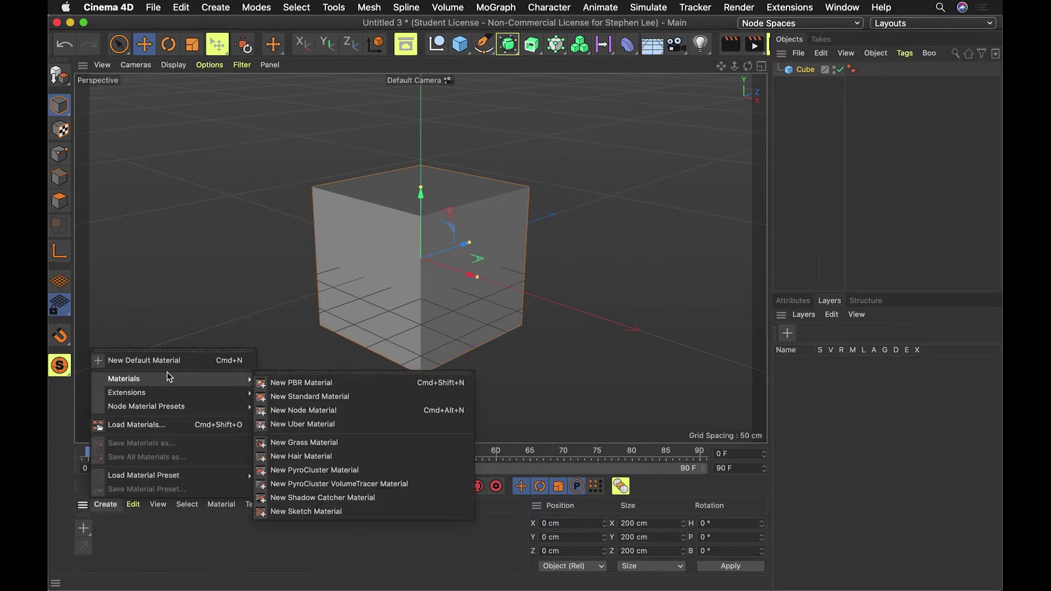
pyautogui.click(330, 403)
pyautogui.doubleClick(104, 529)
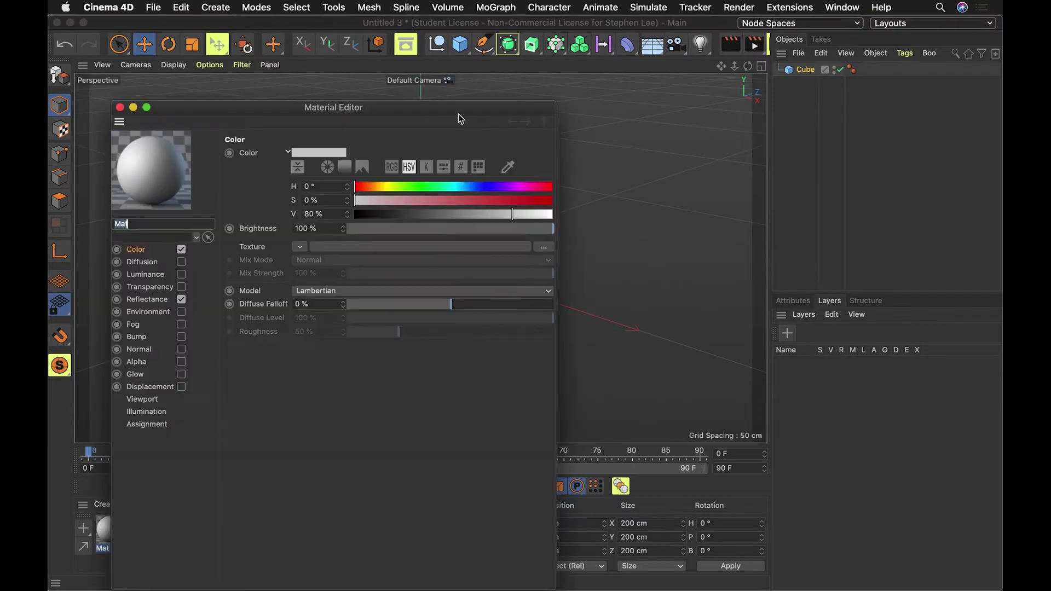
pyautogui.click(150, 253)
pyautogui.moveTo(275, 109); pyautogui.dragTo(338, 73)
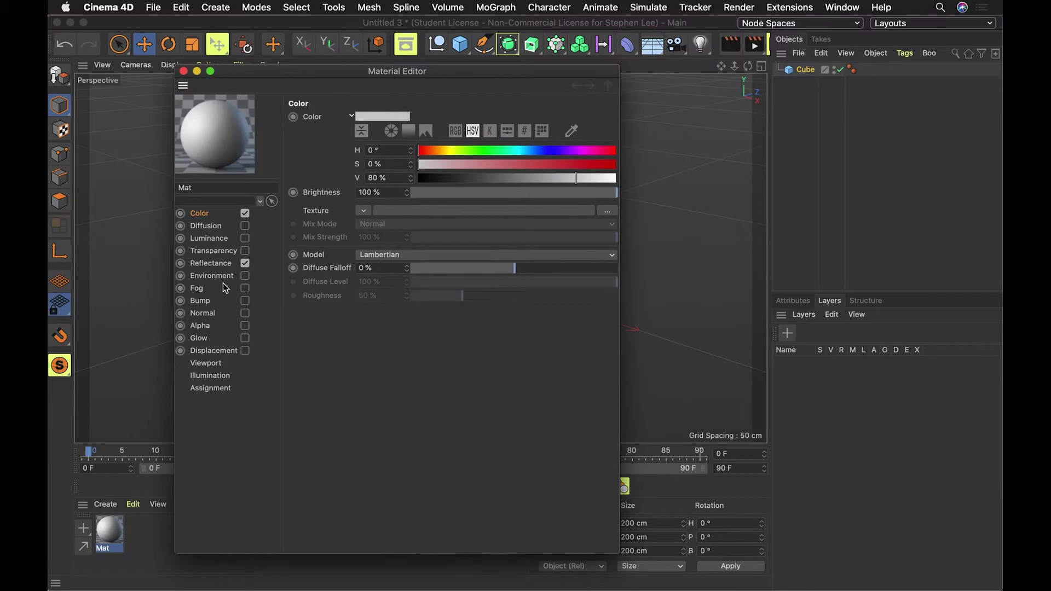
pyautogui.click(220, 267)
pyautogui.click(219, 215)
# Load patternArtboard 6.png as Mat's Color texture, copying it into the project folder, and close the editor.
pyautogui.click(365, 211)
pyautogui.click(382, 233)
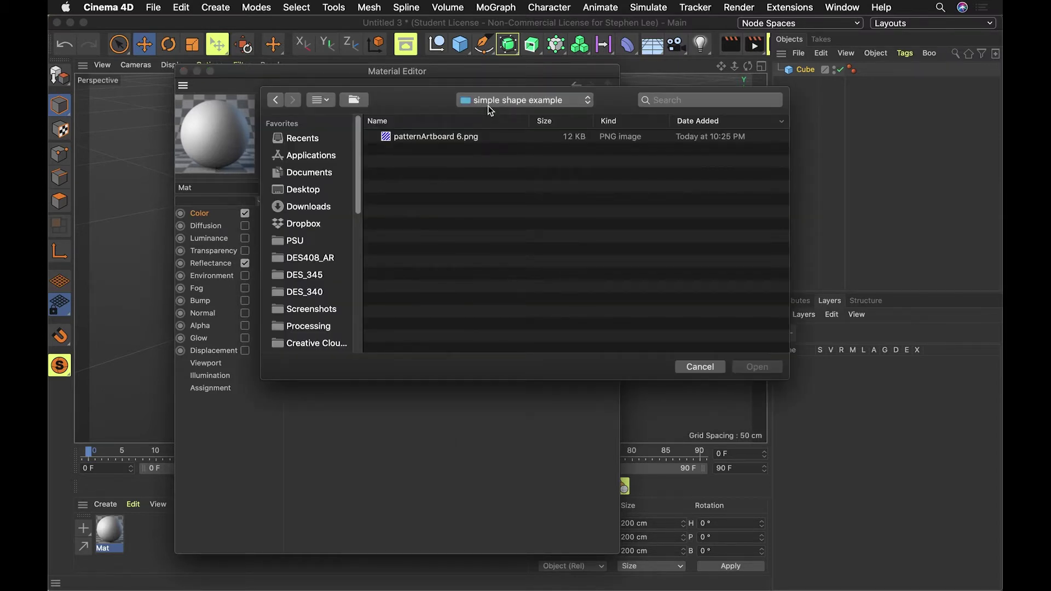
pyautogui.click(441, 138)
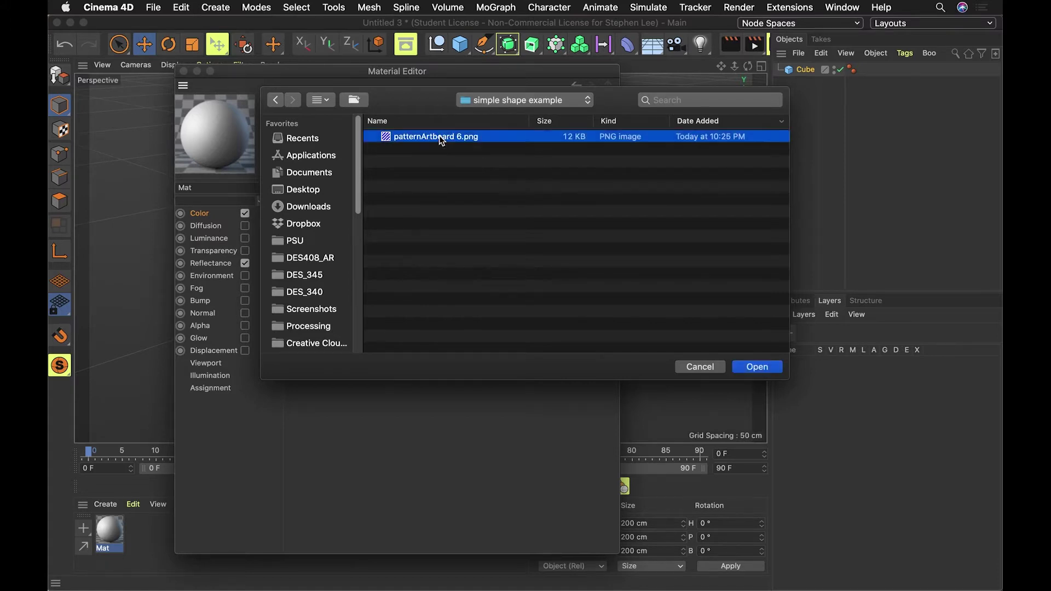
pyautogui.press('space')
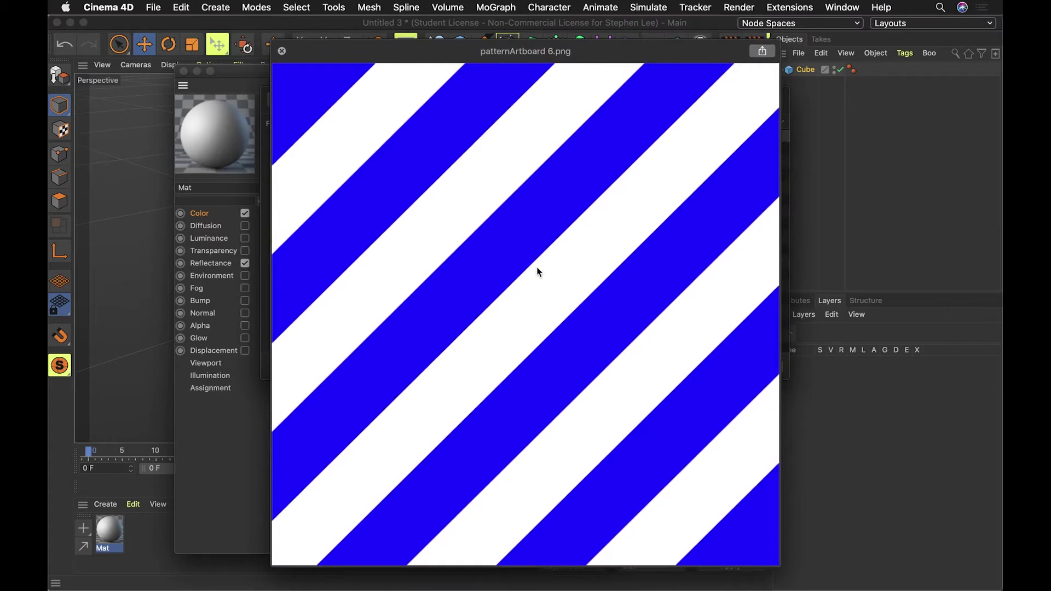
pyautogui.press('space')
pyautogui.click(437, 210)
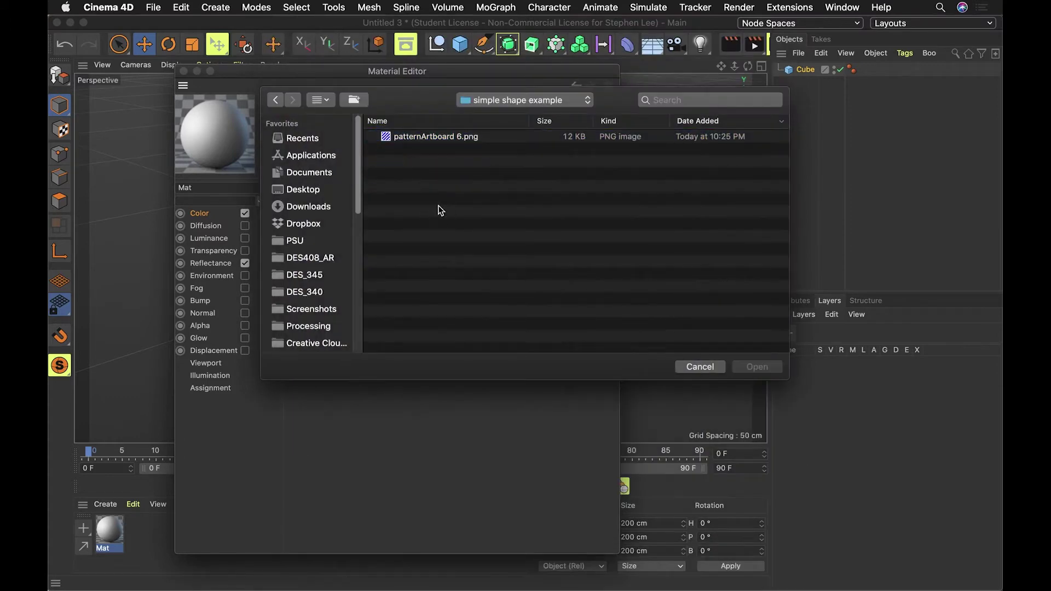
pyautogui.click(427, 140)
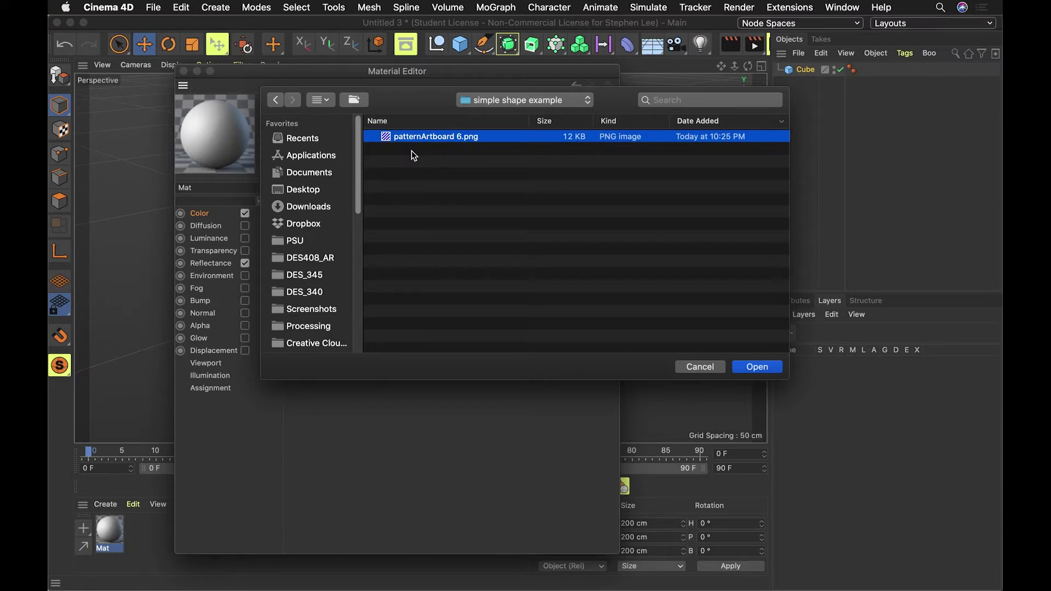
pyautogui.click(780, 371)
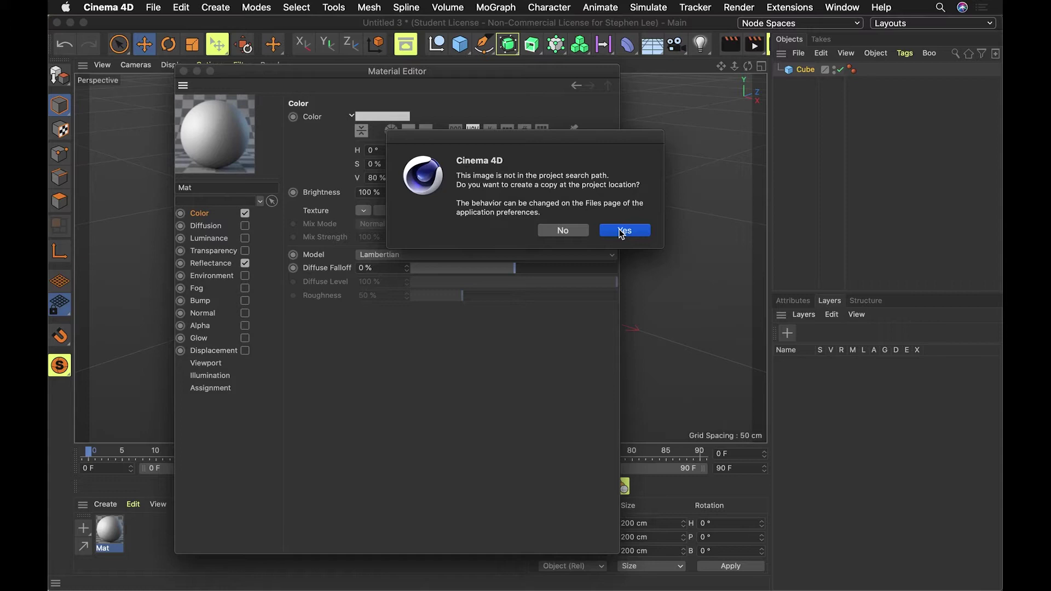
pyautogui.click(622, 231)
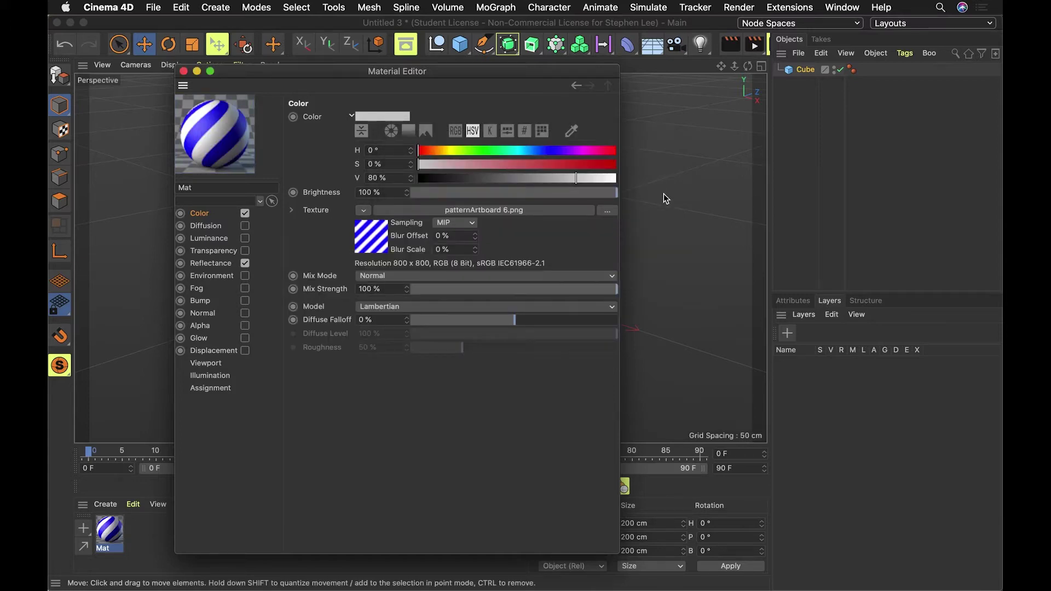
pyautogui.press('super+Tab')
pyautogui.press('super+Tab')
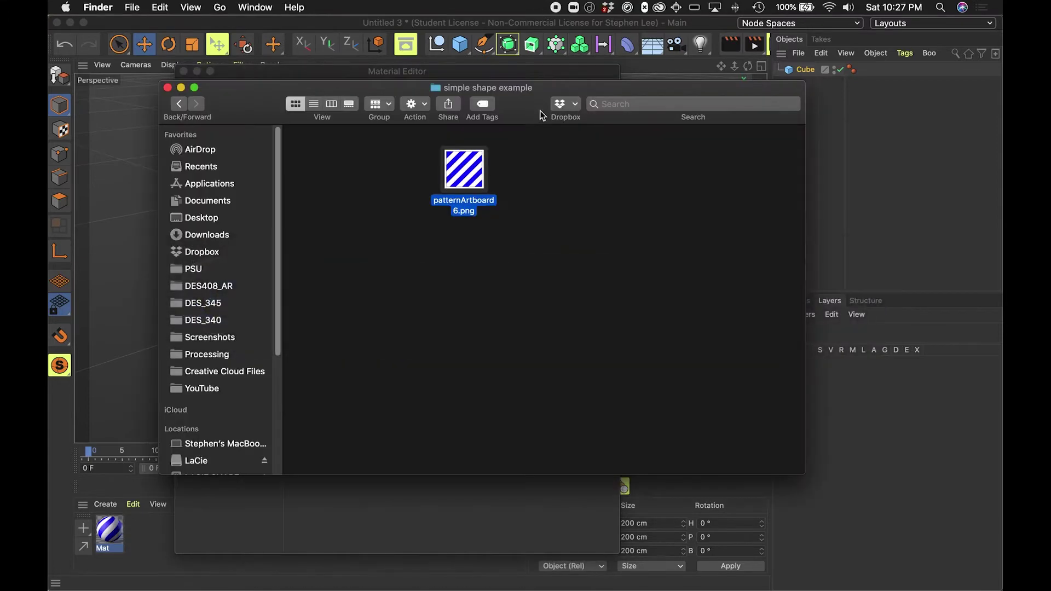
pyautogui.moveTo(540, 114); pyautogui.dragTo(590, 168)
pyautogui.click(415, 94)
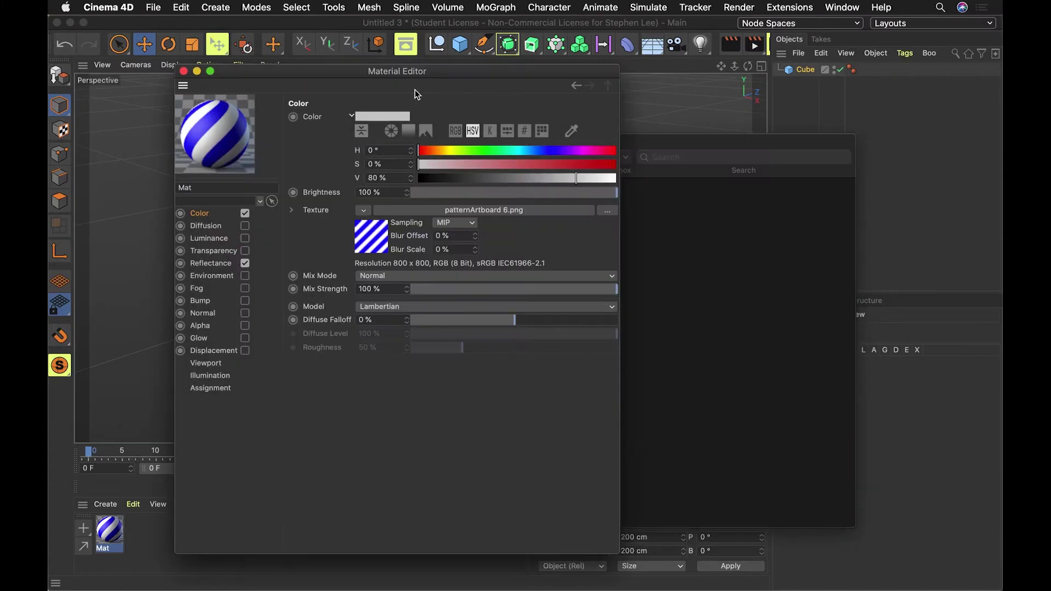
pyautogui.click(183, 71)
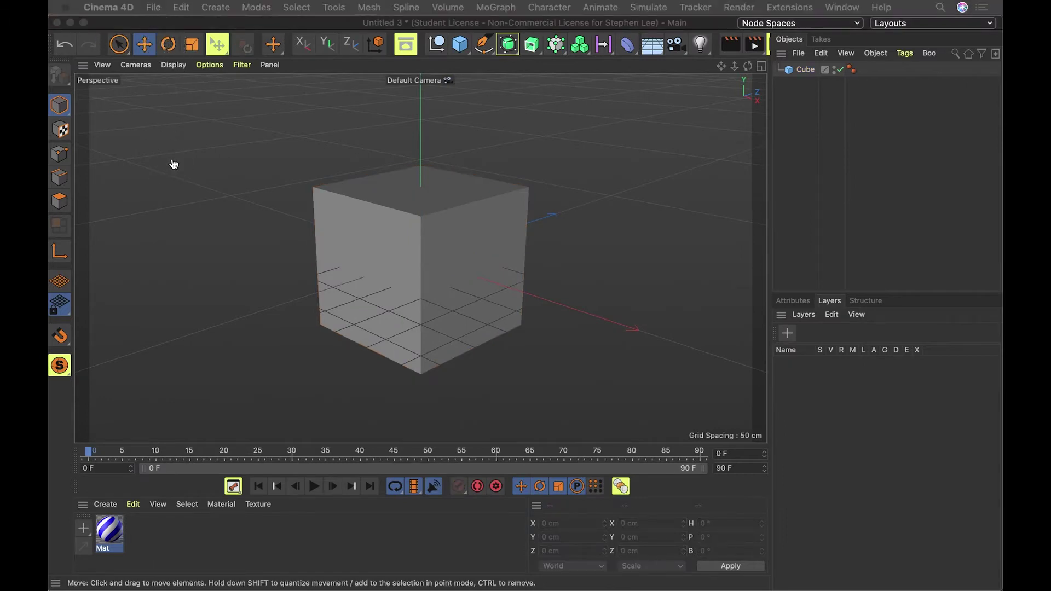
# Save the project under the name 'simpleShape' in the simple shape example folder.
pyautogui.click(153, 7)
pyautogui.moveTo(186, 69)
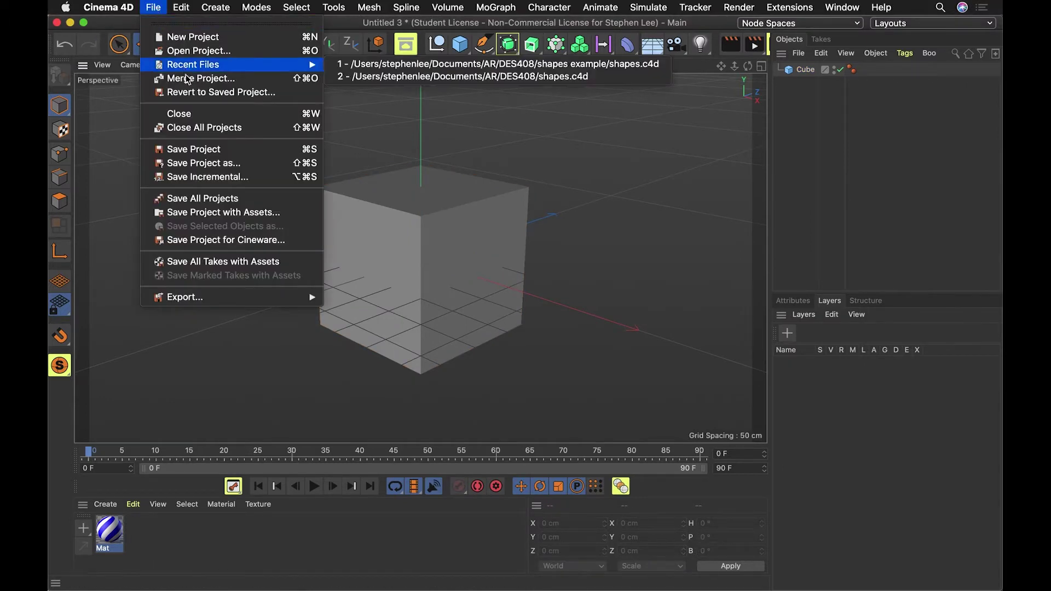
pyautogui.click(239, 162)
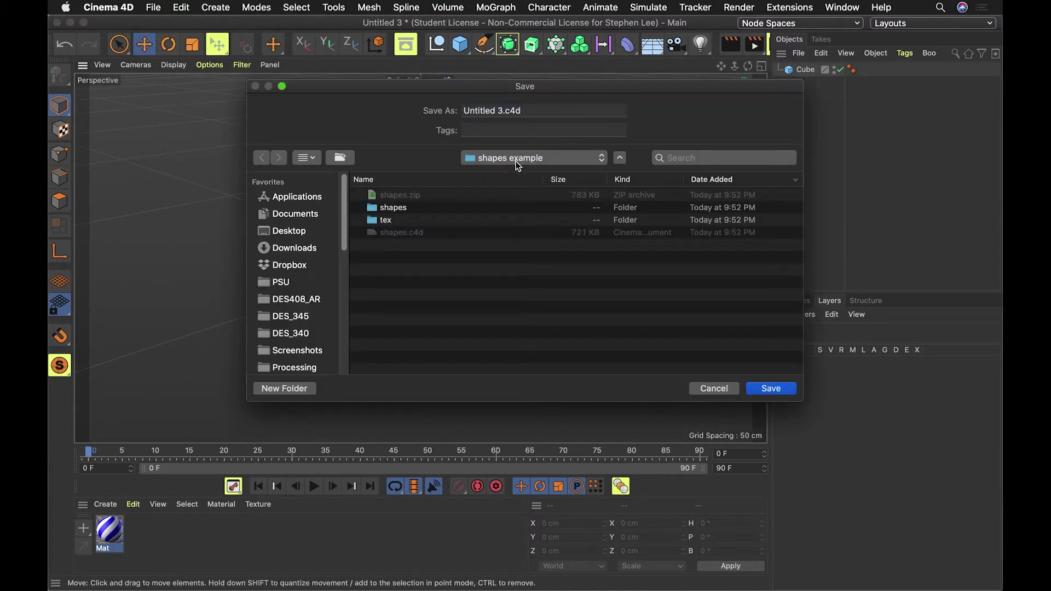
pyautogui.click(525, 159)
pyautogui.click(533, 280)
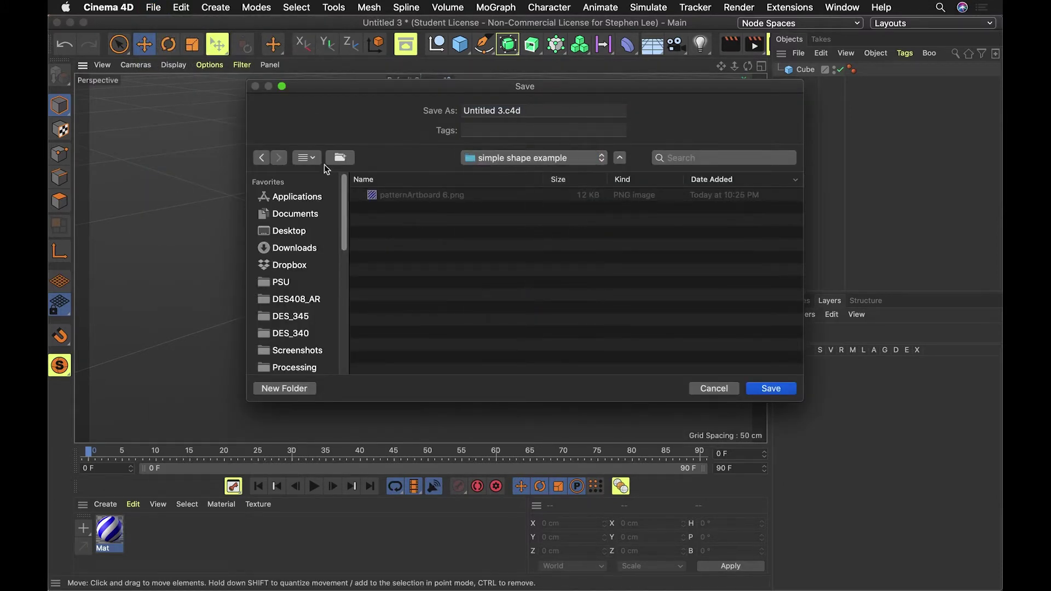
pyautogui.click(449, 96)
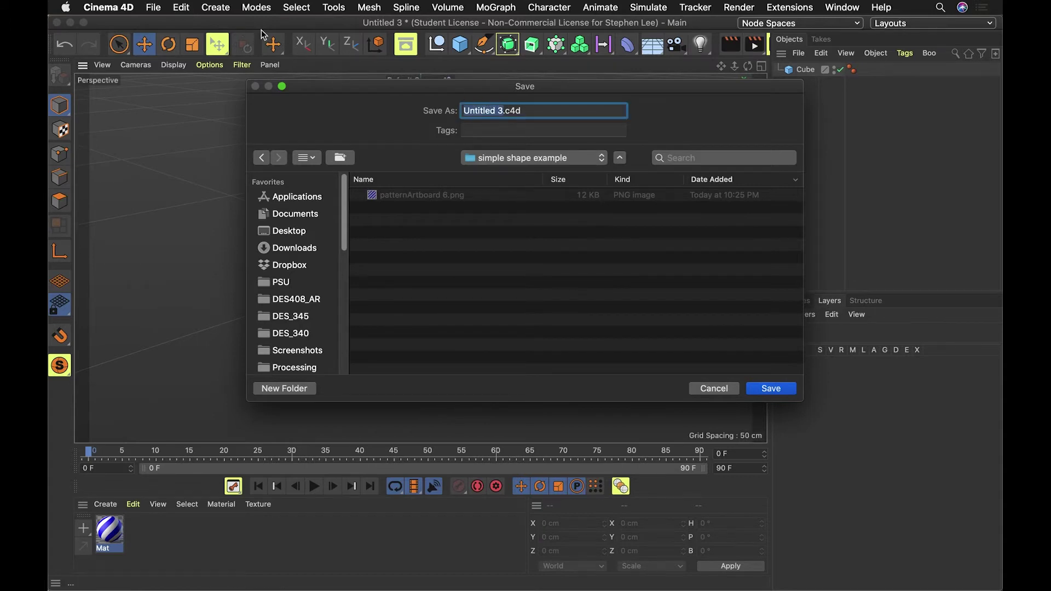
pyautogui.write('simpleShape')
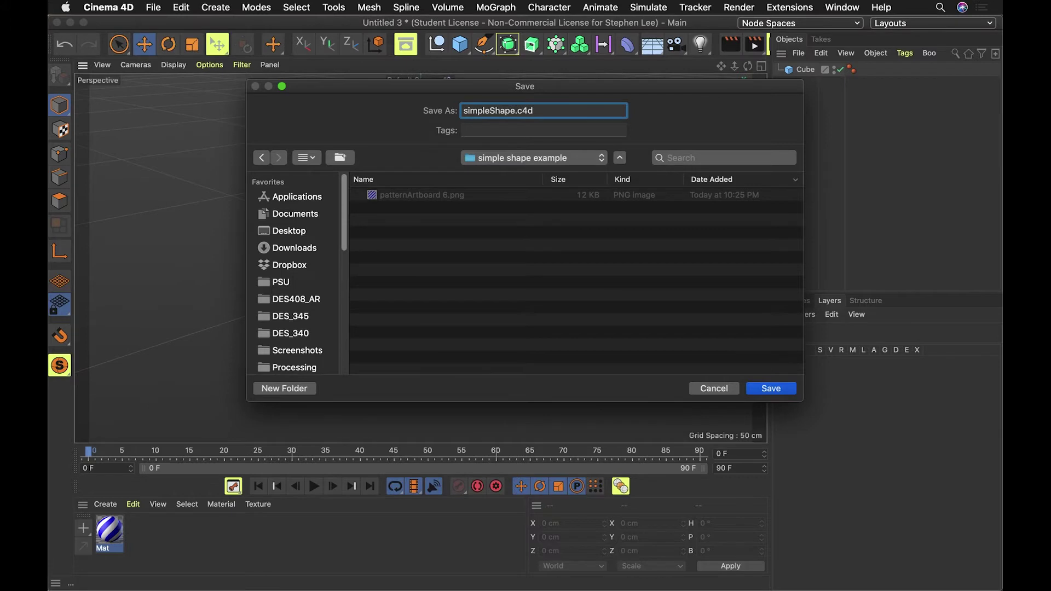
pyautogui.press('Return')
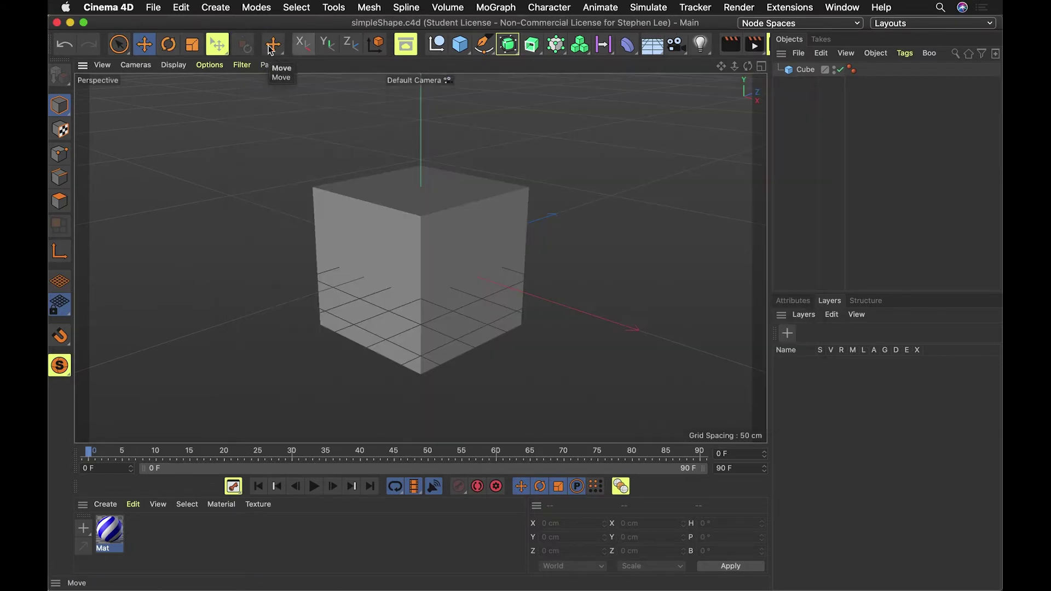
pyautogui.doubleClick(113, 531)
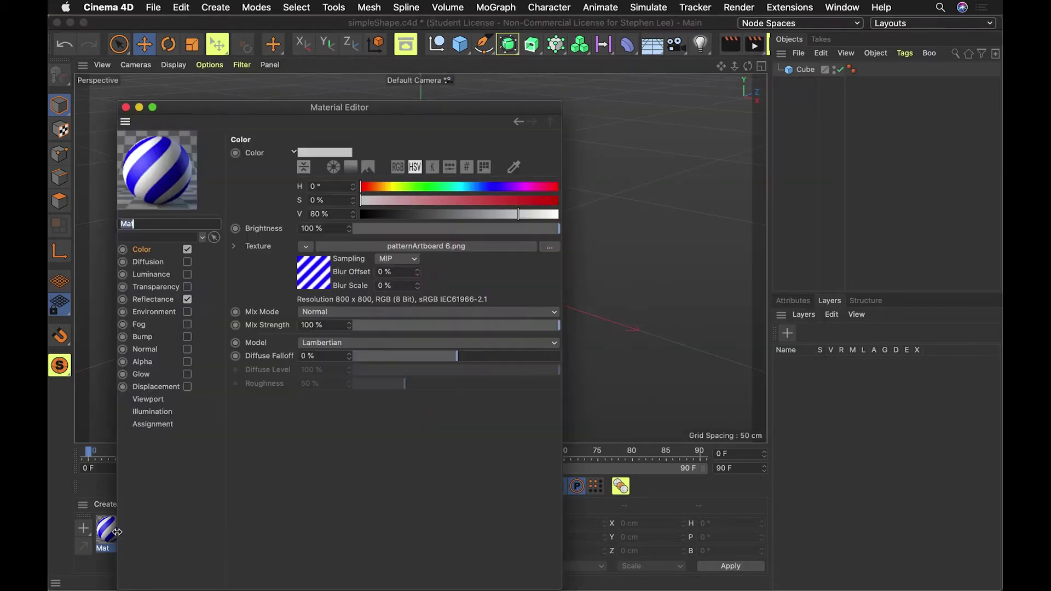
pyautogui.click(306, 246)
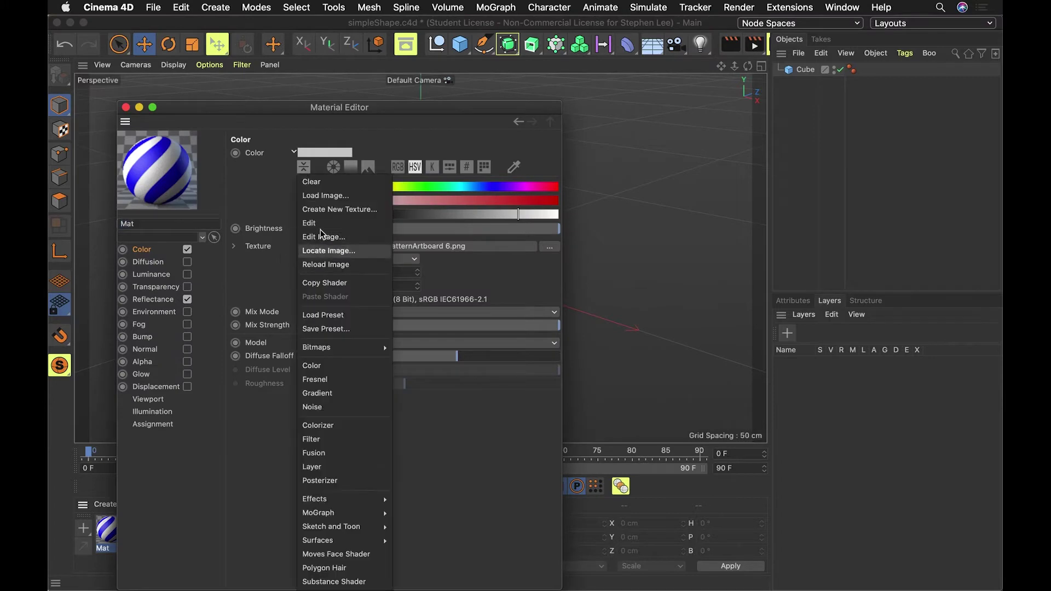
pyautogui.click(311, 181)
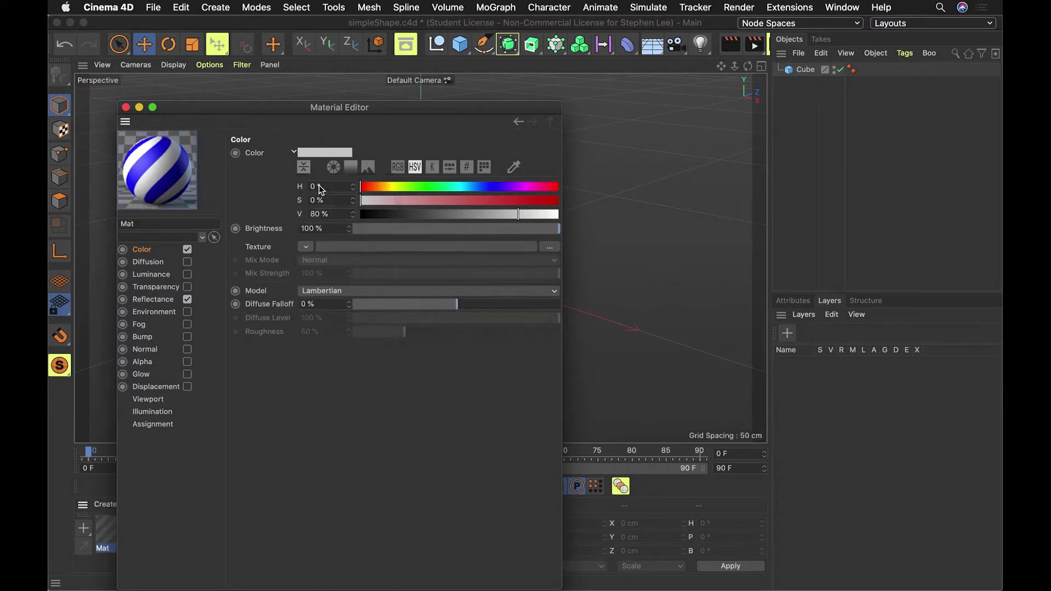
pyautogui.click(304, 249)
pyautogui.click(327, 274)
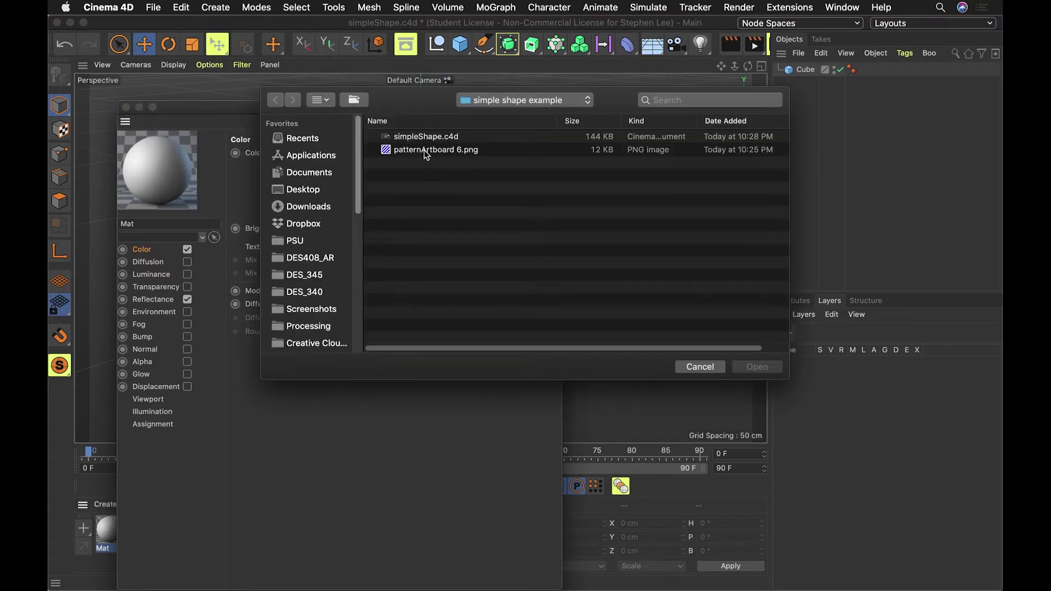
pyautogui.click(426, 150)
pyautogui.click(770, 369)
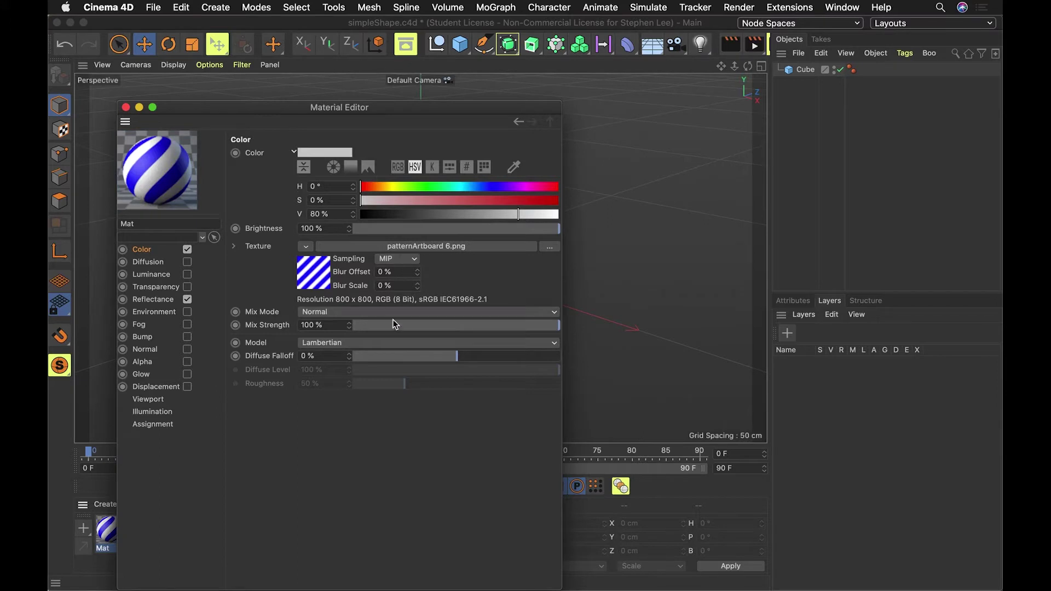
pyautogui.press('super+Tab')
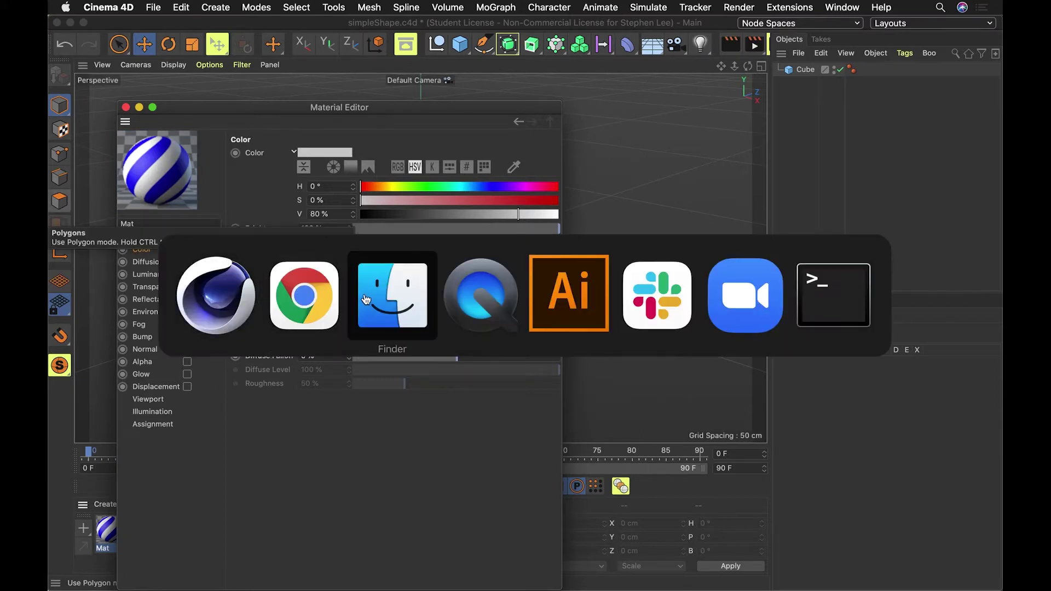
pyautogui.click(385, 300)
pyautogui.click(496, 225)
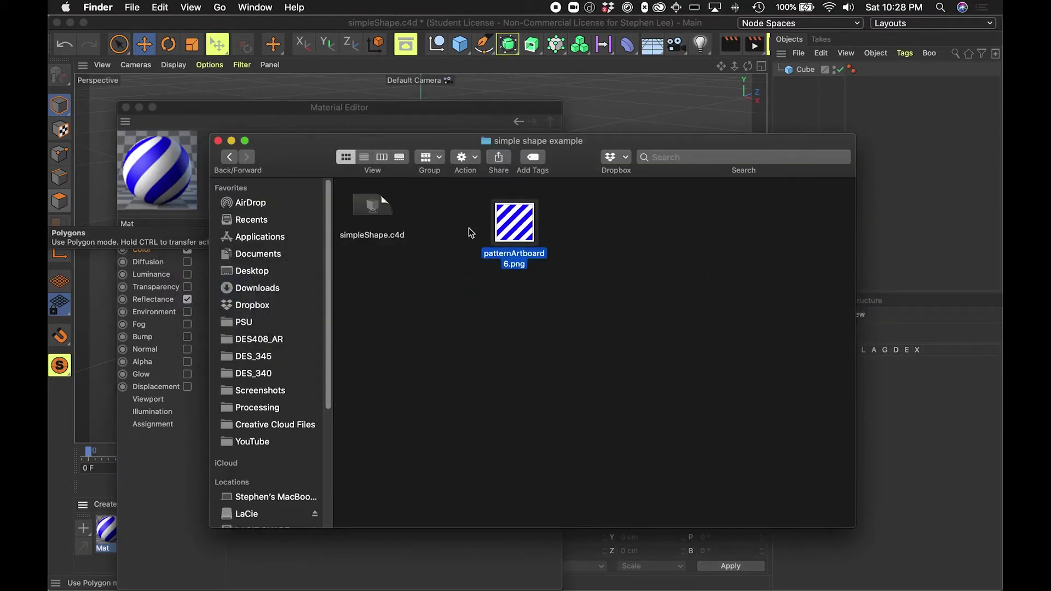
pyautogui.click(373, 214)
pyautogui.click(469, 229)
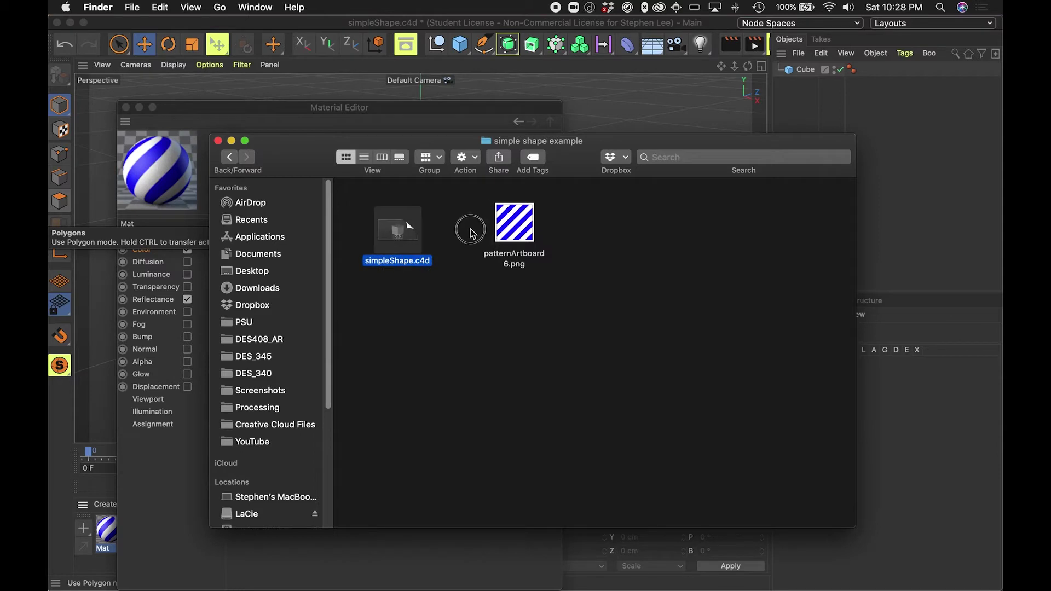
pyautogui.click(512, 235)
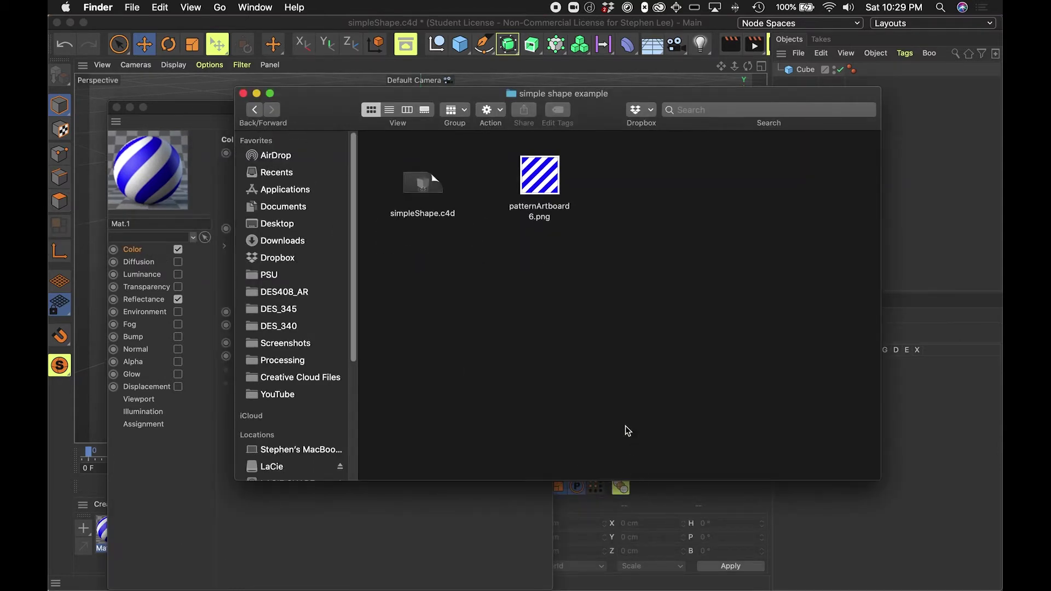
pyautogui.click(540, 203)
pyautogui.moveTo(520, 156); pyautogui.dragTo(534, 186)
pyautogui.click(563, 258)
pyautogui.click(512, 300)
pyautogui.click(530, 189)
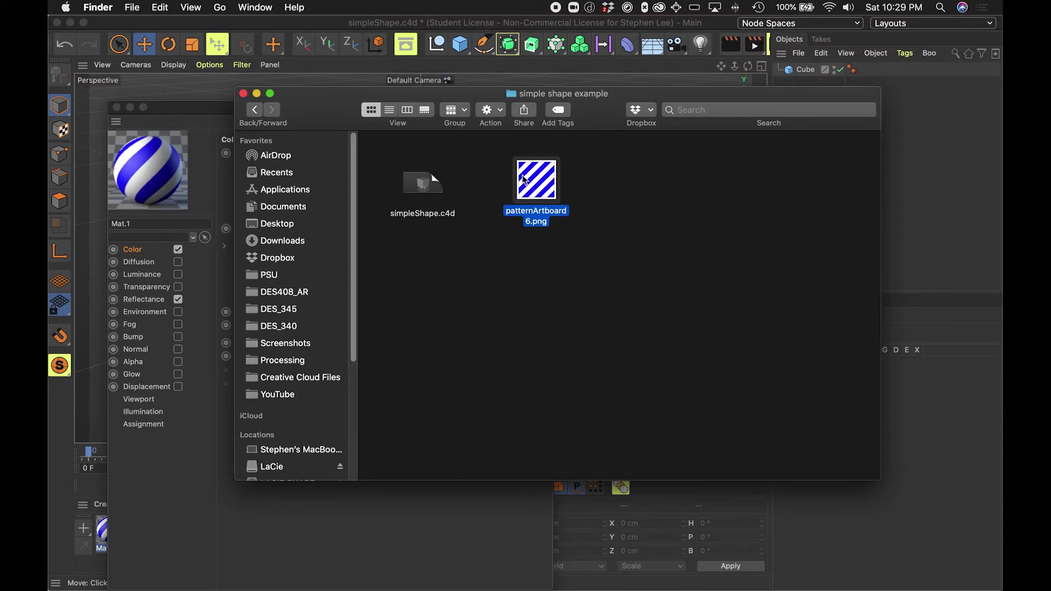
pyautogui.moveTo(523, 179); pyautogui.dragTo(516, 201)
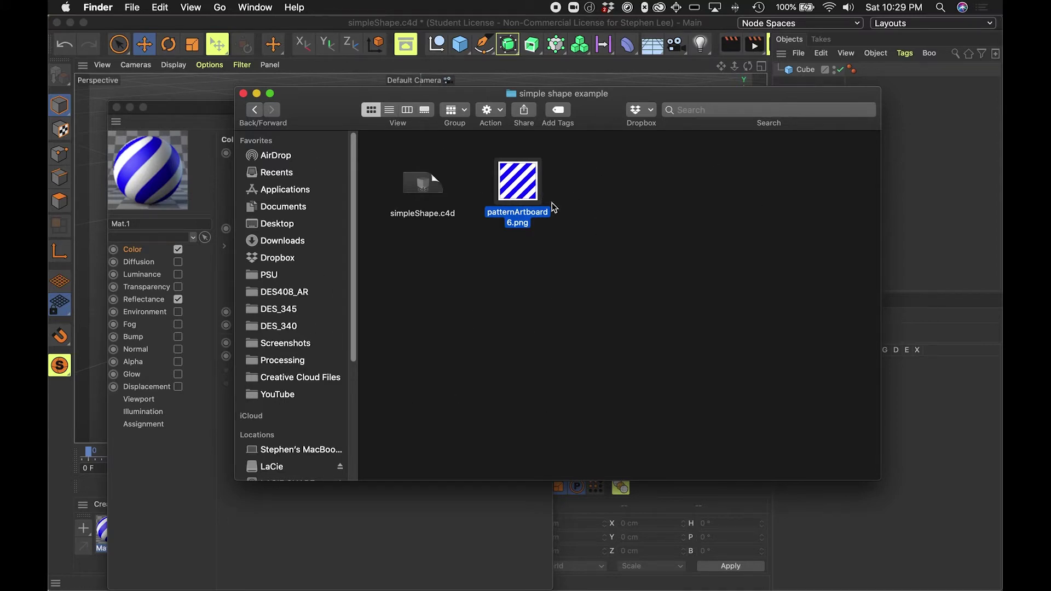
pyautogui.moveTo(326, 107); pyautogui.dragTo(351, 114)
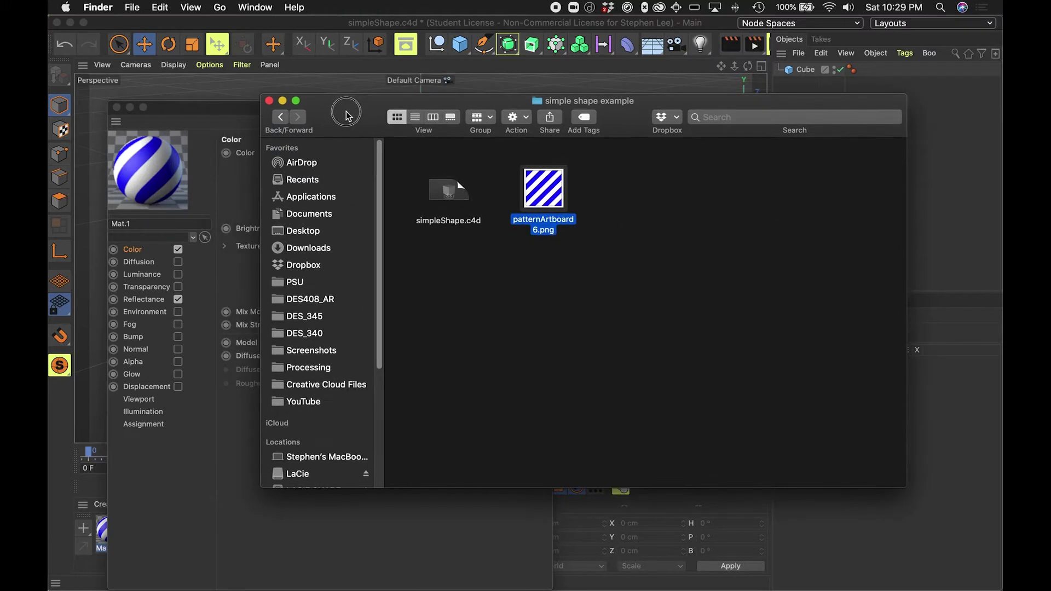
pyautogui.click(270, 101)
pyautogui.click(308, 325)
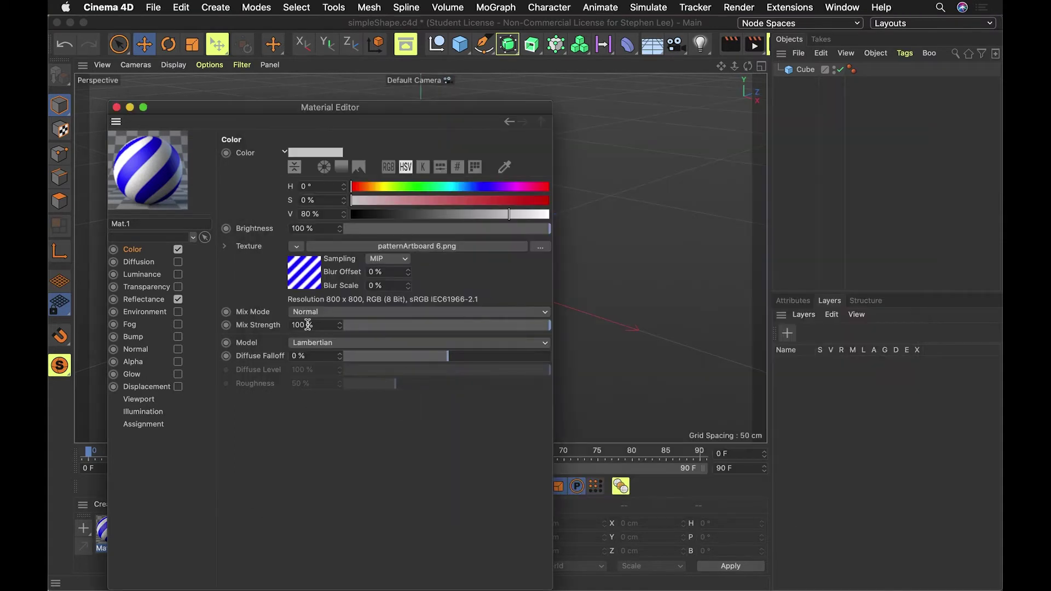
# Drag Mat onto the selected Cube, render a preview, and orbit around the striped cube.
pyautogui.click(681, 25)
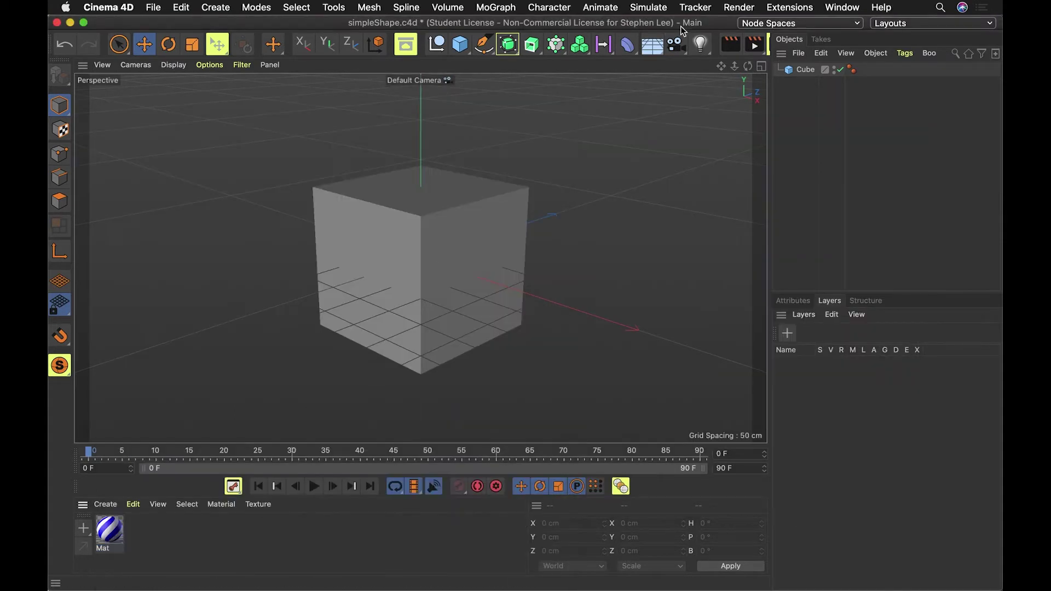
pyautogui.click(806, 69)
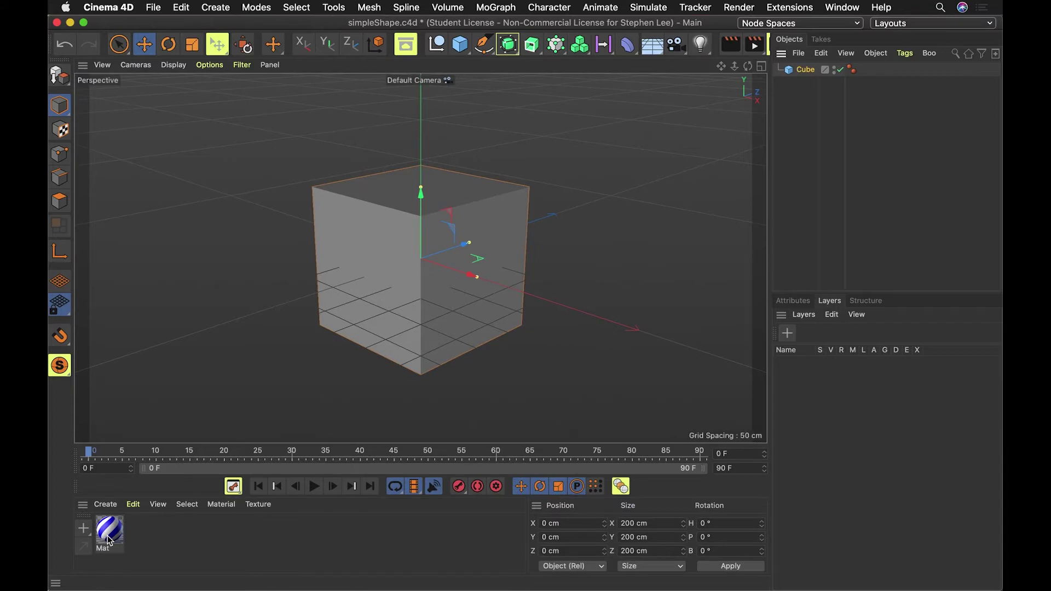
pyautogui.moveTo(113, 541); pyautogui.dragTo(428, 340)
pyautogui.press('super+r')
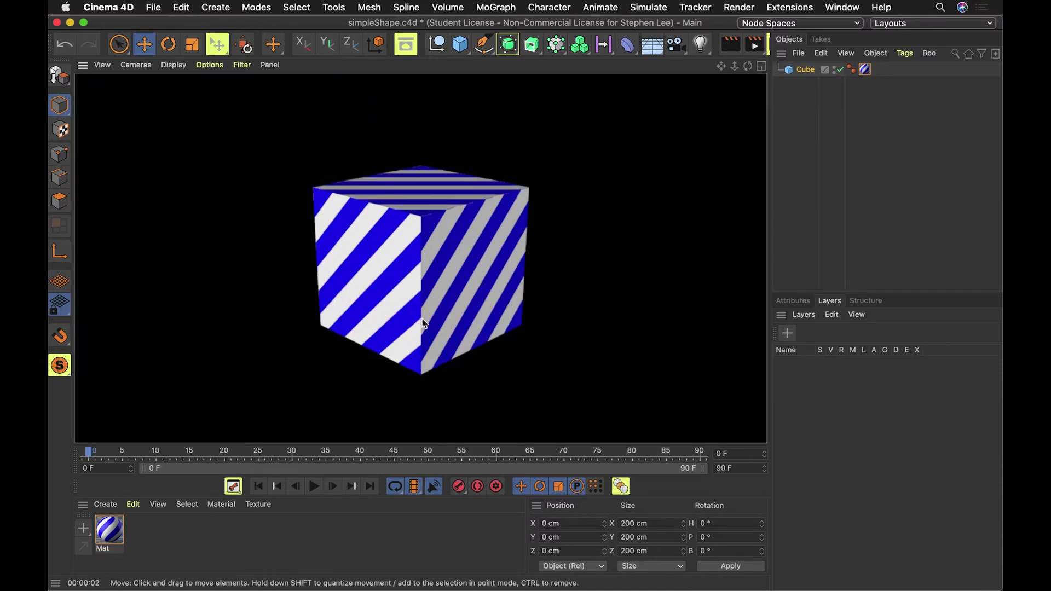
pyautogui.click(384, 306)
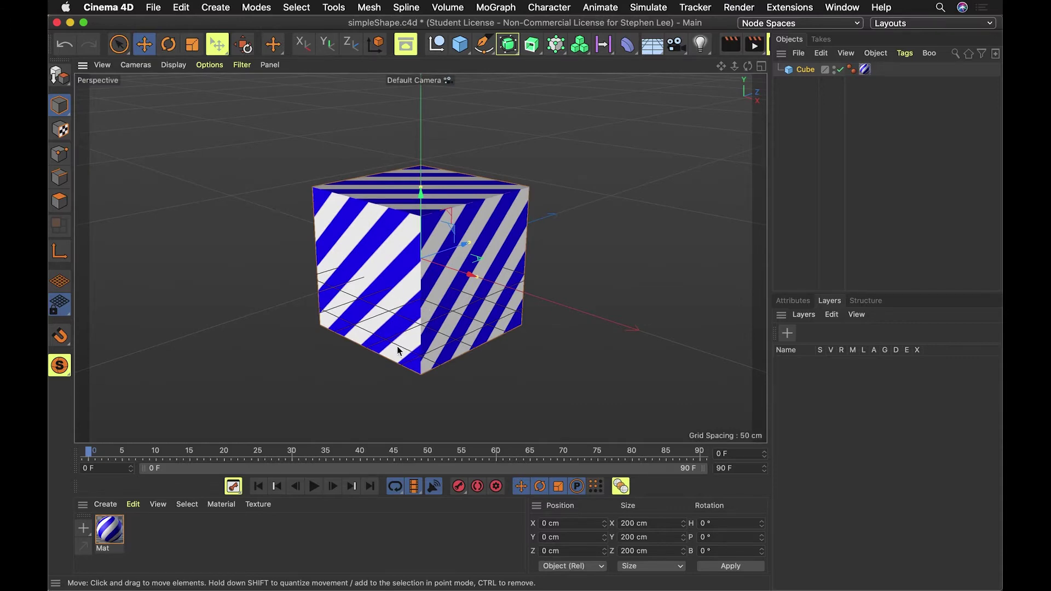
pyautogui.keyDown('alt'); pyautogui.moveTo(399, 340); pyautogui.dragTo(438, 315); pyautogui.keyUp('alt')
pyautogui.moveTo(438, 314)
pyautogui.keyDown('alt'); pyautogui.mouseDown(button='right')
pyautogui.moveTo(484, 320)
pyautogui.moveTo(368, 305)
pyautogui.moveTo(451, 312)
pyautogui.mouseUp(button='right'); pyautogui.keyUp('alt')
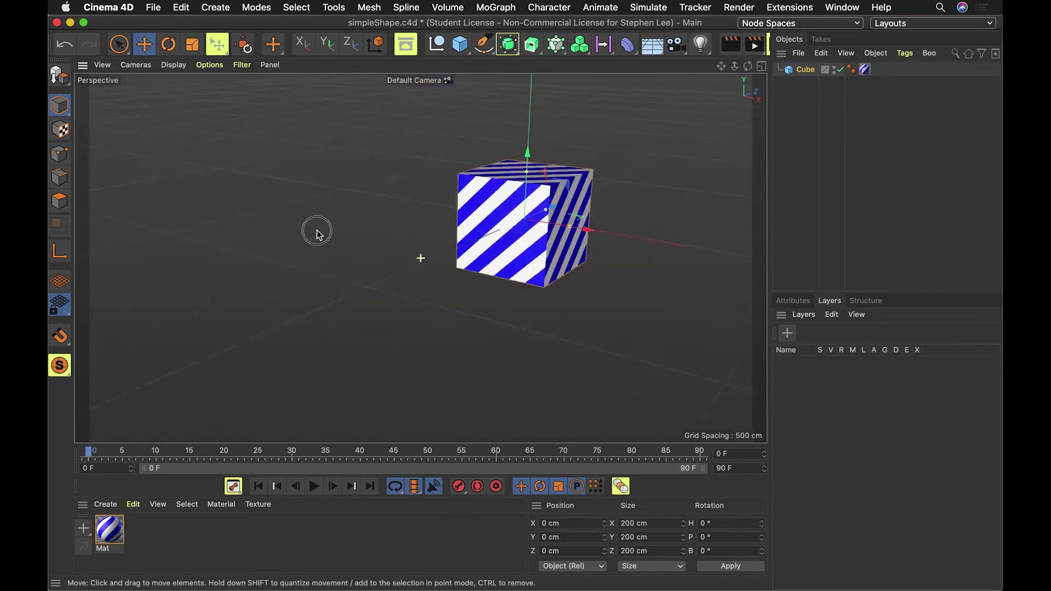
pyautogui.keyDown('alt'); pyautogui.moveTo(317, 234); pyautogui.dragTo(470, 328); pyautogui.keyUp('alt')
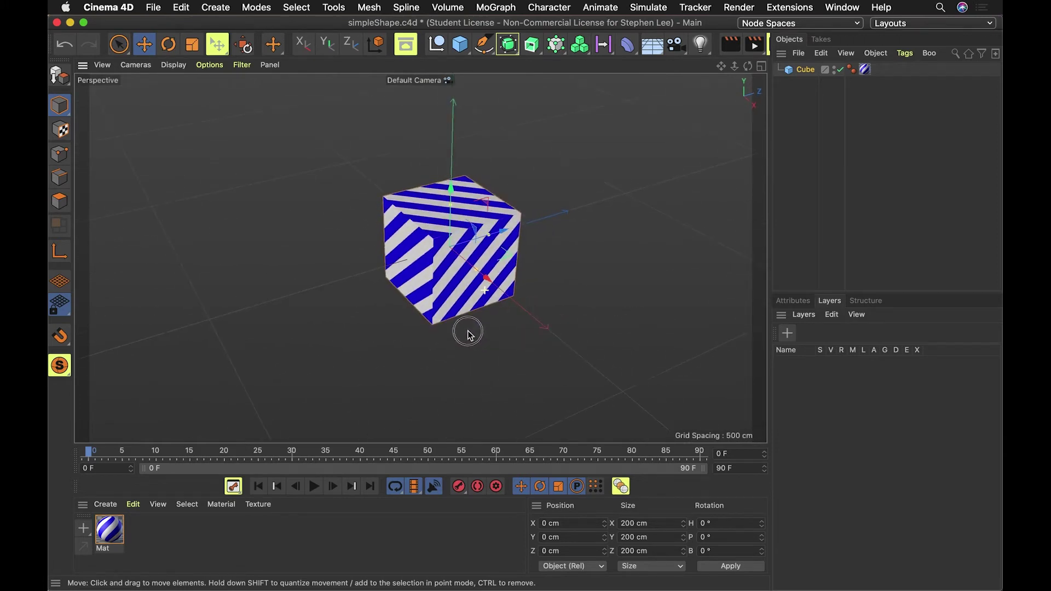
pyautogui.click(865, 70)
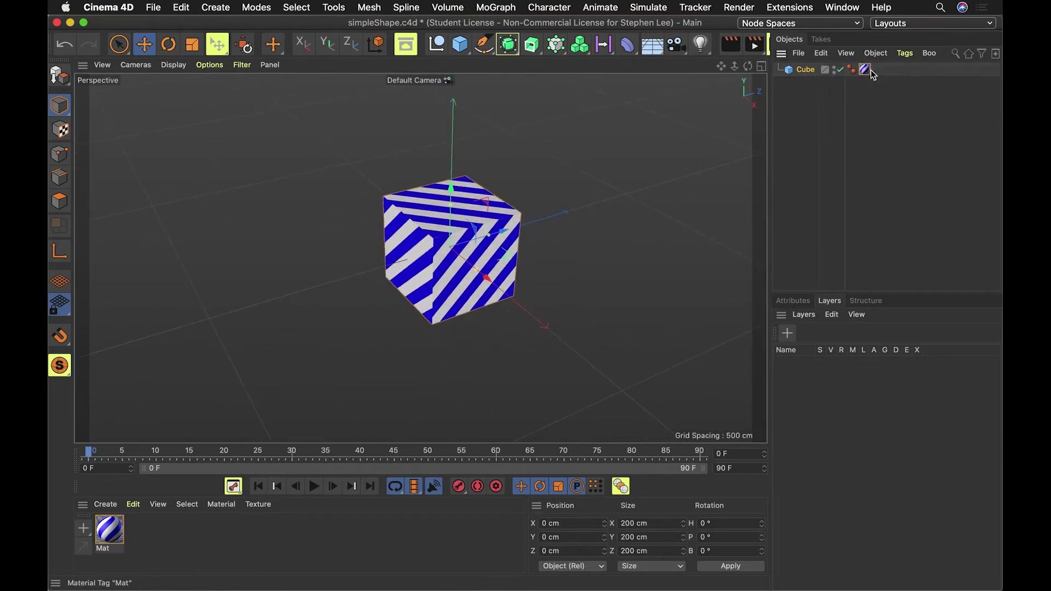
pyautogui.click(800, 302)
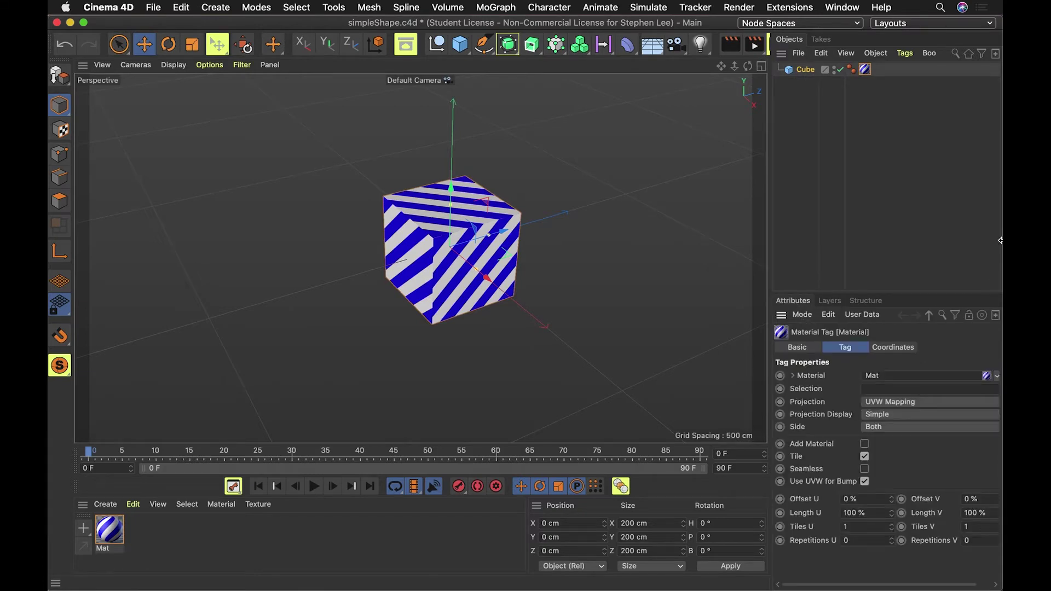
pyautogui.click(906, 131)
pyautogui.click(851, 70)
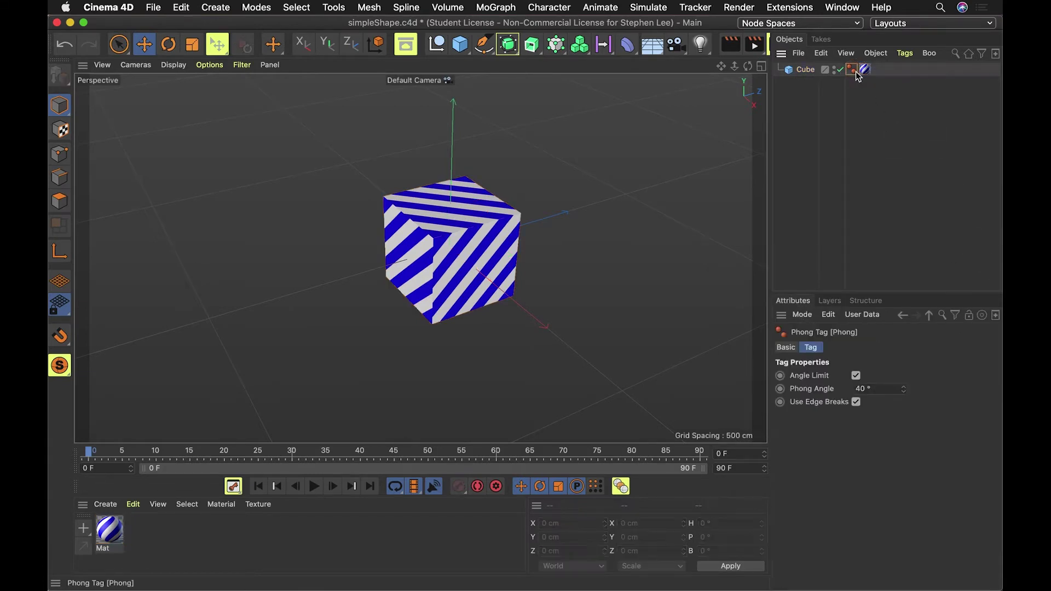
pyautogui.click(865, 69)
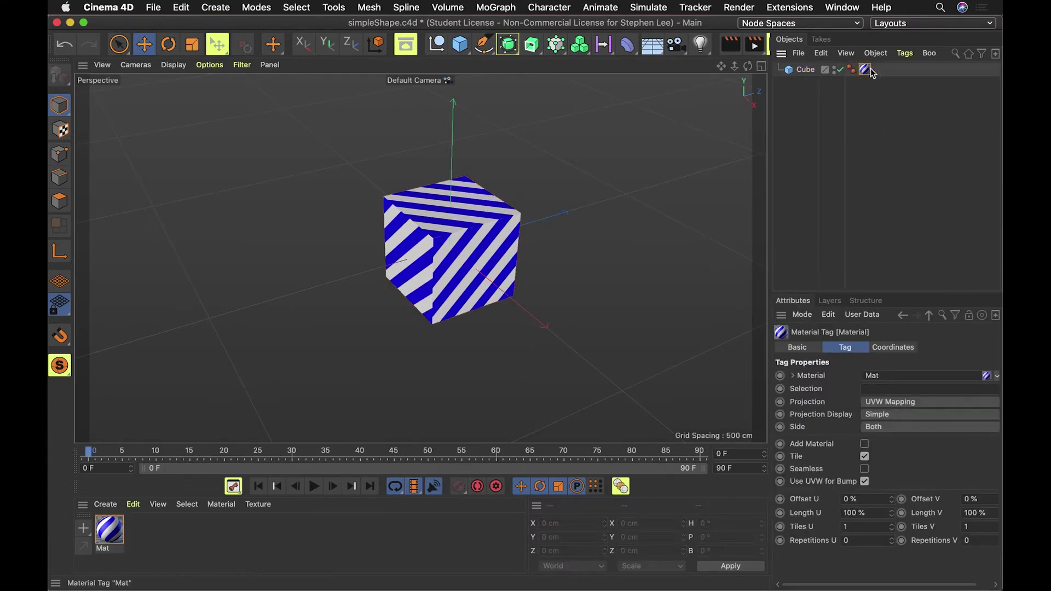
pyautogui.moveTo(896, 504); pyautogui.dragTo(896, 496)
pyautogui.rightClick(892, 497)
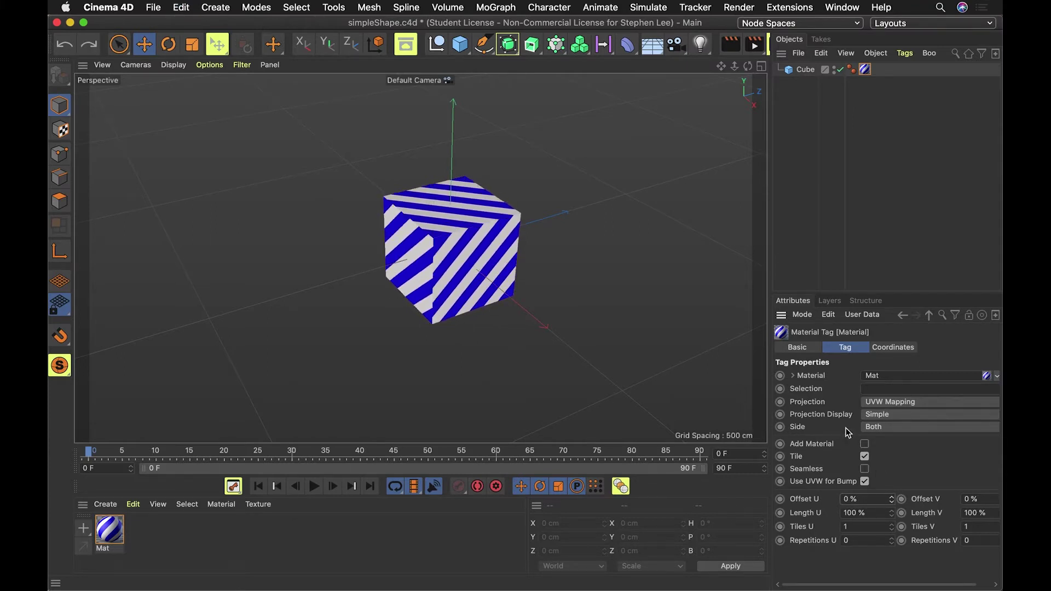
pyautogui.click(852, 176)
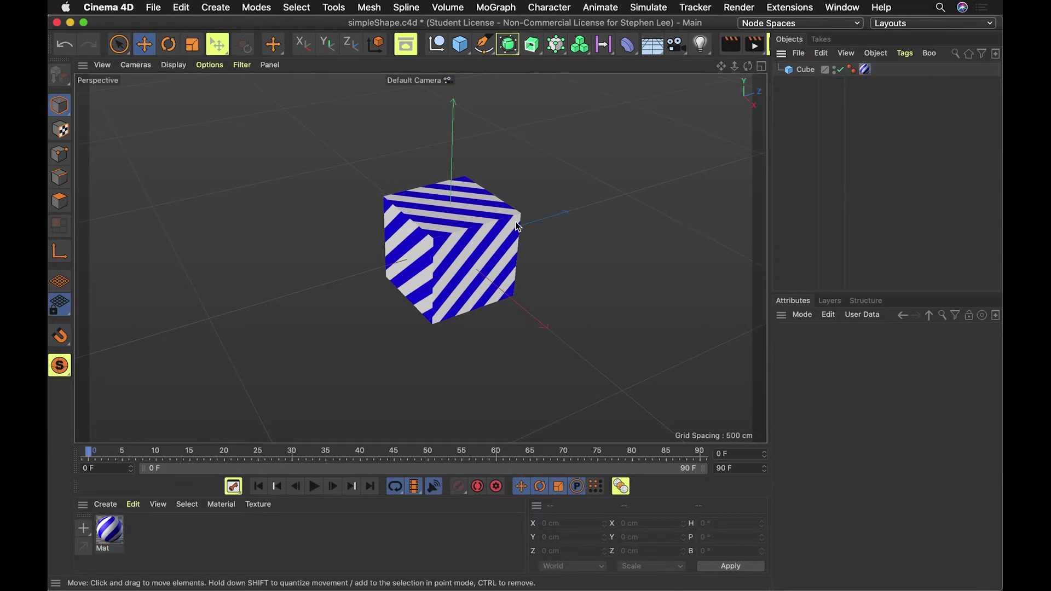
pyautogui.keyDown('alt'); pyautogui.moveTo(474, 335); pyautogui.dragTo(596, 211); pyautogui.keyUp('alt')
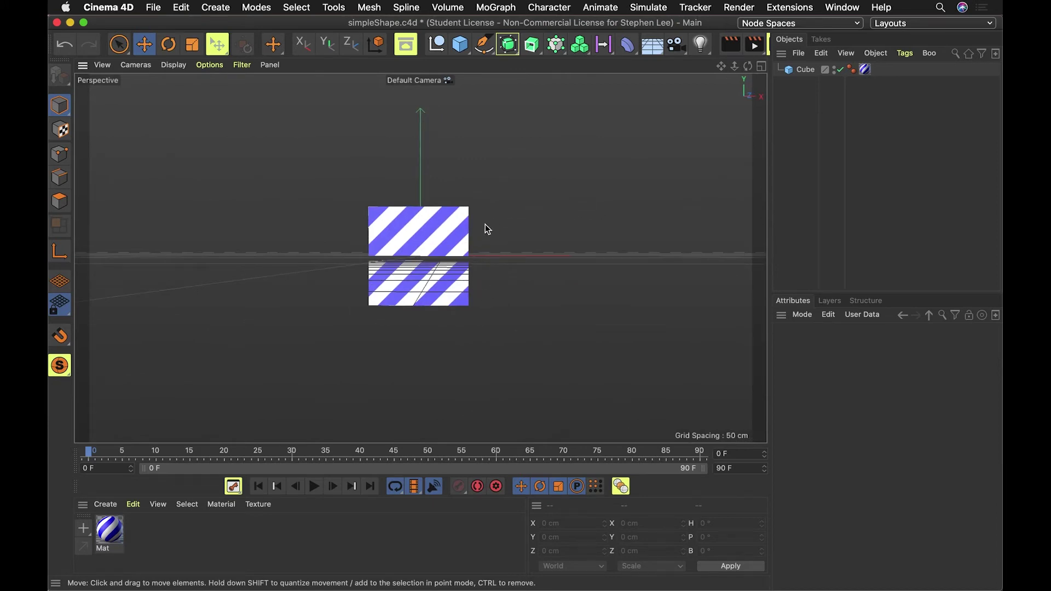
# Scrub and play the timeline to review the current animation.
pyautogui.moveTo(296, 453); pyautogui.dragTo(536, 478)
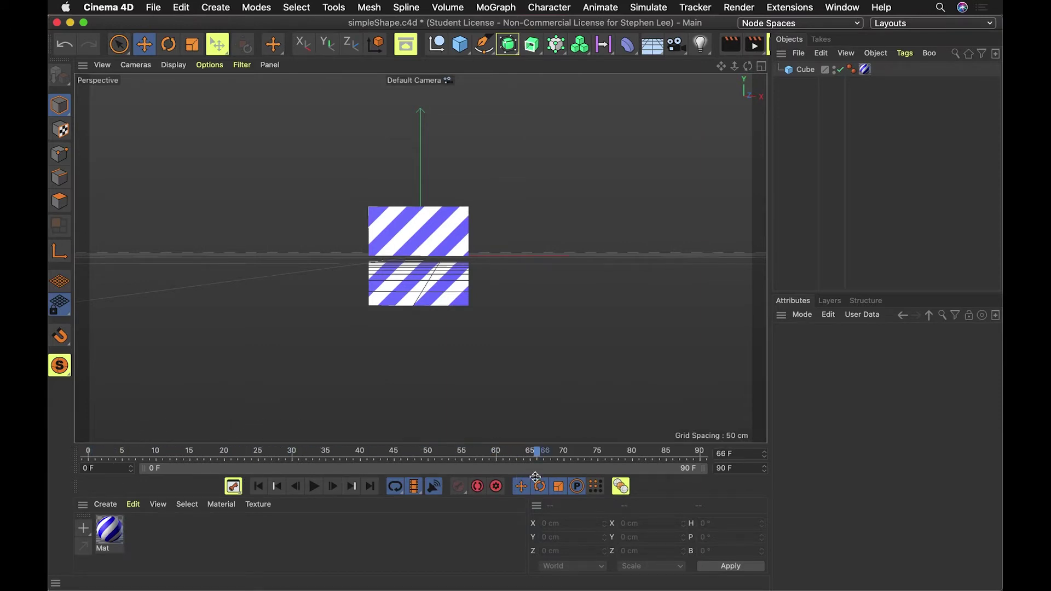
pyautogui.moveTo(707, 452); pyautogui.dragTo(317, 458)
pyautogui.click(315, 486)
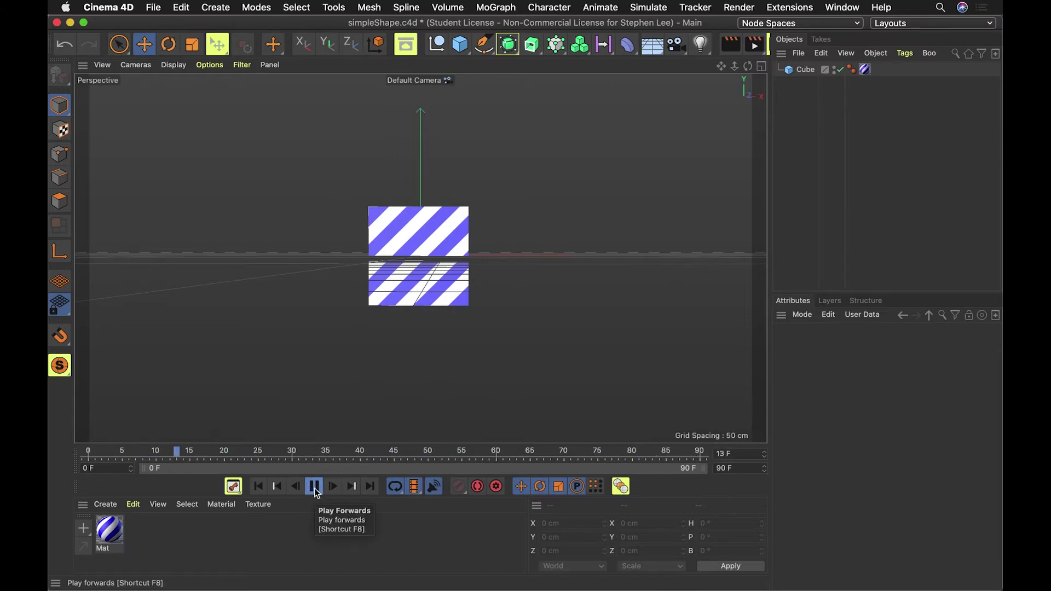
pyautogui.click(314, 486)
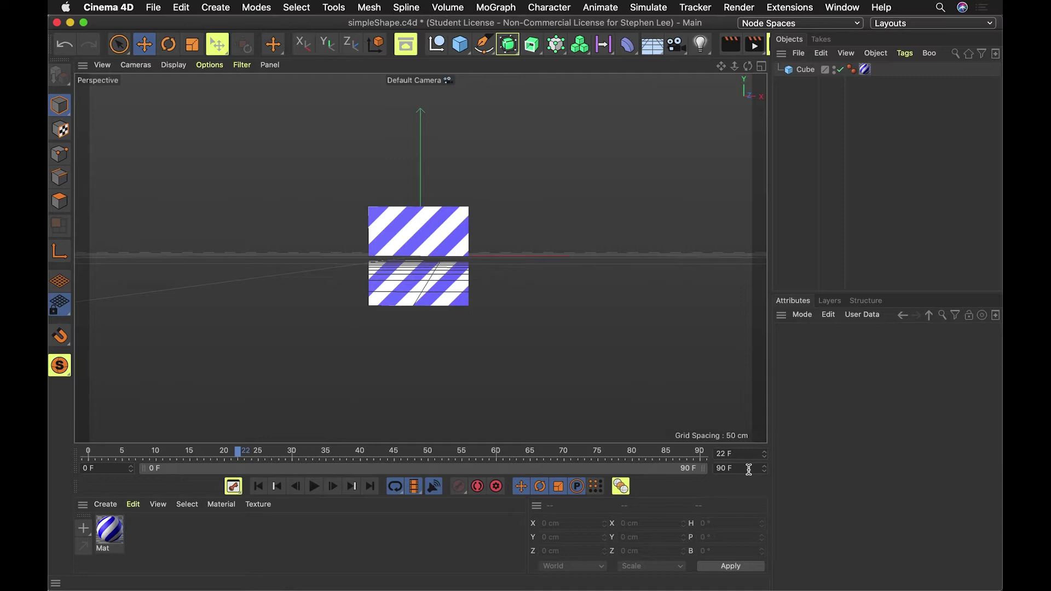
# Change the end frame from 90 F to 60 and return the playhead to frame 0.
pyautogui.moveTo(749, 470); pyautogui.dragTo(713, 474)
pyautogui.write('6')
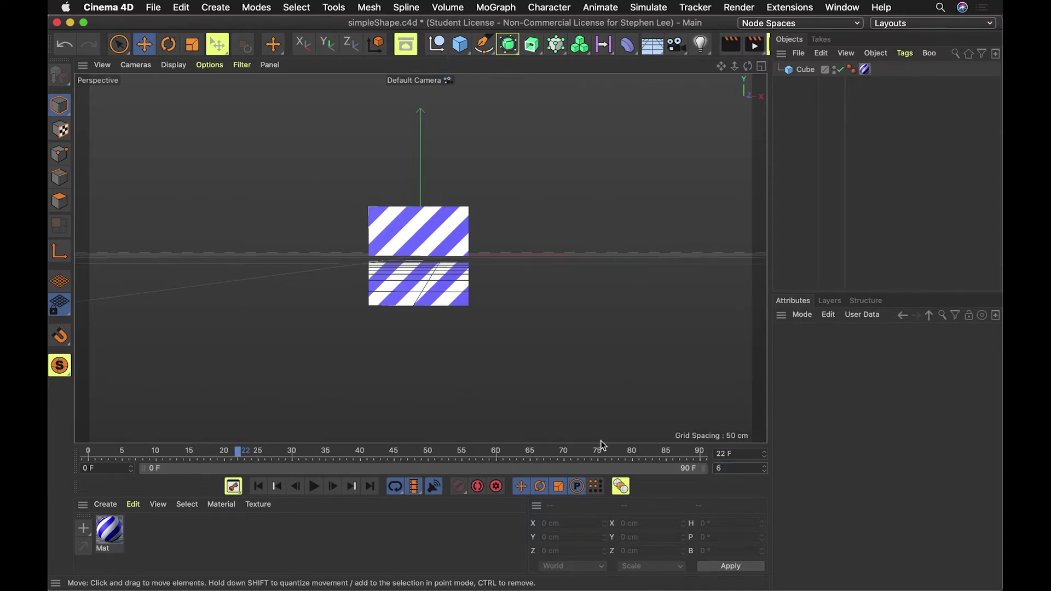
pyautogui.write('0')
pyautogui.press('Return')
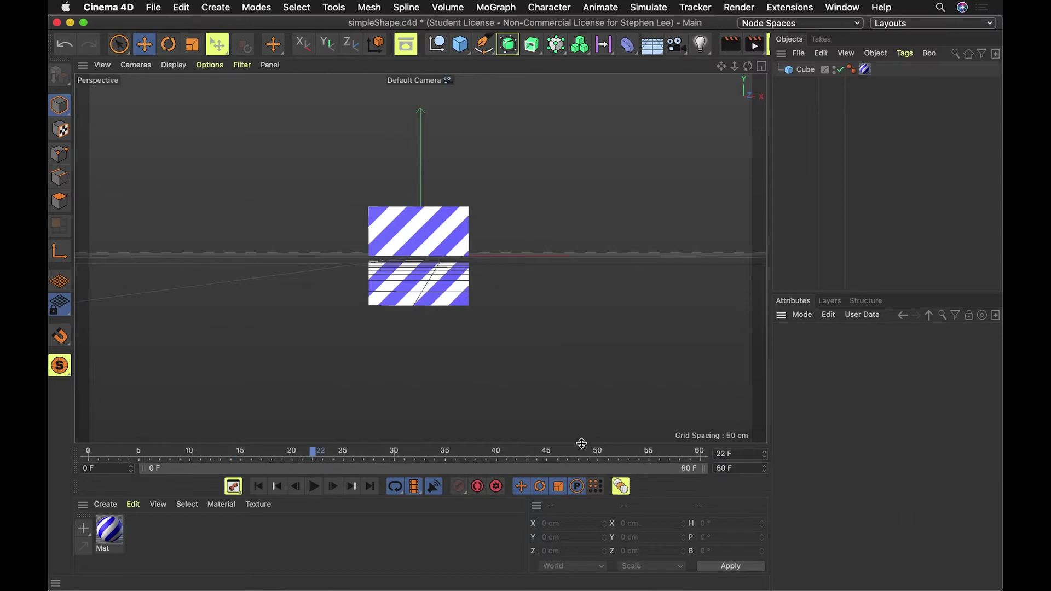
pyautogui.moveTo(295, 456); pyautogui.dragTo(119, 455)
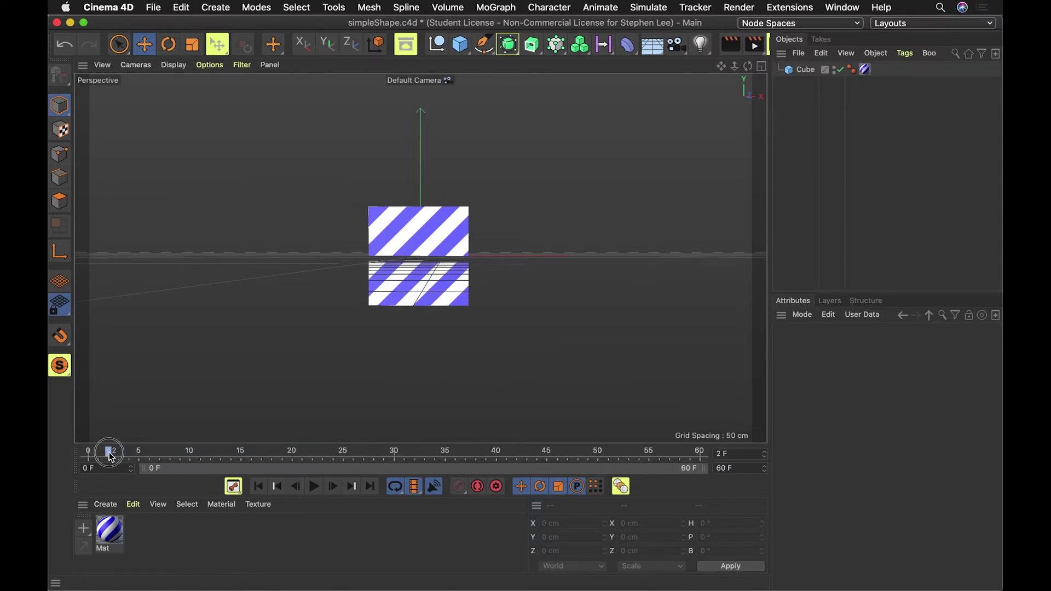
pyautogui.moveTo(48, 457); pyautogui.dragTo(48, 458)
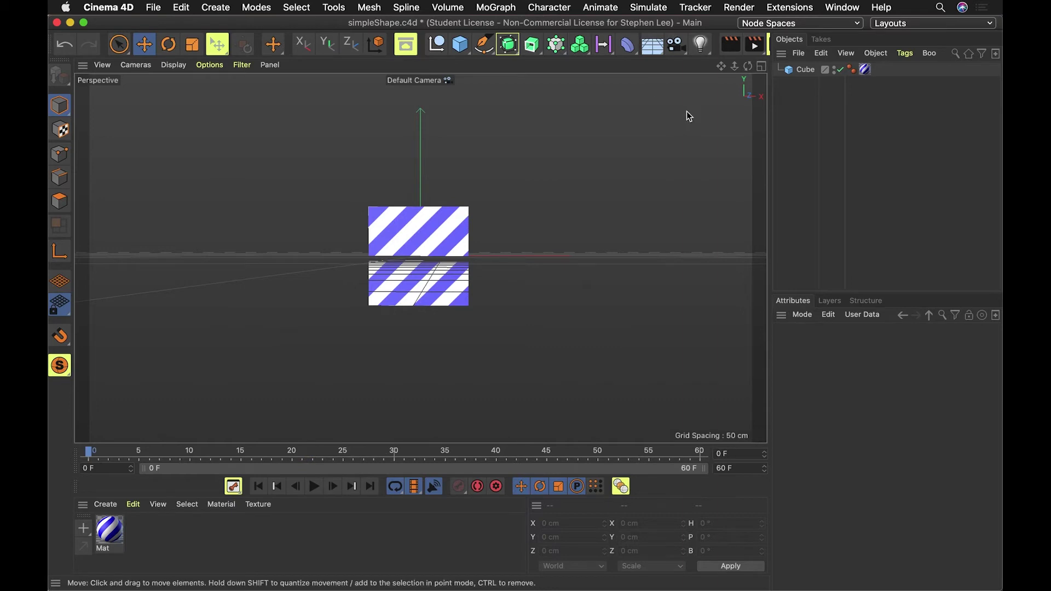
pyautogui.click(803, 69)
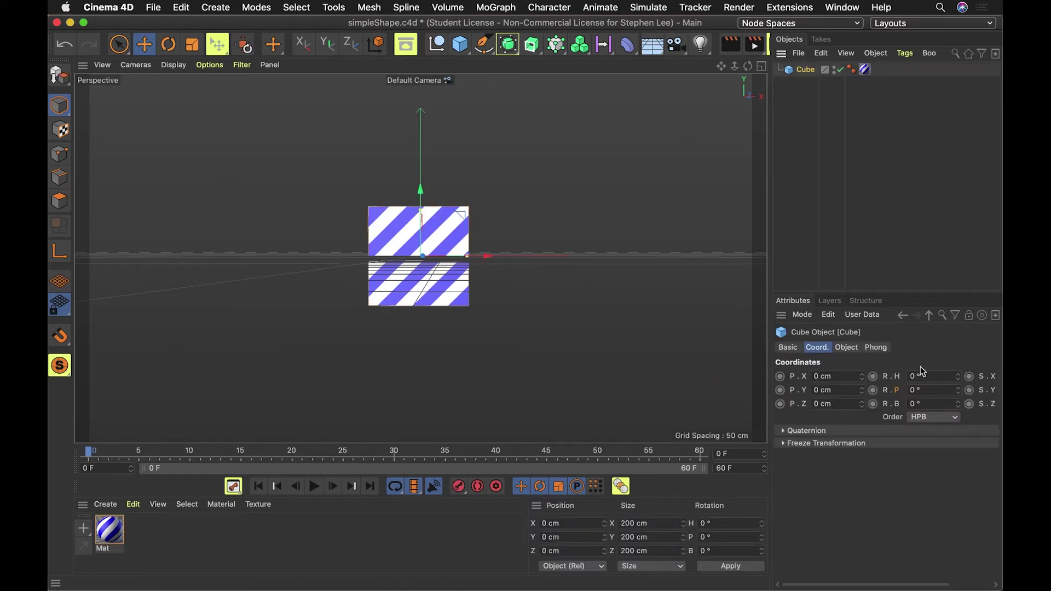
# Select the Cube, try out heading rotations in Coord., and scrub back to the first frames.
pyautogui.click(806, 86)
pyautogui.click(805, 70)
pyautogui.click(958, 374)
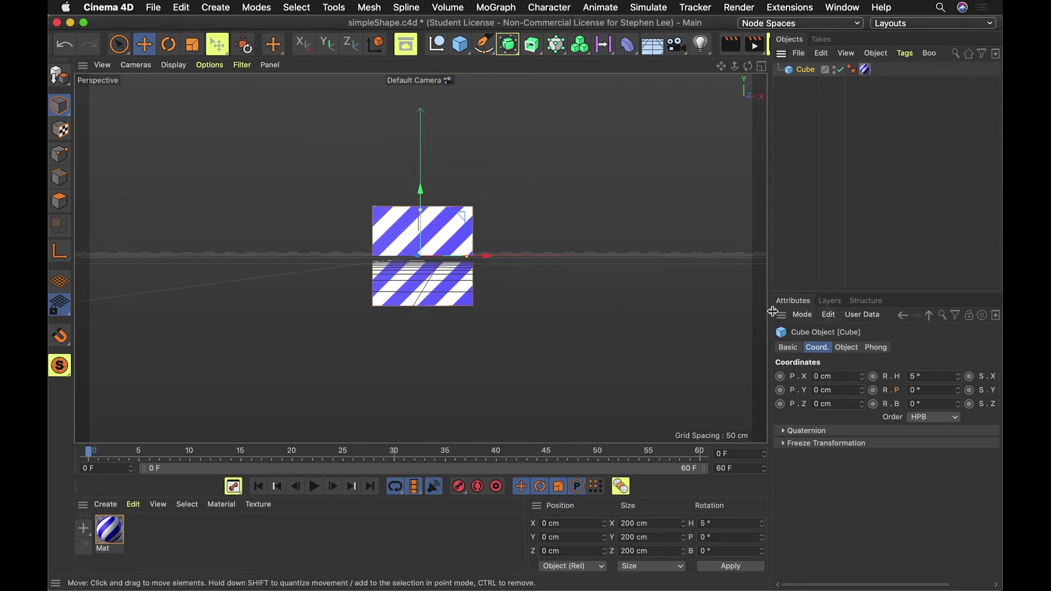
pyautogui.click(830, 302)
pyautogui.click(794, 301)
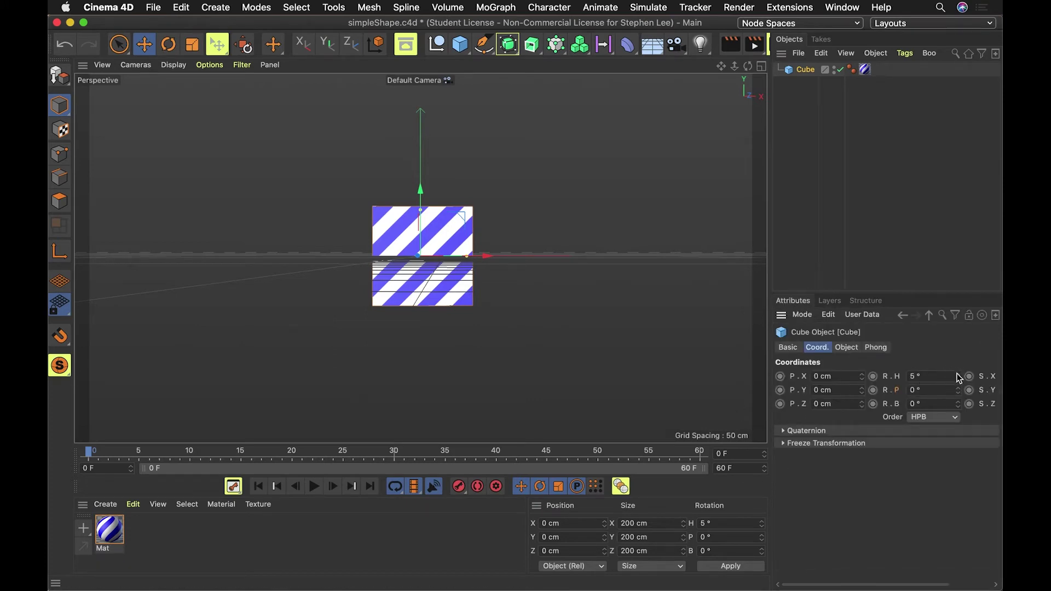
pyautogui.moveTo(959, 377); pyautogui.dragTo(960, 416)
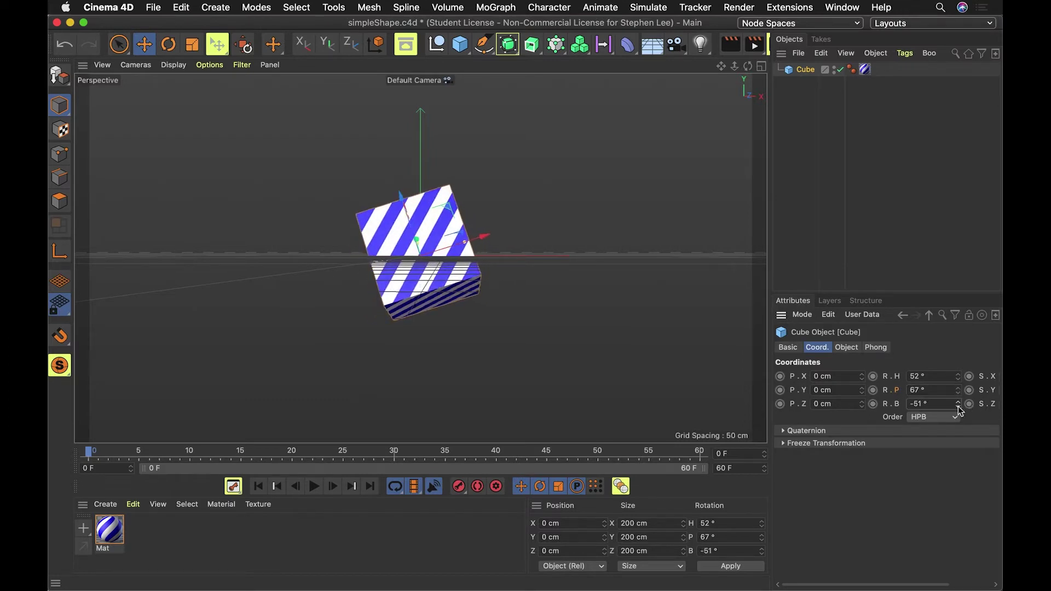
pyautogui.moveTo(256, 452); pyautogui.dragTo(210, 455)
pyautogui.click(101, 452)
pyautogui.moveTo(100, 452)
pyautogui.mouseDown()
pyautogui.moveTo(295, 453)
pyautogui.moveTo(75, 440)
pyautogui.moveTo(416, 466)
pyautogui.moveTo(84, 445)
pyautogui.mouseUp()
# Enter 0° for the cube's heading, pitch and bank rotation.
pyautogui.click(927, 378)
pyautogui.write('0')
pyautogui.press('Tab')
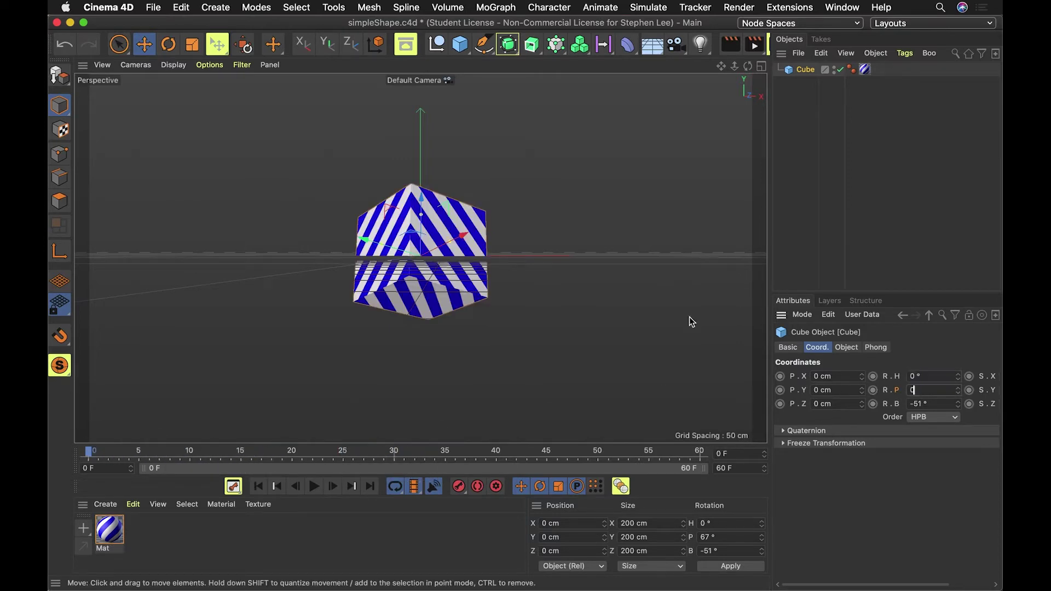
pyautogui.write('0')
pyautogui.press('Return')
pyautogui.press('Tab')
pyautogui.write('0')
pyautogui.press('Return')
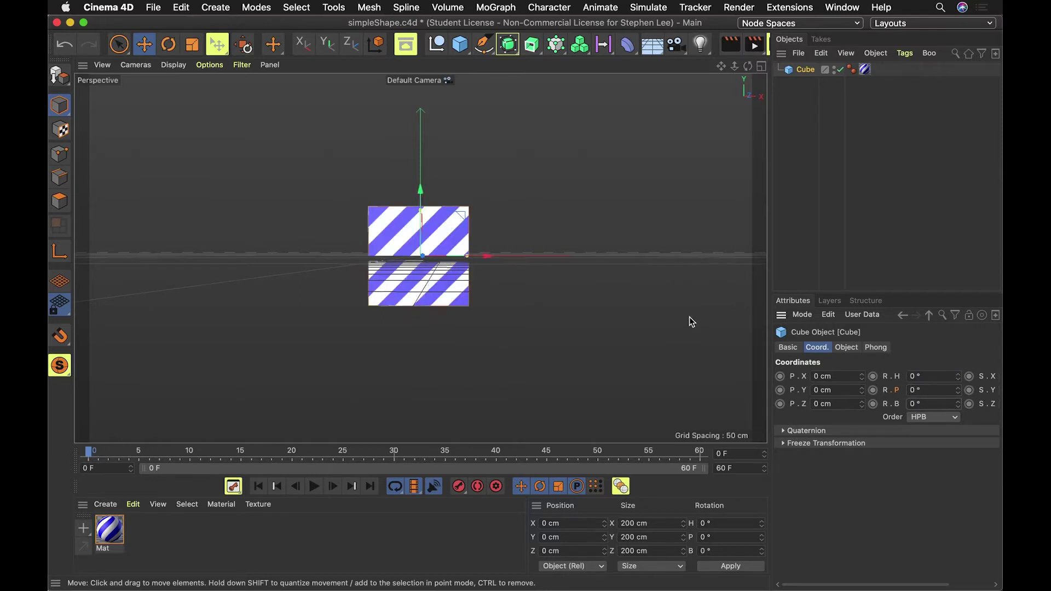
# Keyframe the cube's heading, pitch and bank rotation at frame 0, then move to frame 60.
pyautogui.click(874, 376)
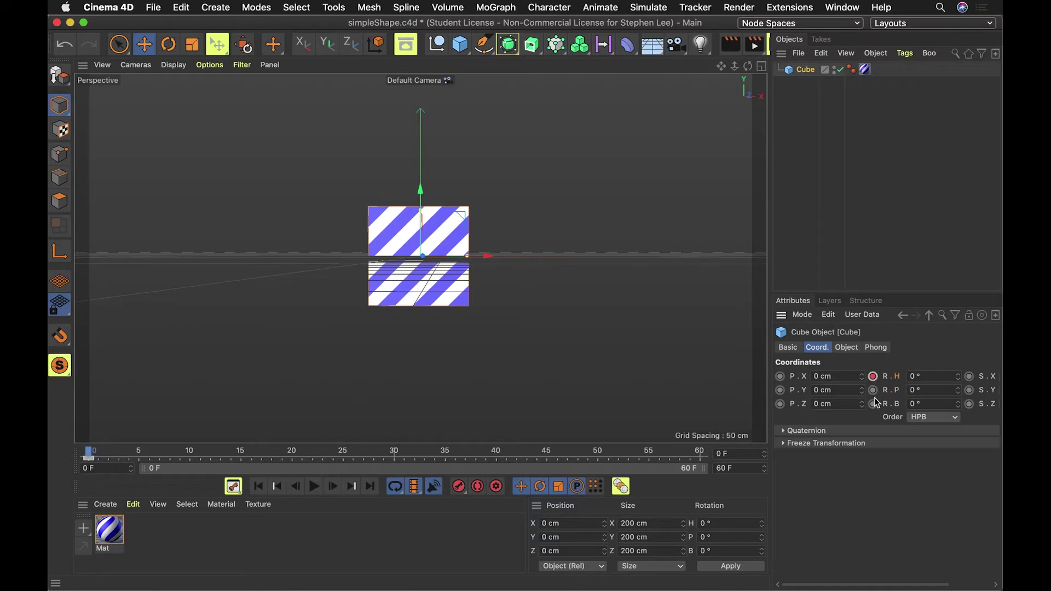
pyautogui.click(874, 390)
pyautogui.click(874, 405)
pyautogui.click(140, 452)
pyautogui.click(89, 460)
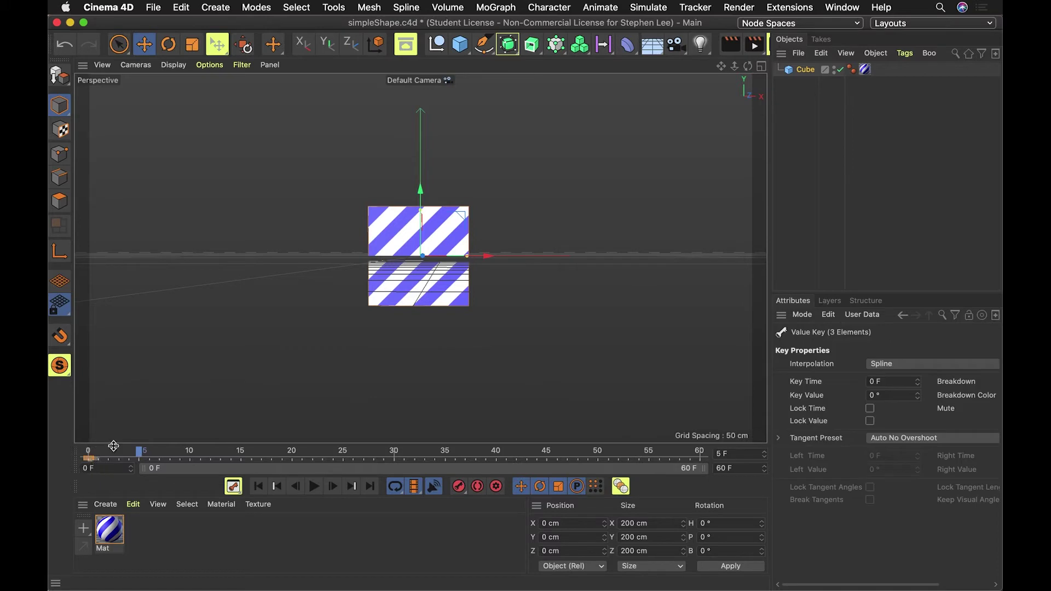
pyautogui.moveTo(118, 456); pyautogui.dragTo(736, 457)
# At frame 60, set rotation to H 360°, P 360°, B 720° and keyframe it.
pyautogui.click(805, 70)
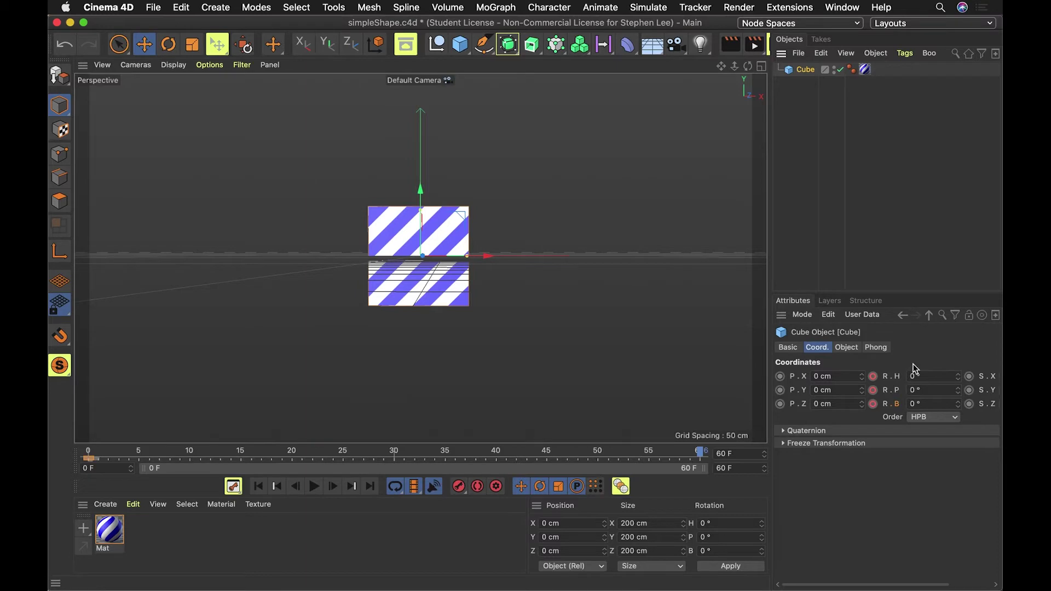
pyautogui.click(927, 379)
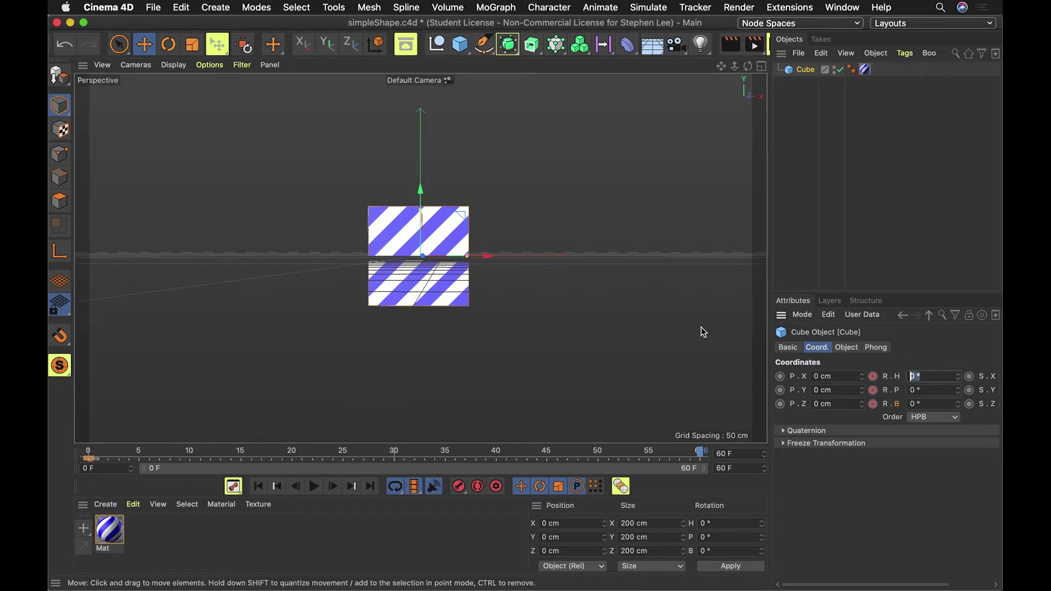
pyautogui.press('Tab')
pyautogui.write('180')
pyautogui.press('Tab')
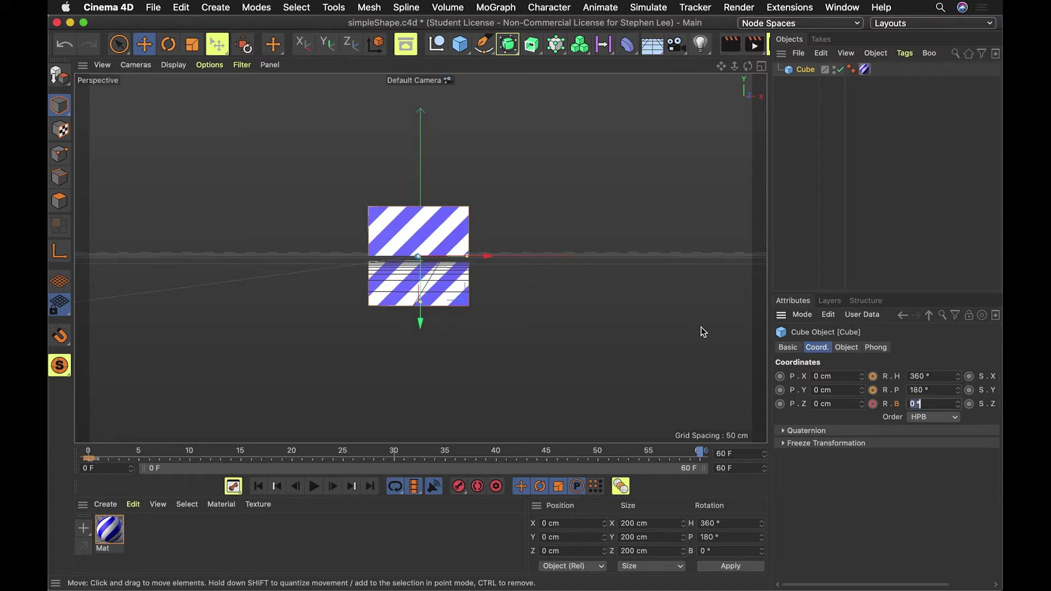
pyautogui.hotkey('shift', 'Tab')
pyautogui.write('360')
pyautogui.press('Tab')
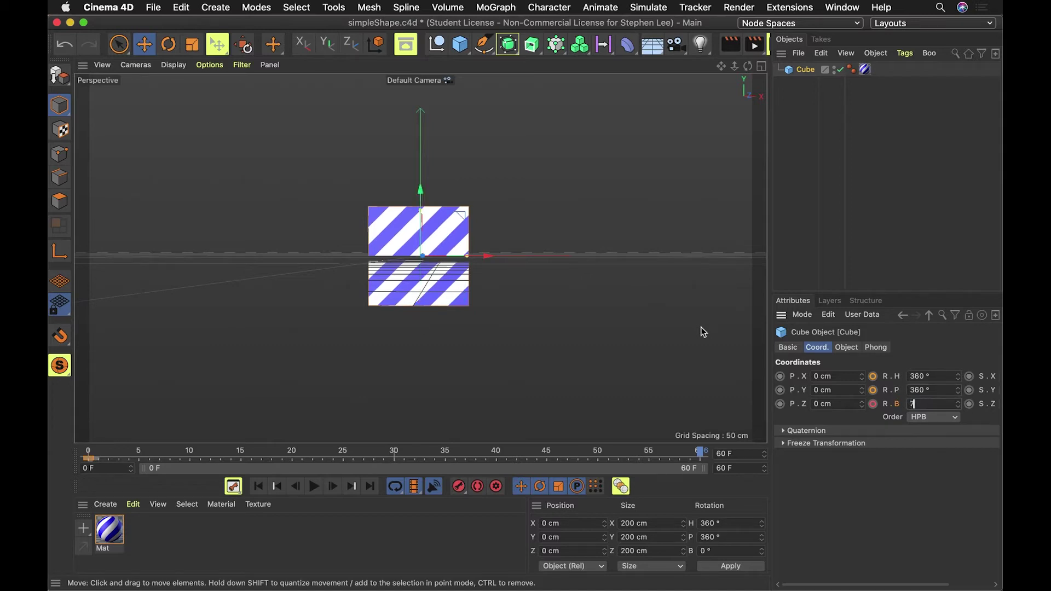
pyautogui.write('720')
pyautogui.press('Return')
pyautogui.click(939, 505)
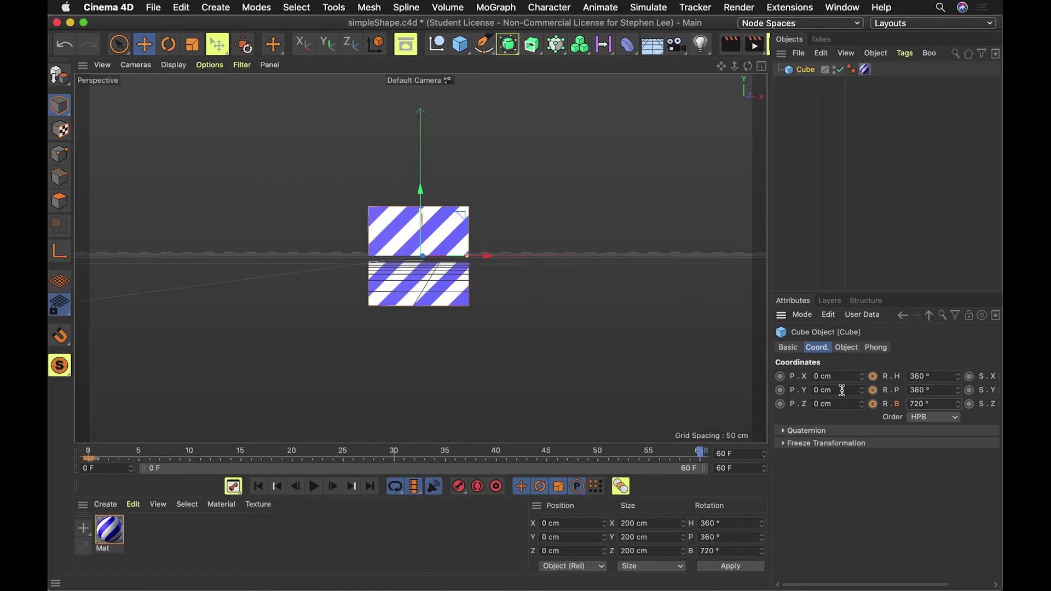
pyautogui.click(874, 390)
pyautogui.click(874, 404)
pyautogui.moveTo(700, 454); pyautogui.dragTo(85, 418)
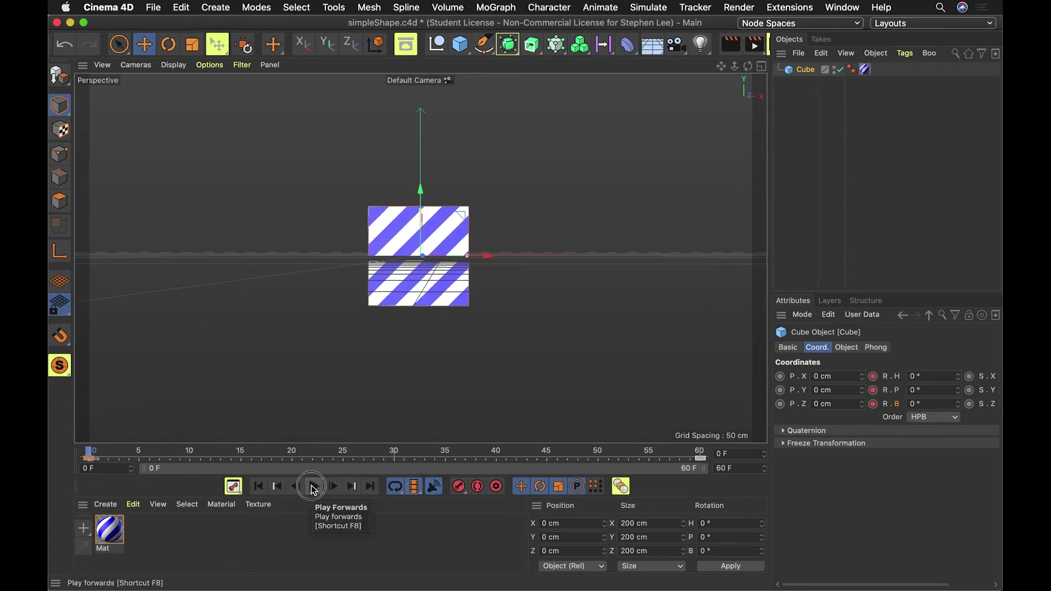
# Preview the spin, then set the bank rotation to 360° at frame 60 and key it.
pyautogui.click(315, 487)
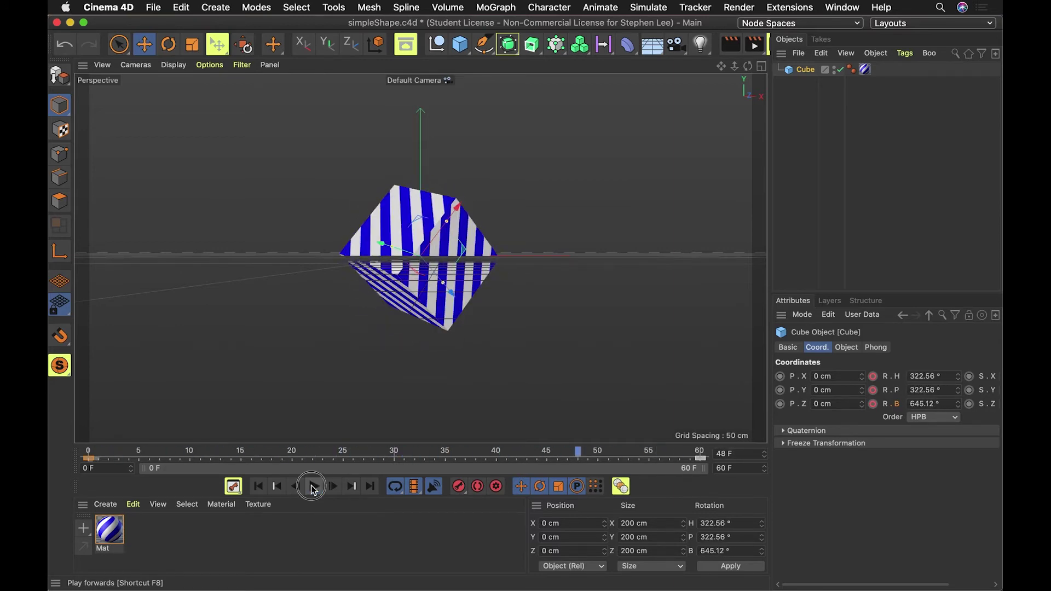
pyautogui.click(314, 487)
pyautogui.click(700, 453)
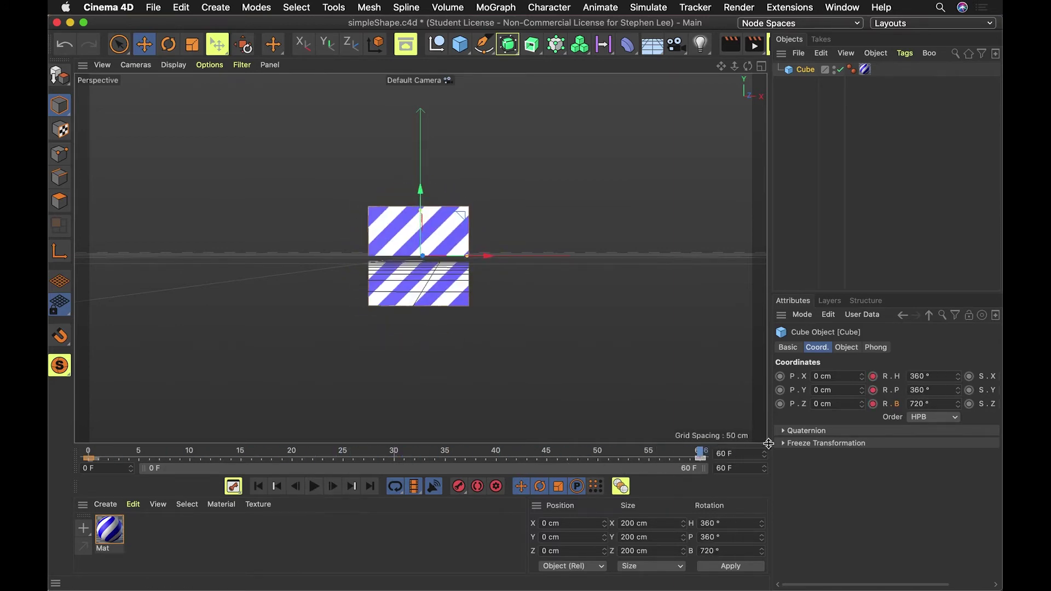
pyautogui.click(952, 404)
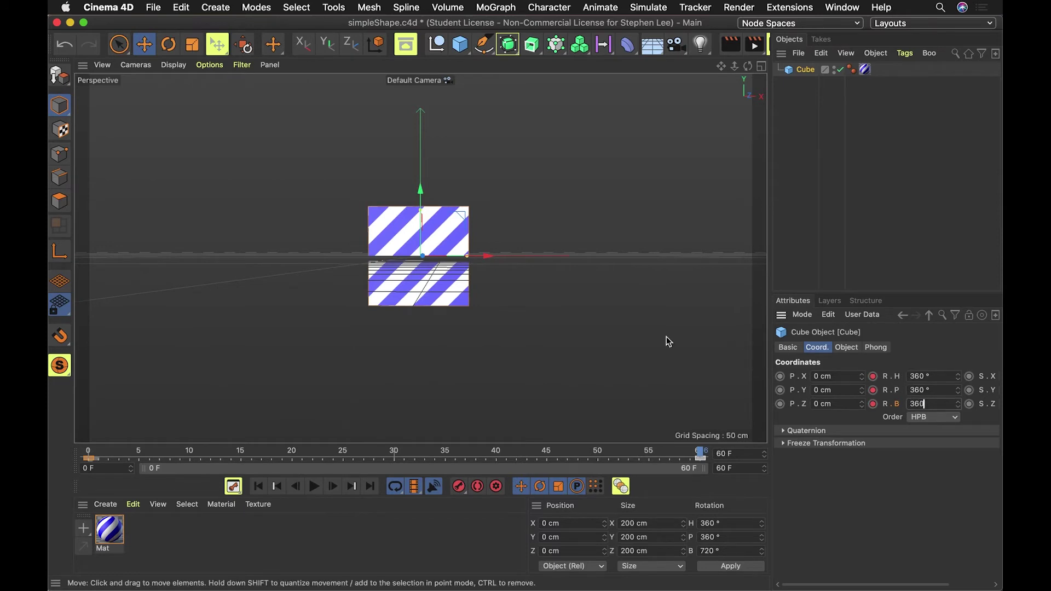
pyautogui.write('360')
pyautogui.press('Return')
pyautogui.click(875, 405)
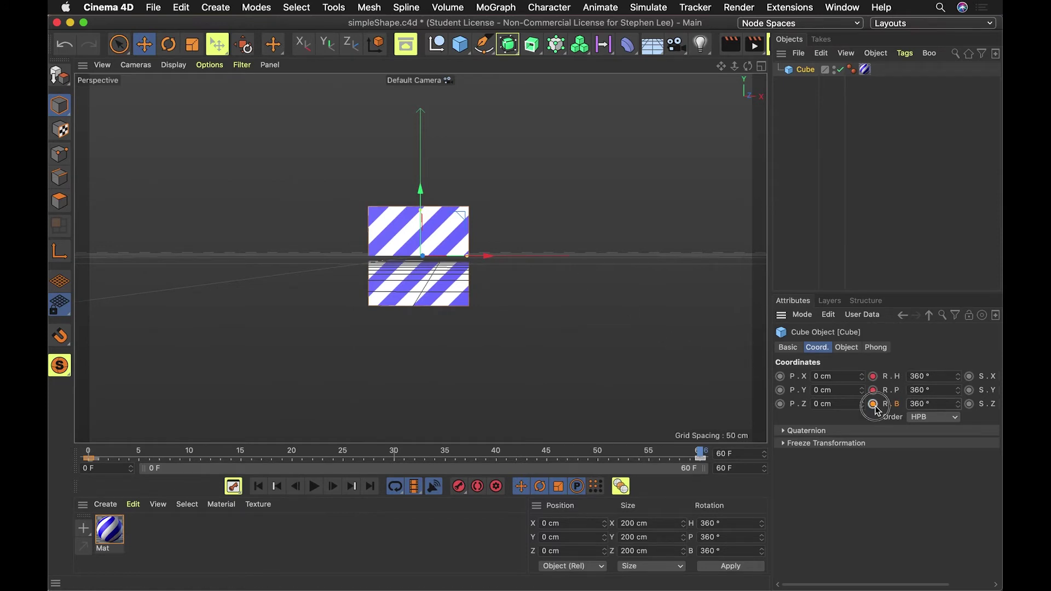
# Rewind to frame 0 and play the revised tumble on all three axes.
pyautogui.click(258, 487)
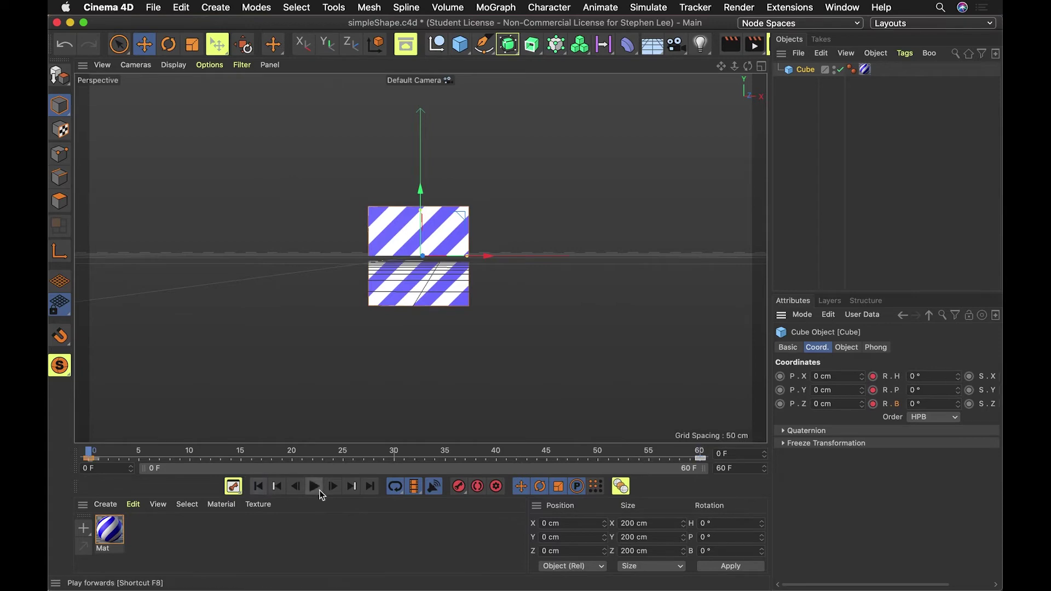
pyautogui.click(320, 489)
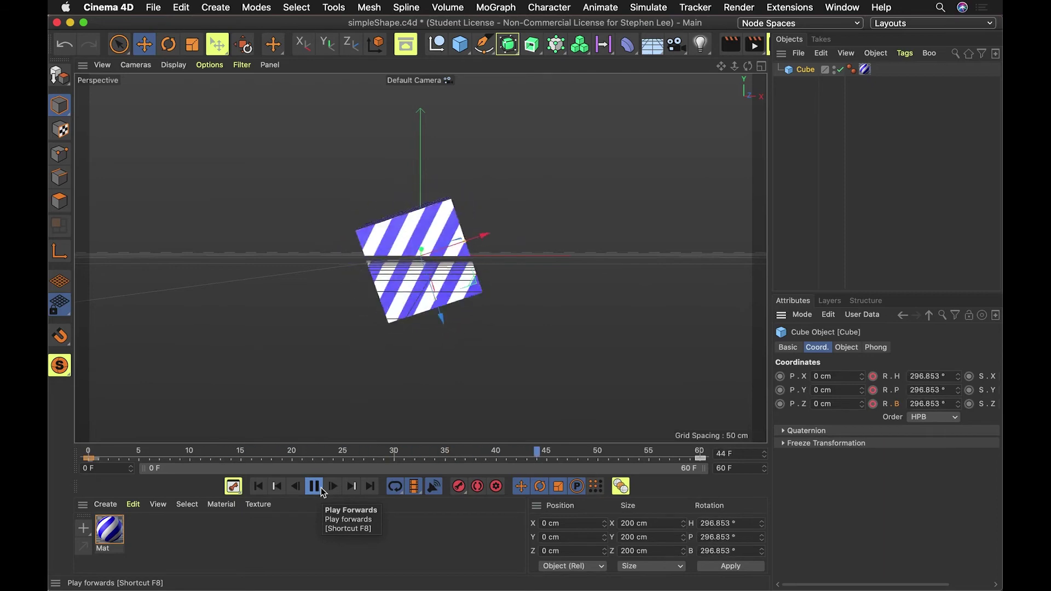
pyautogui.click(321, 488)
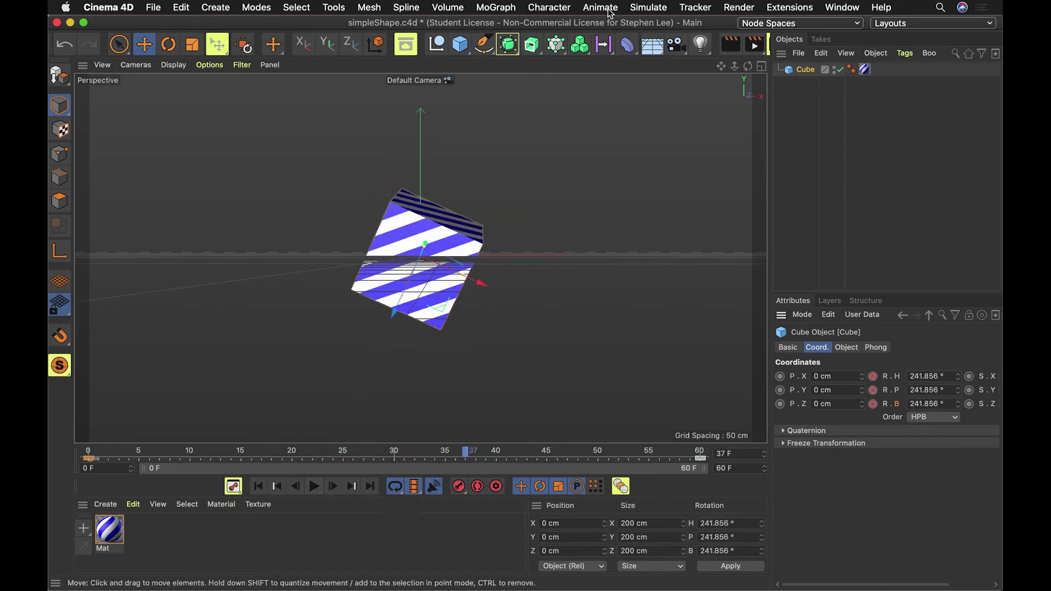
# Open Timeline (F-Curve) on the Cube's rotation curve, reposition it, and play the animation.
pyautogui.click(802, 7)
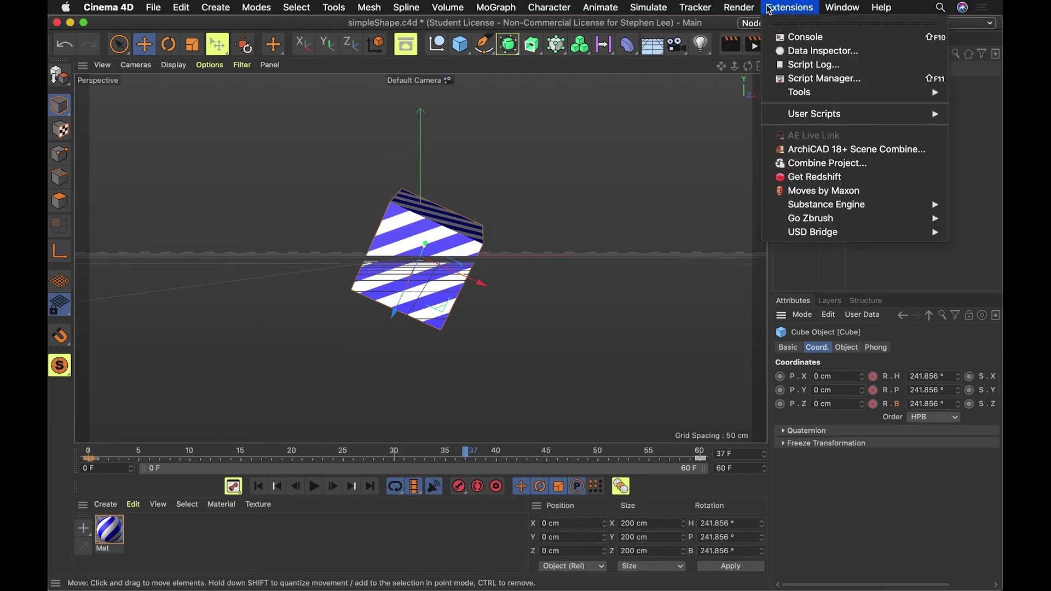
pyautogui.moveTo(842, 7)
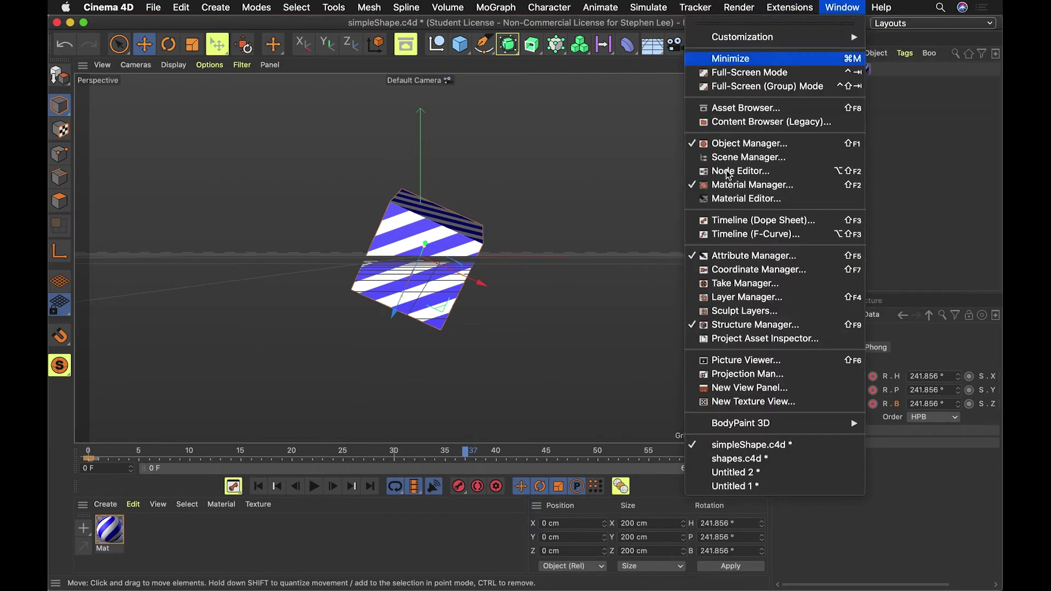
pyautogui.click(726, 235)
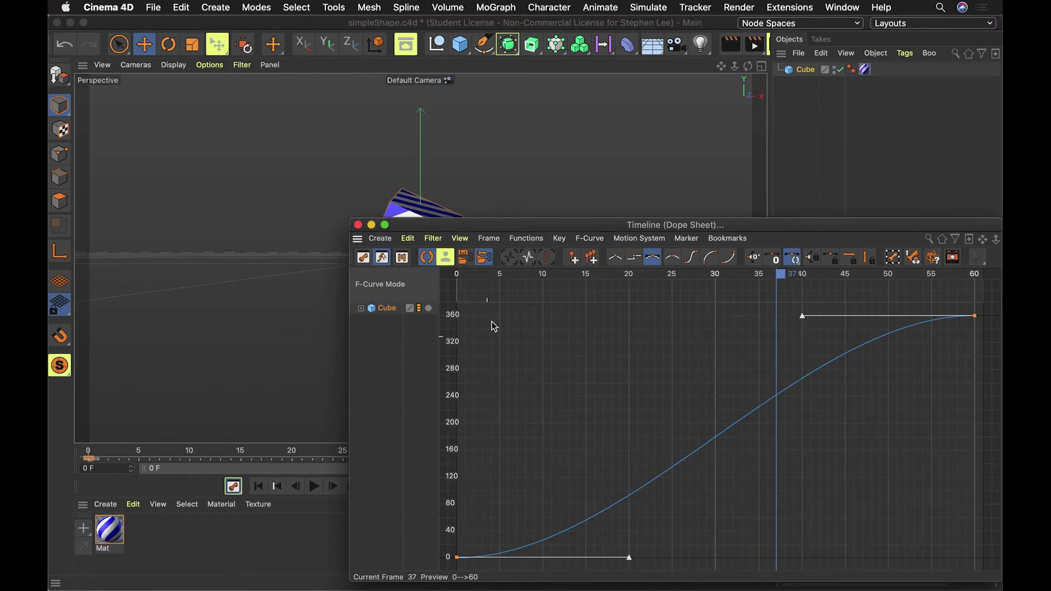
pyautogui.moveTo(536, 230); pyautogui.dragTo(523, 40)
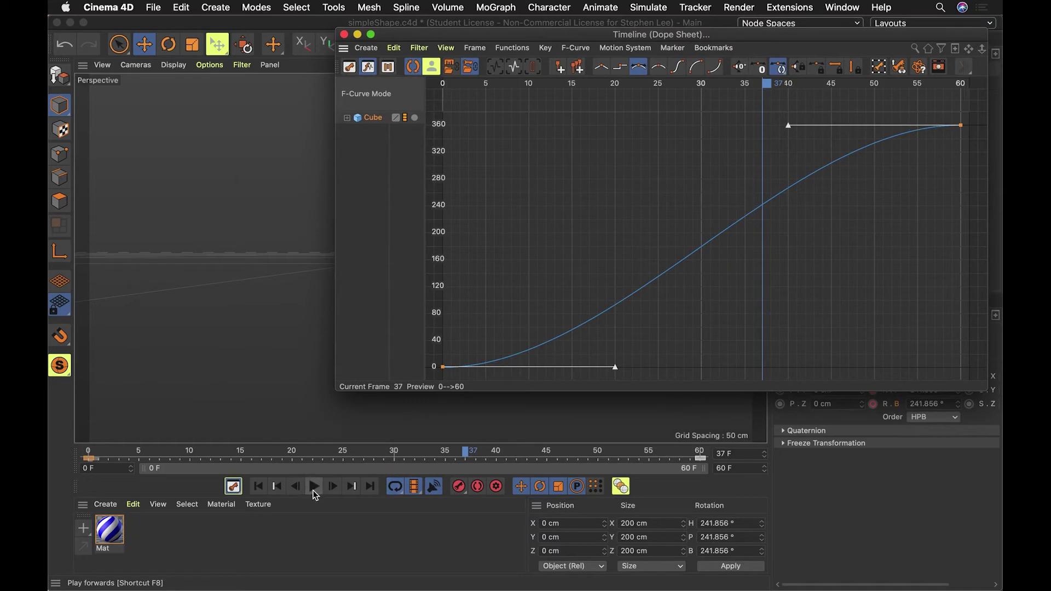
pyautogui.click(315, 490)
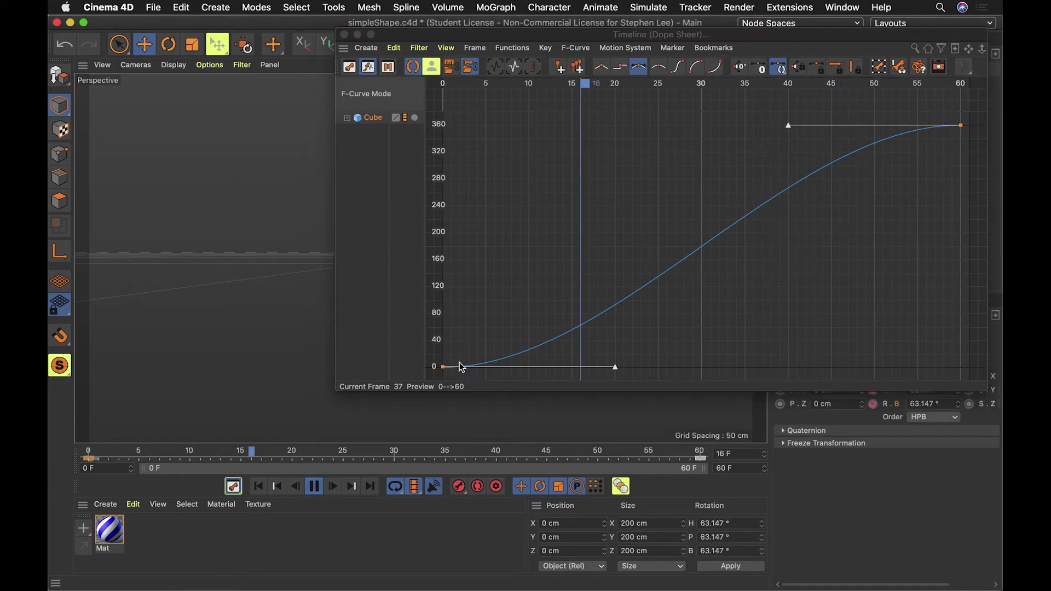
pyautogui.moveTo(663, 34); pyautogui.dragTo(632, 522)
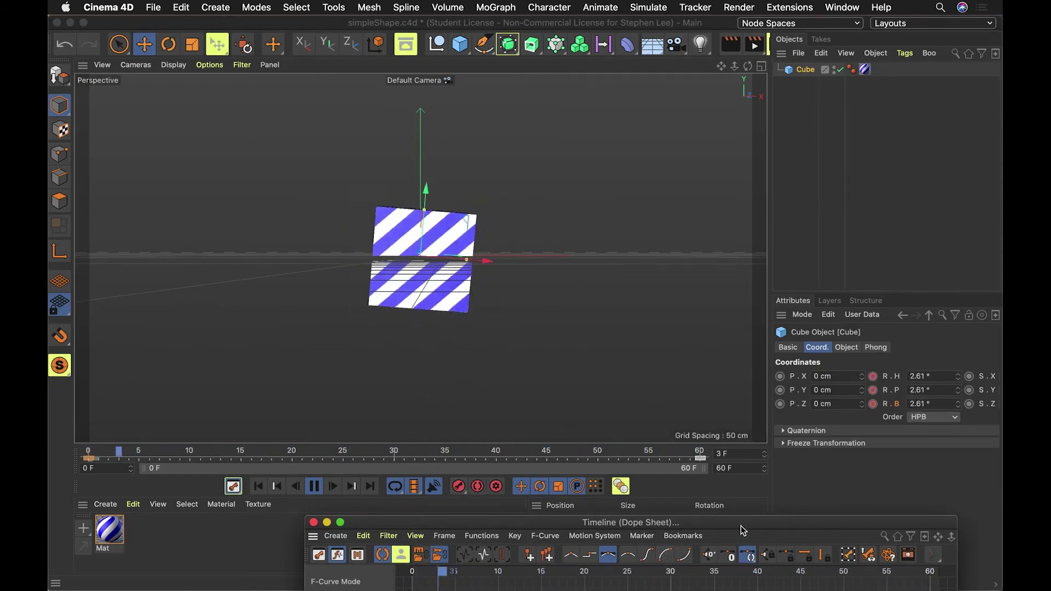
pyautogui.moveTo(741, 526); pyautogui.dragTo(769, 124)
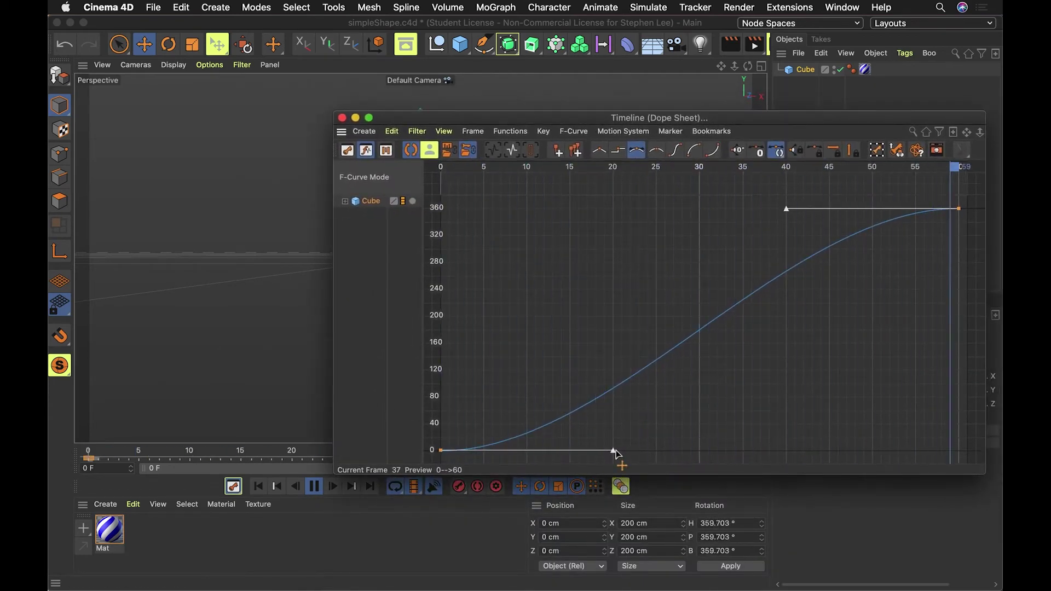
pyautogui.moveTo(613, 451); pyautogui.dragTo(497, 253)
pyautogui.moveTo(592, 118); pyautogui.dragTo(581, 490)
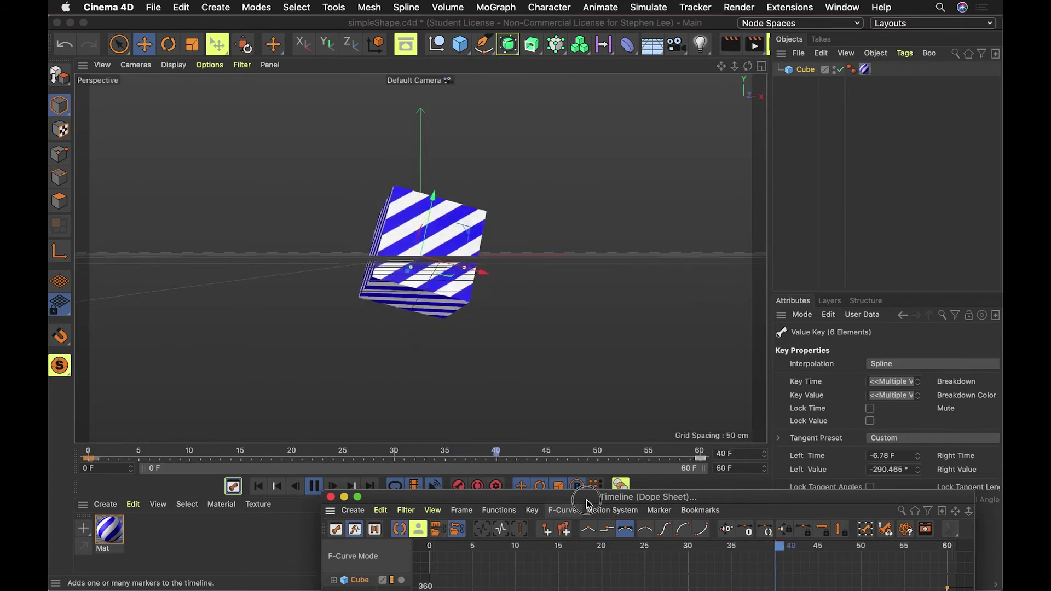
pyautogui.moveTo(586, 500); pyautogui.dragTo(616, 157)
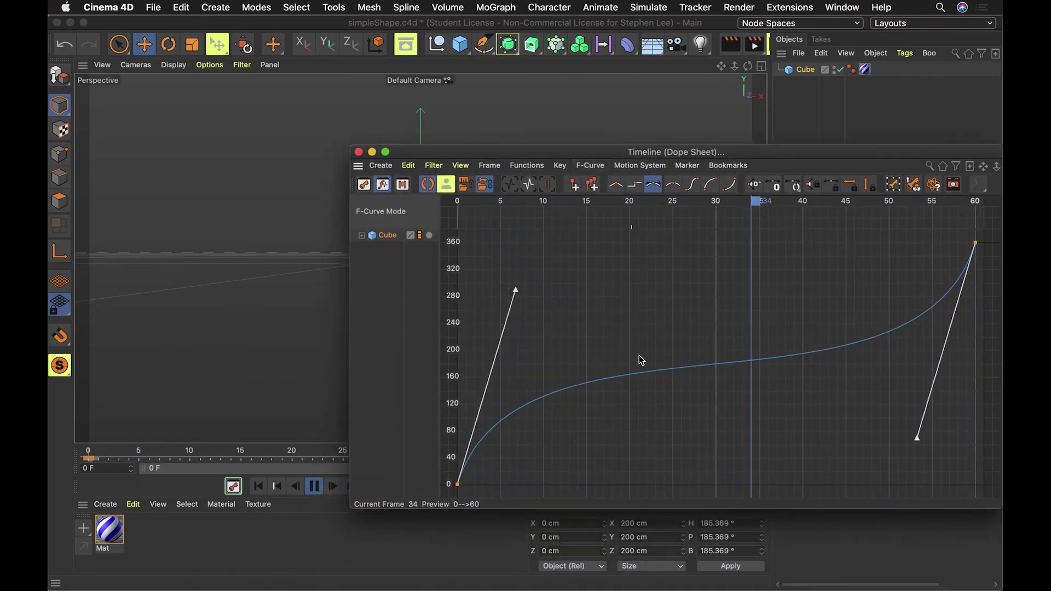
pyautogui.press('super+z')
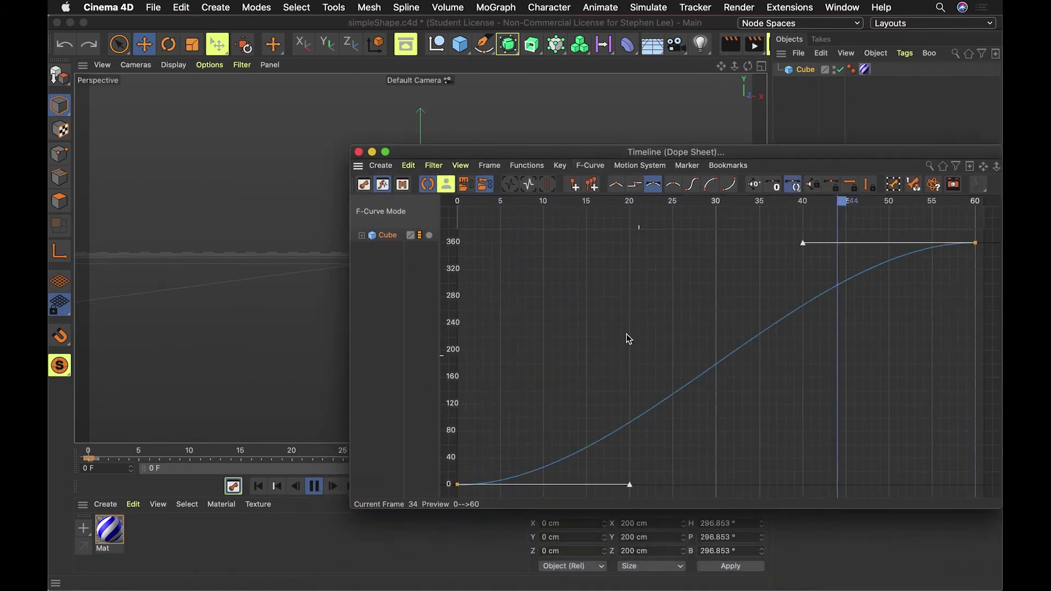
# Give both rotation keys flat-tangent spline interpolation so the spin eases in and out.
pyautogui.click(617, 186)
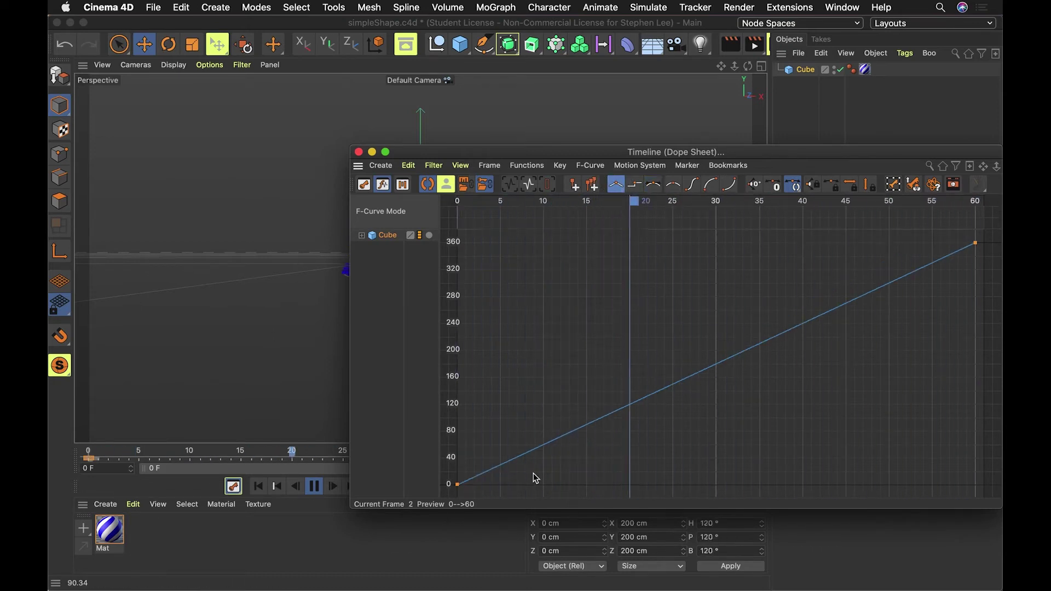
pyautogui.moveTo(758, 151); pyautogui.dragTo(669, 549)
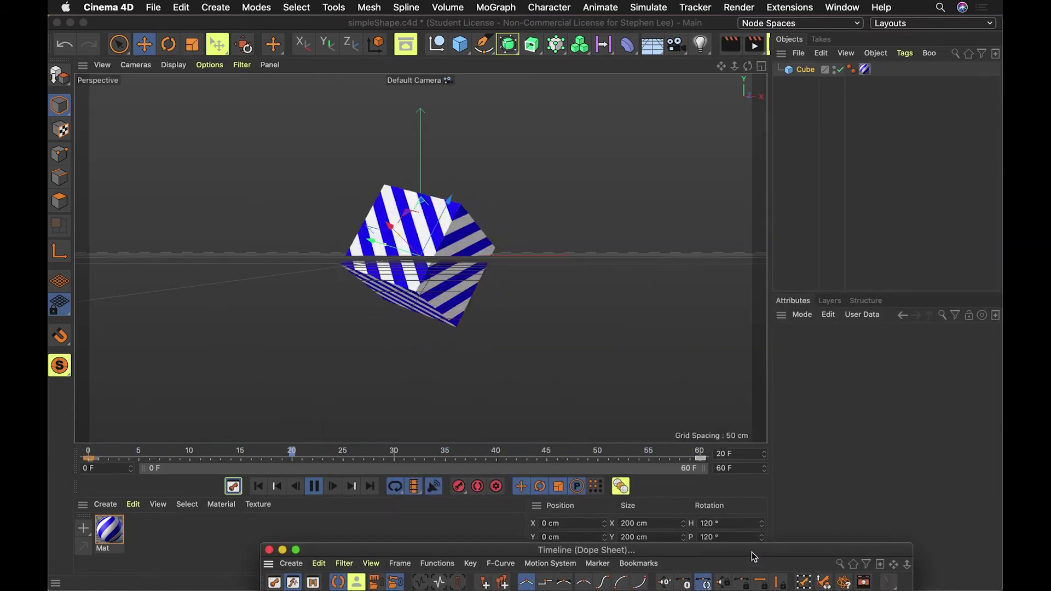
pyautogui.moveTo(751, 554); pyautogui.dragTo(798, 125)
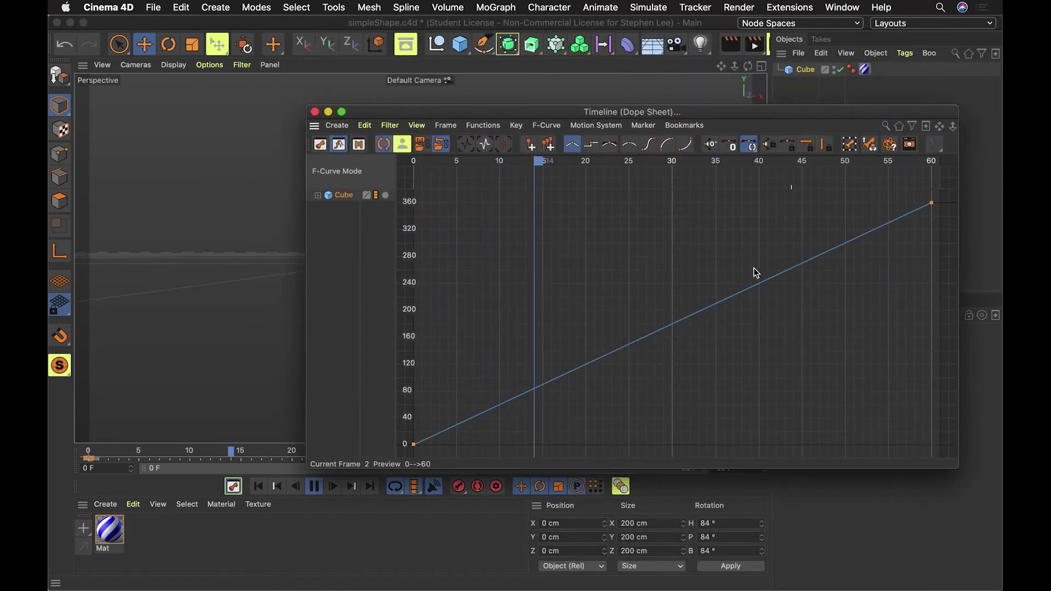
pyautogui.hotkey('alt', 's')
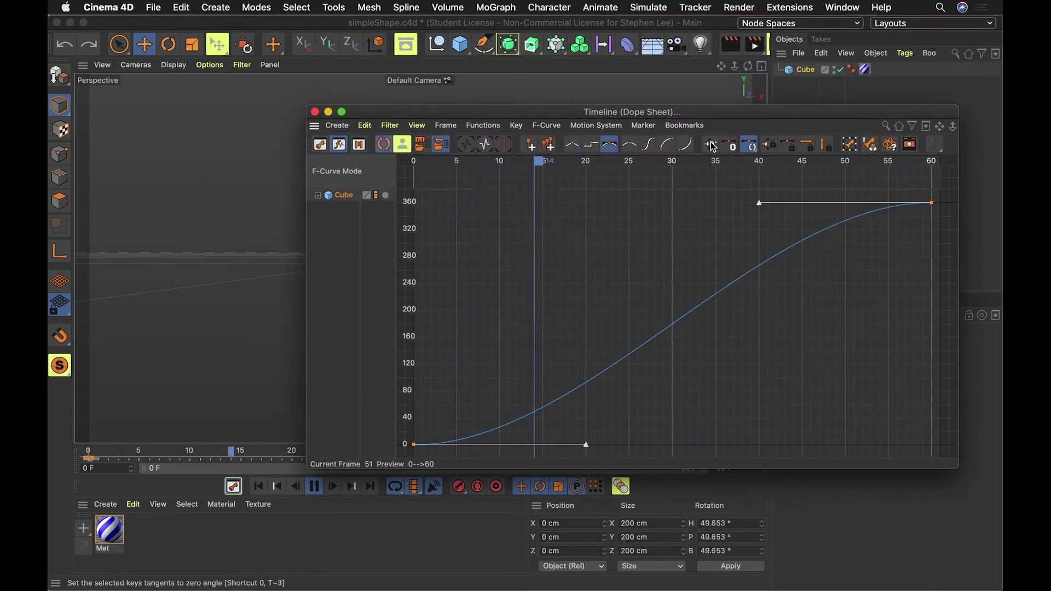
pyautogui.moveTo(711, 121); pyautogui.dragTo(680, 121)
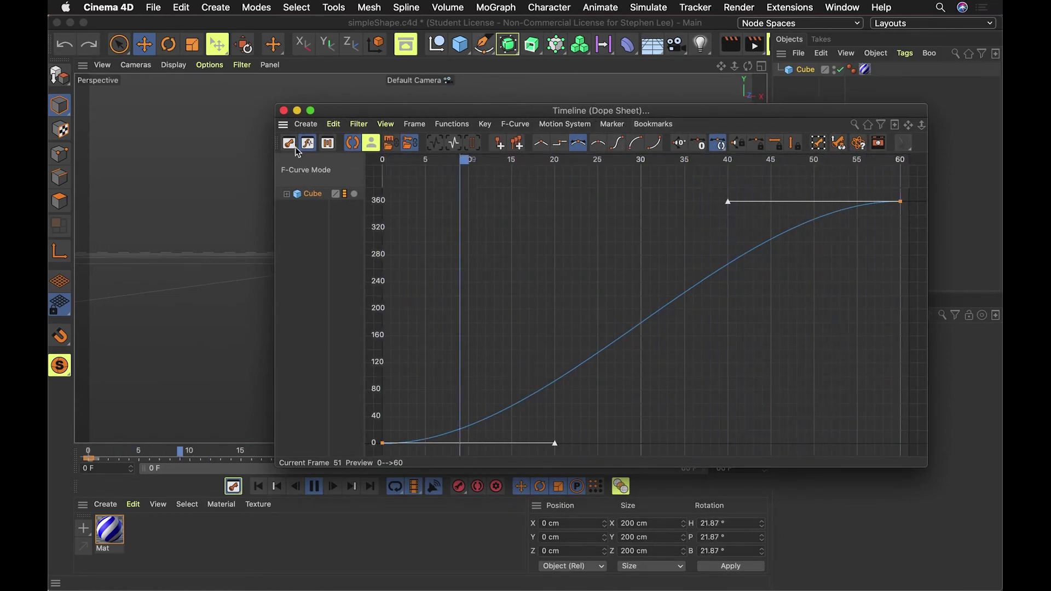
pyautogui.click(309, 172)
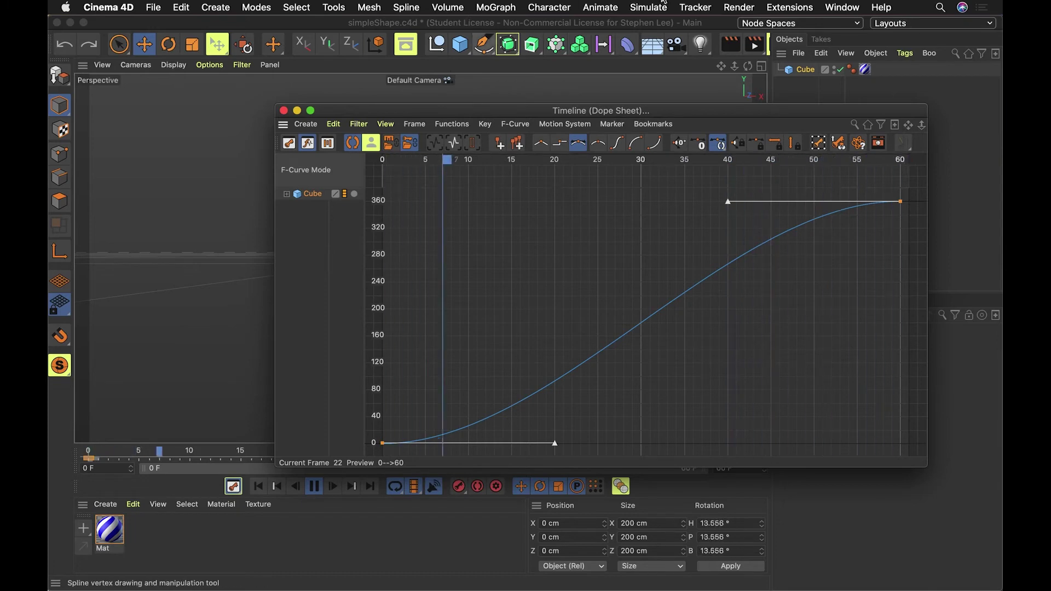
# Open a new Timeline (F-Curve) window, close the old Dope Sheet, and stop playback.
pyautogui.click(790, 7)
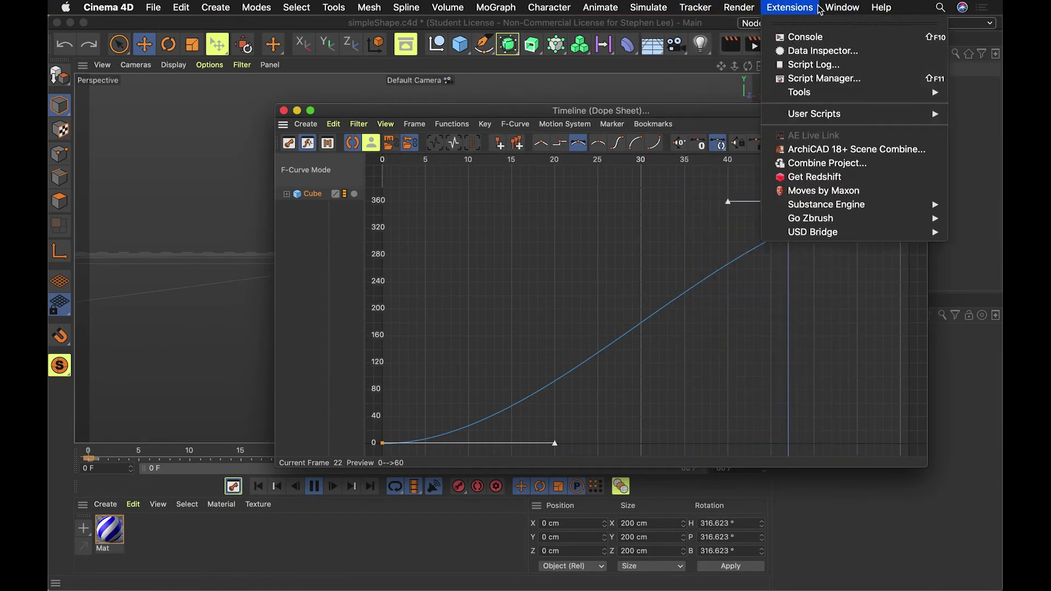
pyautogui.moveTo(850, 12)
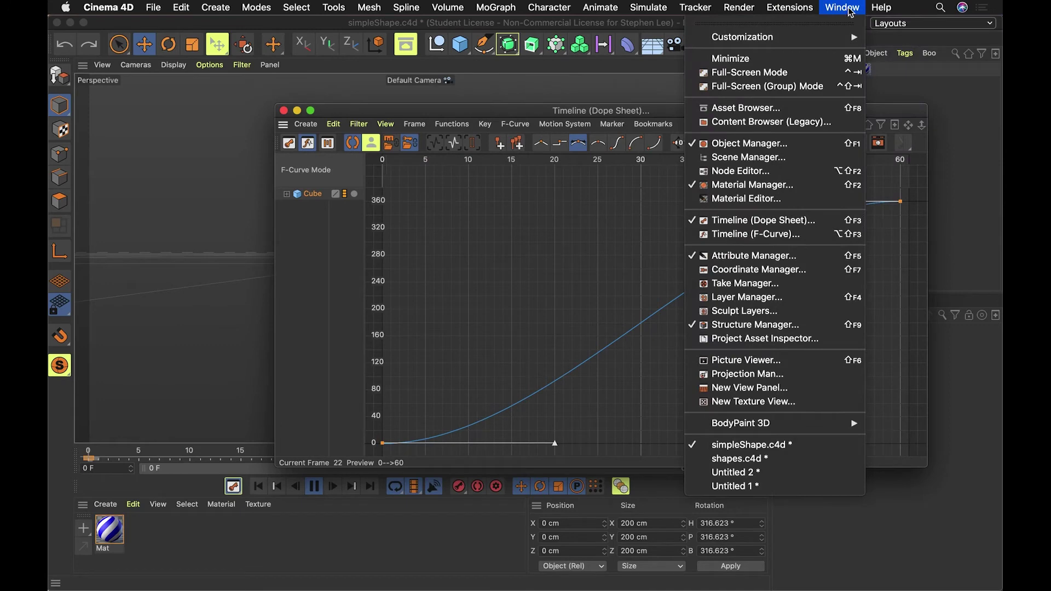
pyautogui.click(778, 222)
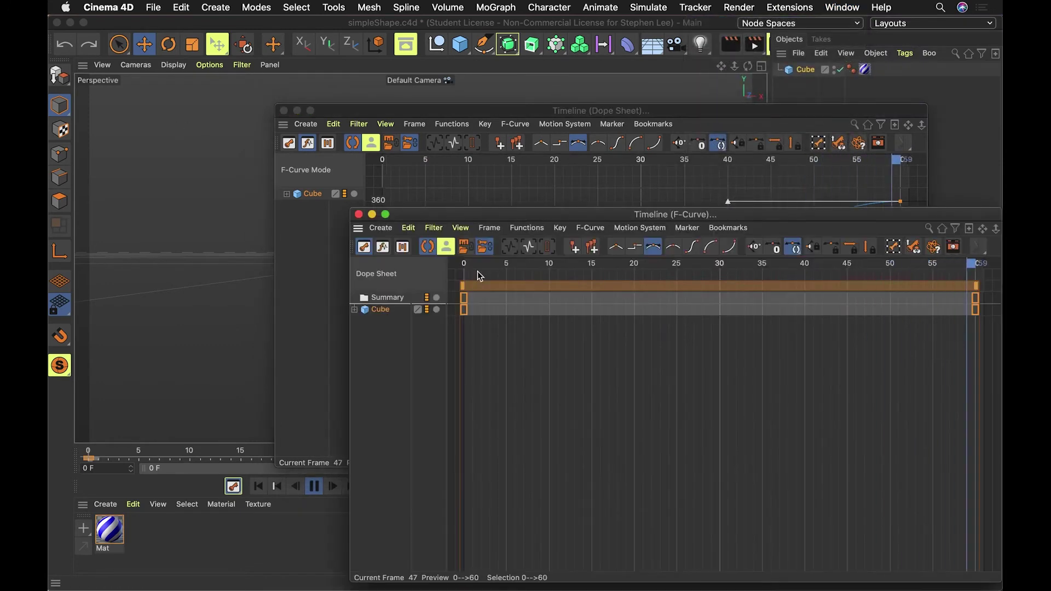
pyautogui.click(283, 111)
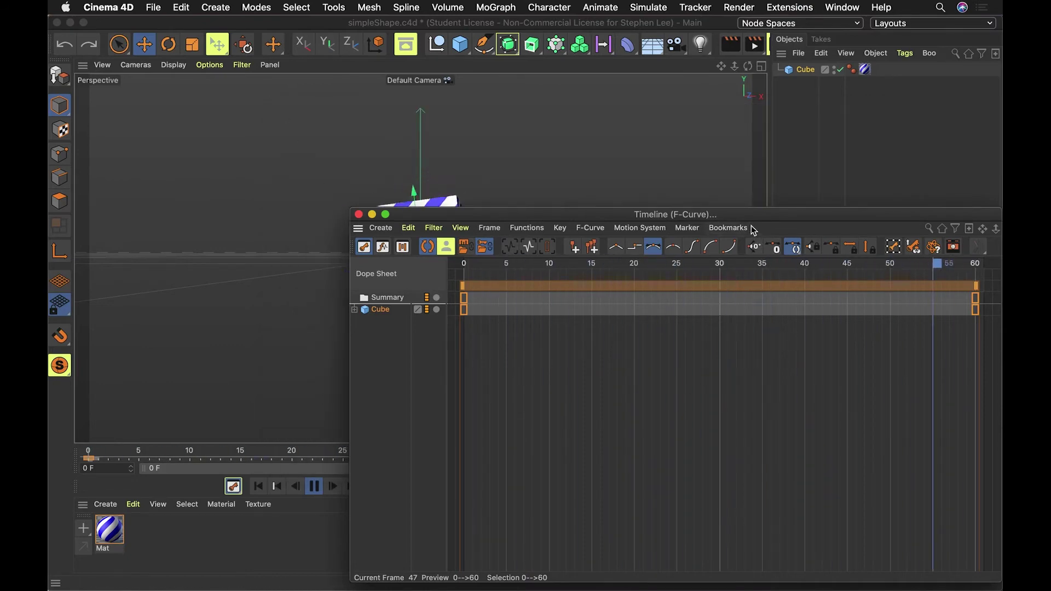
pyautogui.moveTo(748, 219); pyautogui.dragTo(629, 59)
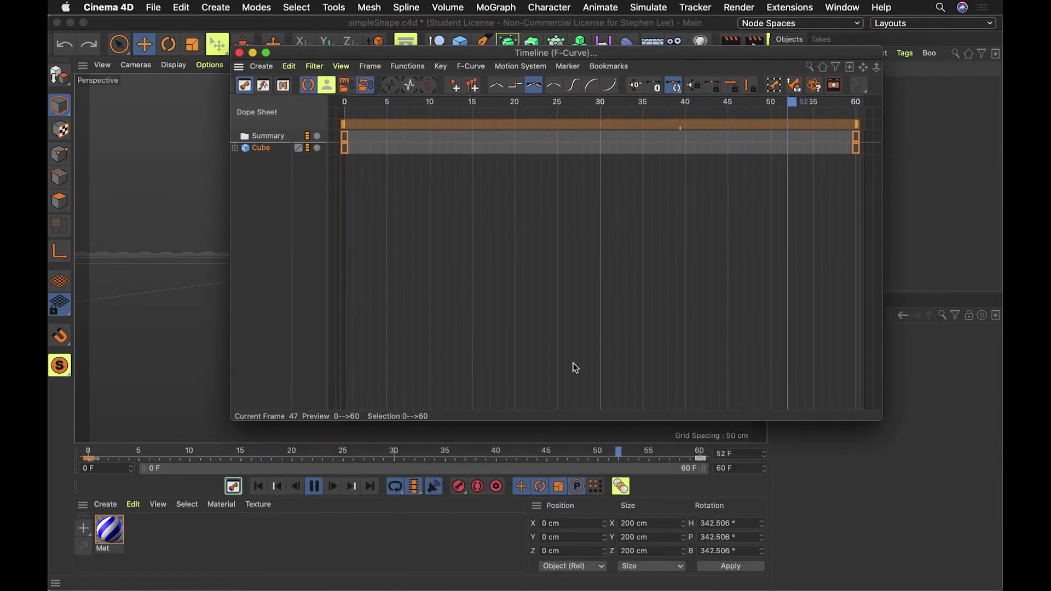
pyautogui.click(314, 486)
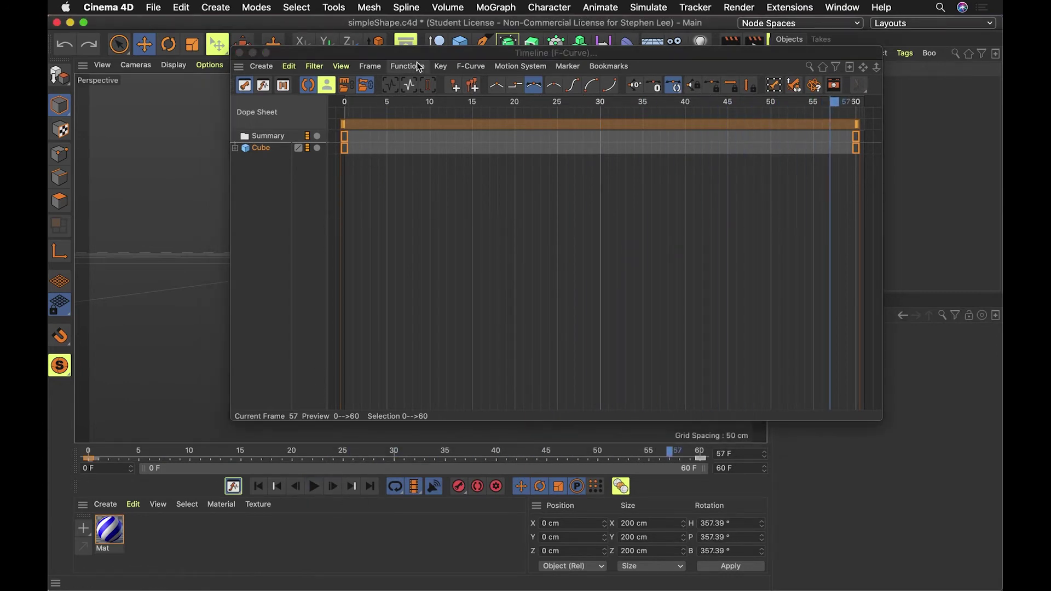
# Select all of the Cube's keys at frames 0 and 60 in the timeline.
pyautogui.click(400, 132)
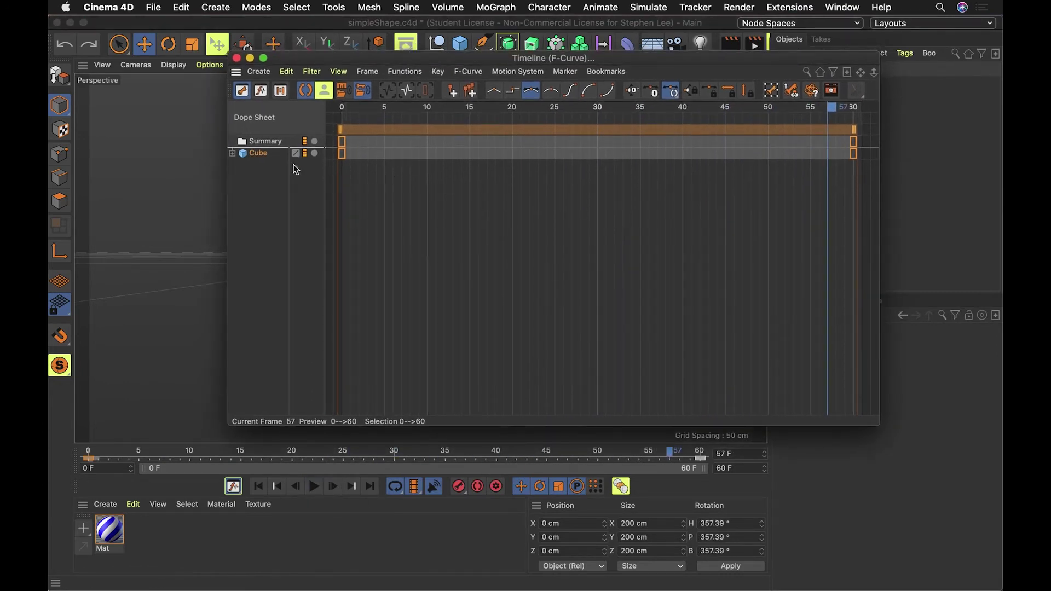
pyautogui.click(258, 174)
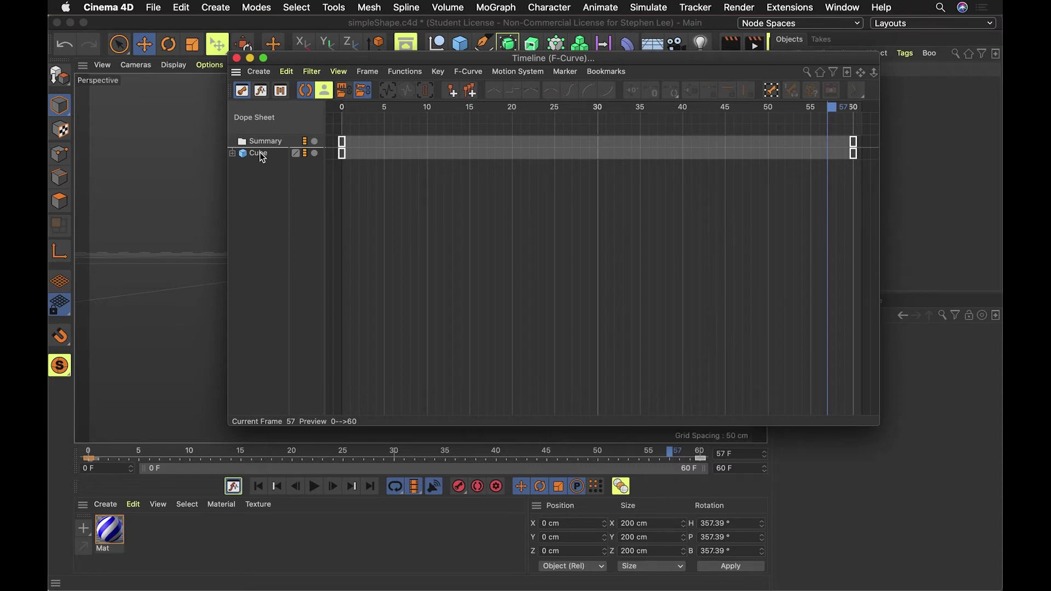
pyautogui.click(258, 154)
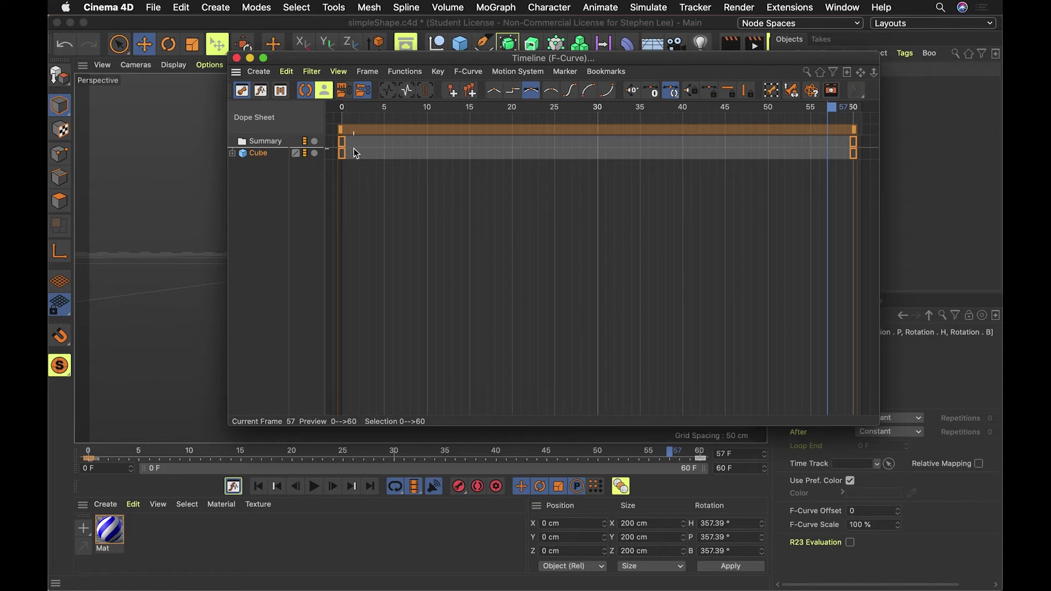
pyautogui.click(406, 73)
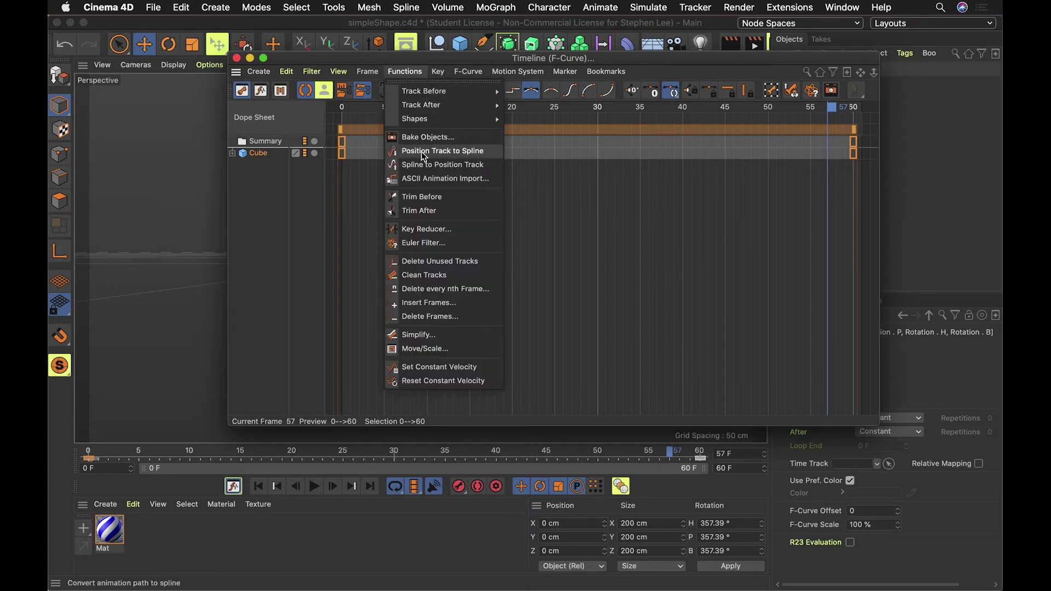
# Bake the Cube's rotation over frames 0–60 into a Cube (Copy), then check frame 60.
pyautogui.click(427, 137)
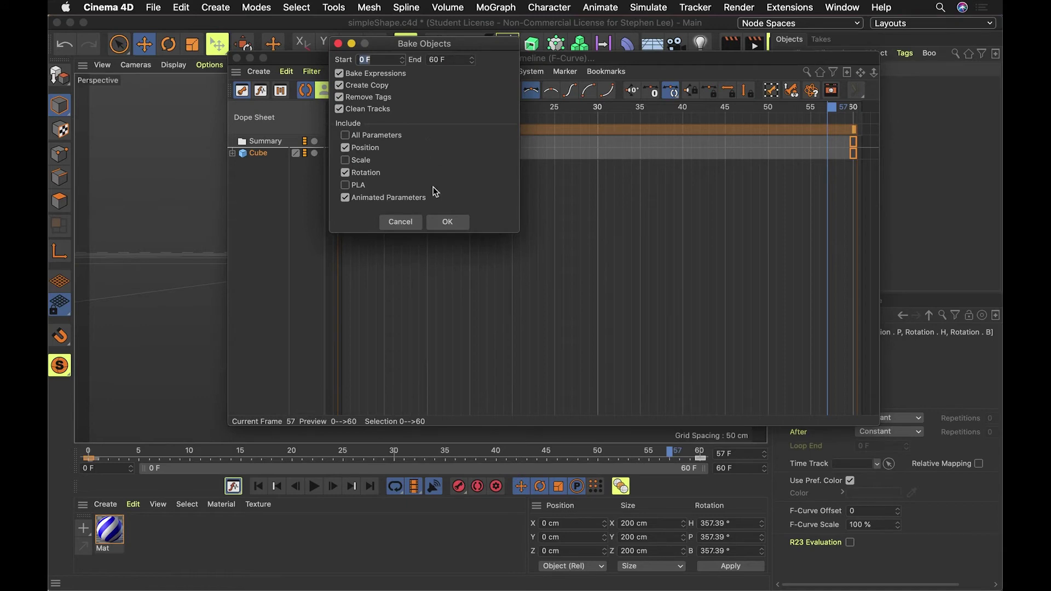
pyautogui.click(360, 60)
pyautogui.click(365, 61)
pyautogui.moveTo(403, 53); pyautogui.dragTo(326, 135)
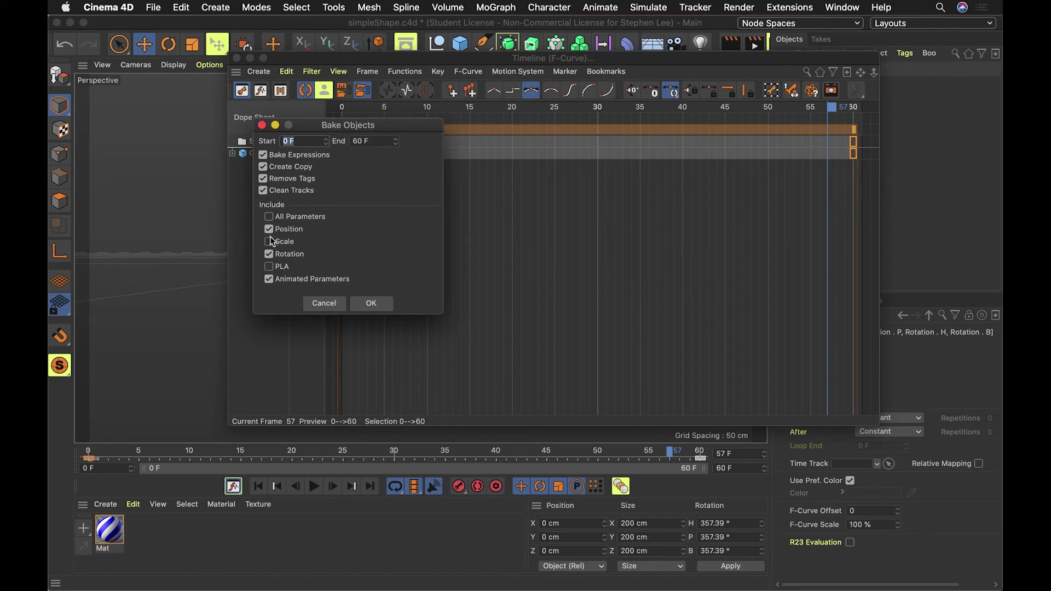
pyautogui.click(269, 243)
pyautogui.click(267, 240)
pyautogui.click(379, 303)
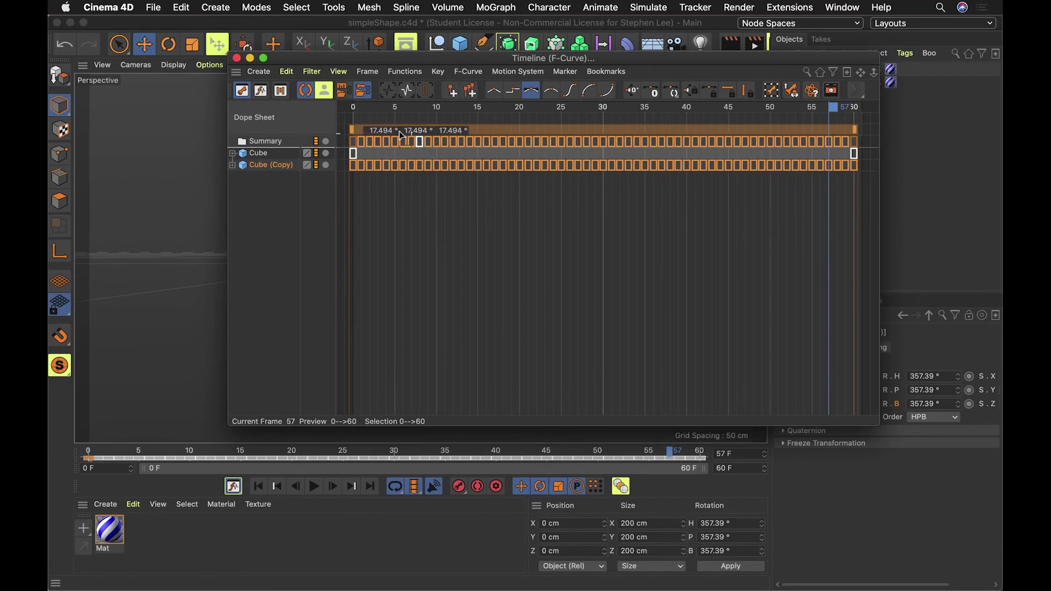
pyautogui.moveTo(377, 107); pyautogui.dragTo(870, 80)
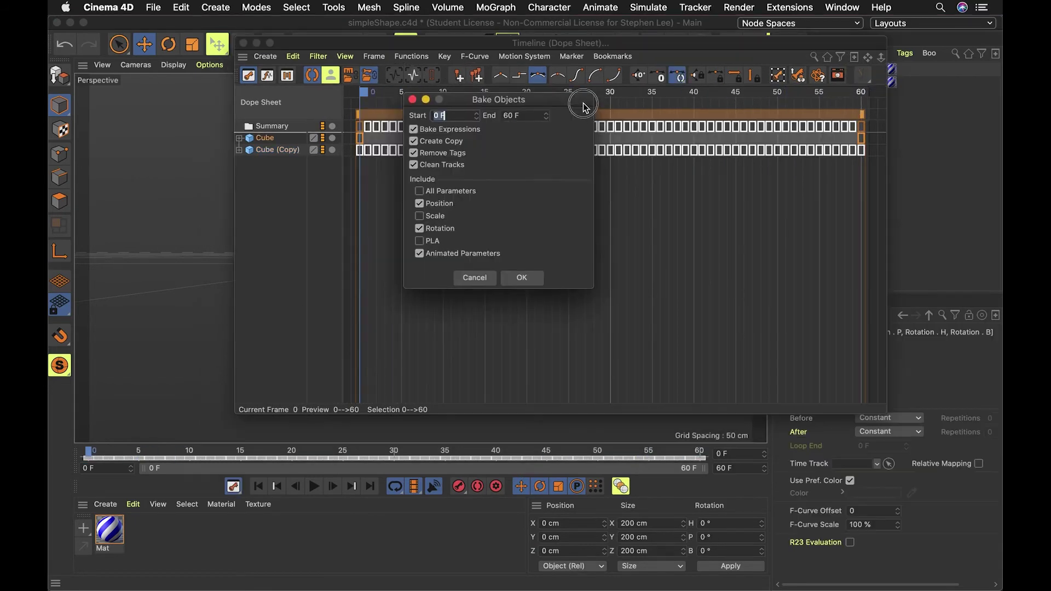
pyautogui.moveTo(583, 104); pyautogui.dragTo(656, 198)
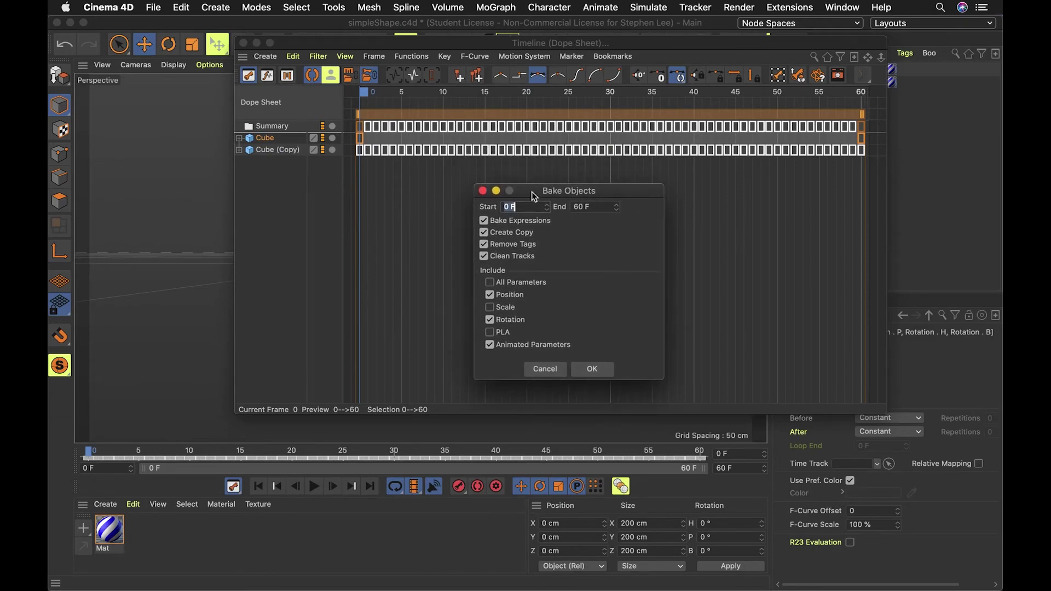
# Bake the rotation onto the original Cube with Create Copy unchecked.
pyautogui.moveTo(534, 196); pyautogui.dragTo(572, 179)
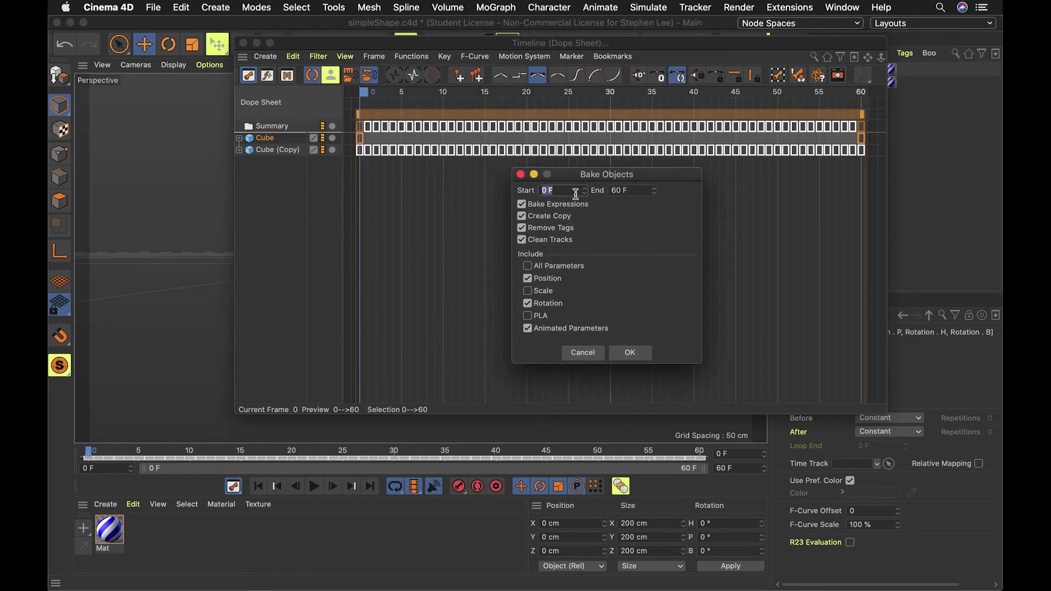
pyautogui.click(522, 216)
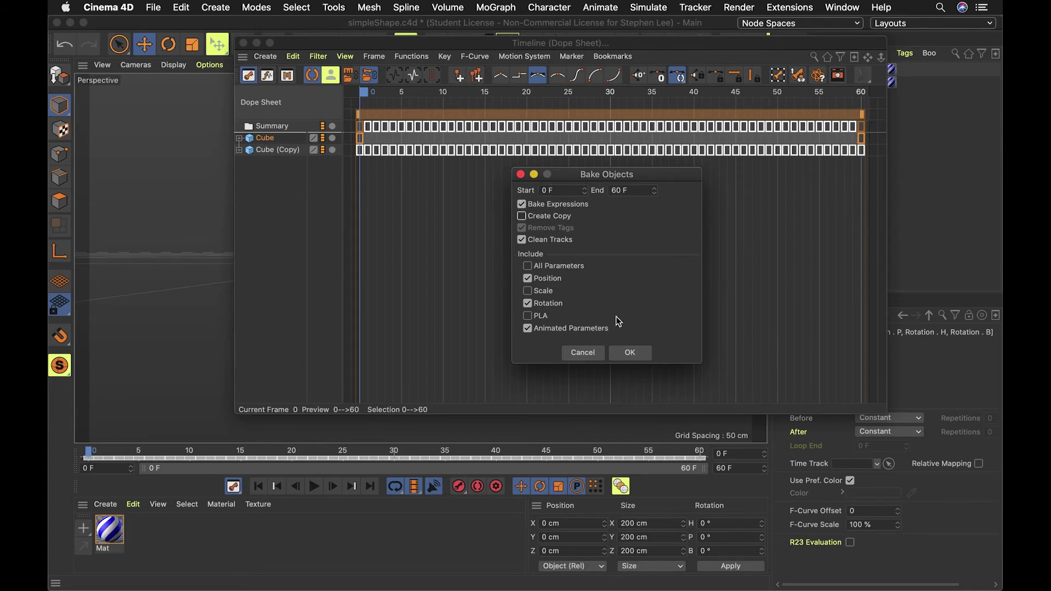
pyautogui.click(629, 355)
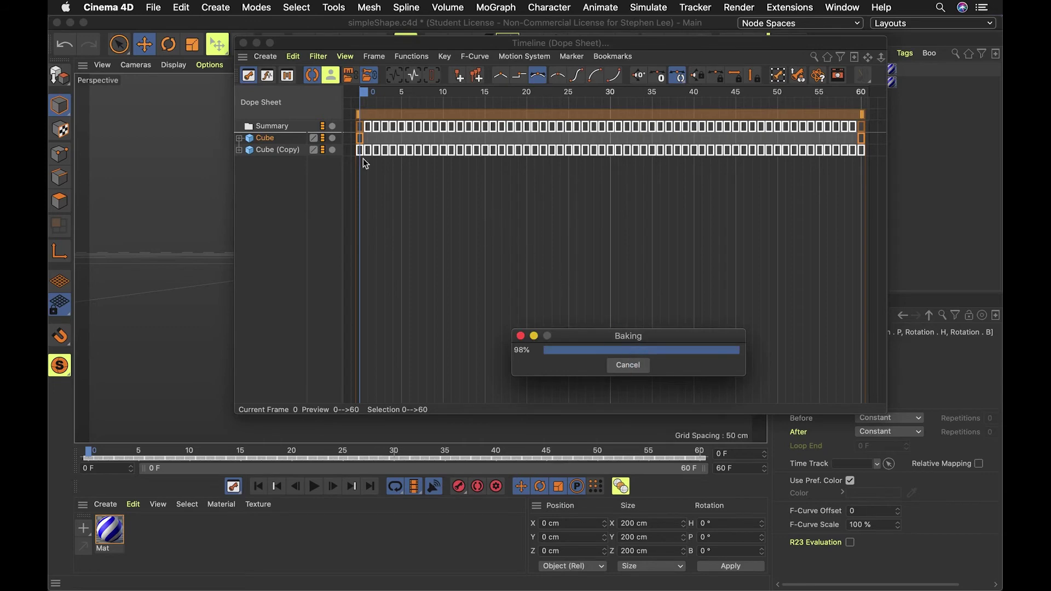
# Remove the Cube (Copy) track, review the Cube's baked keys, and close the floating timeline.
pyautogui.click(285, 150)
pyautogui.press('Delete')
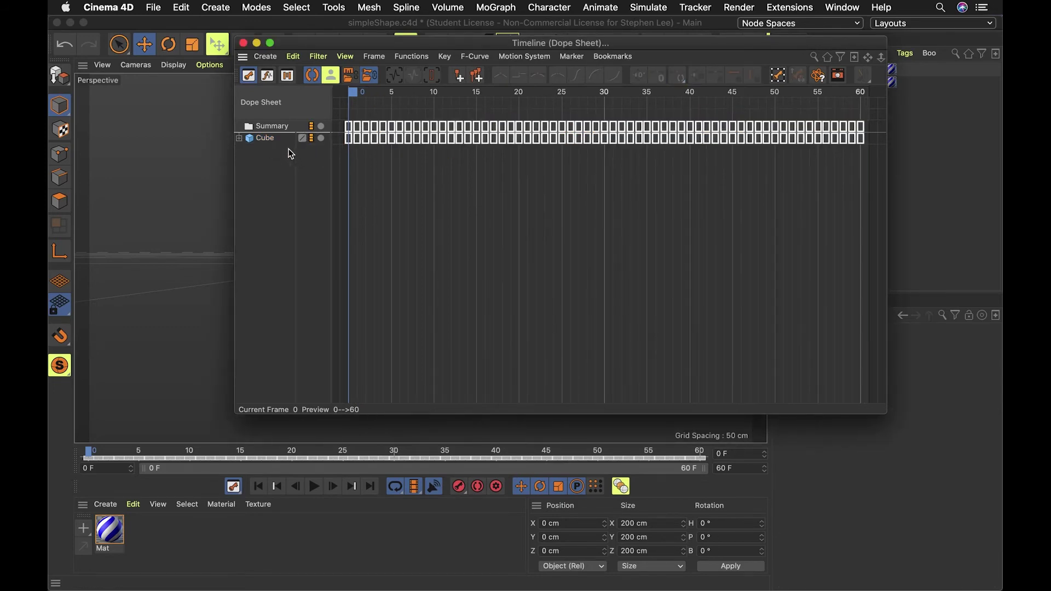
pyautogui.click(267, 136)
pyautogui.click(273, 149)
pyautogui.click(272, 142)
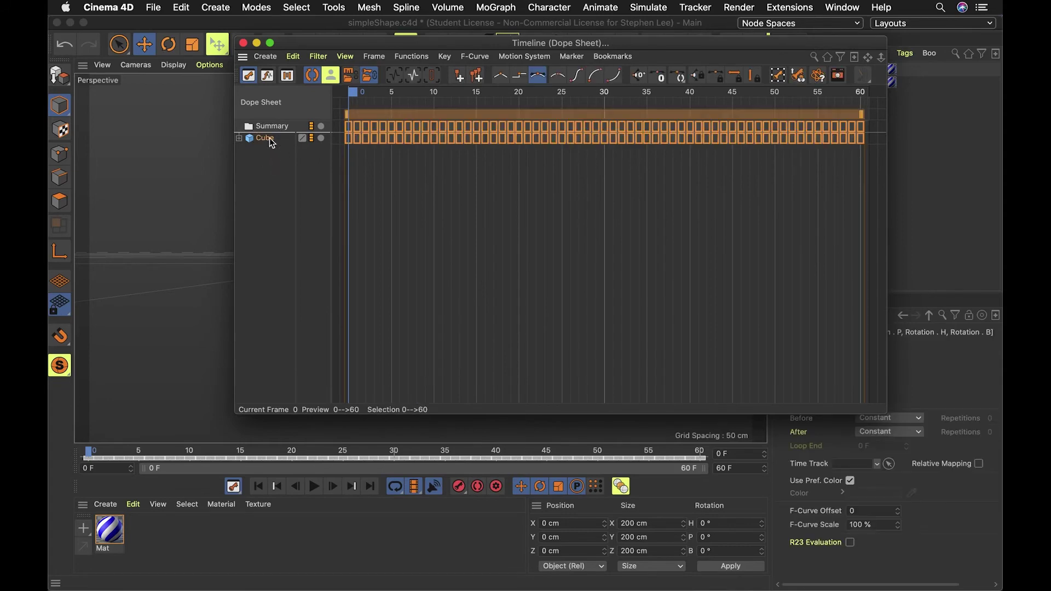
pyautogui.click(288, 175)
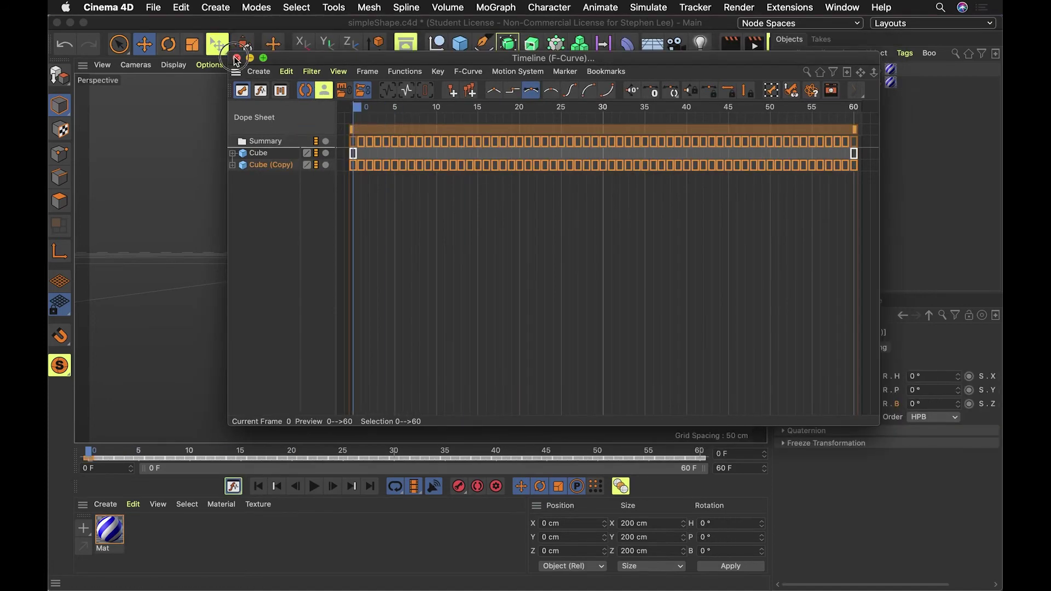
pyautogui.click(237, 58)
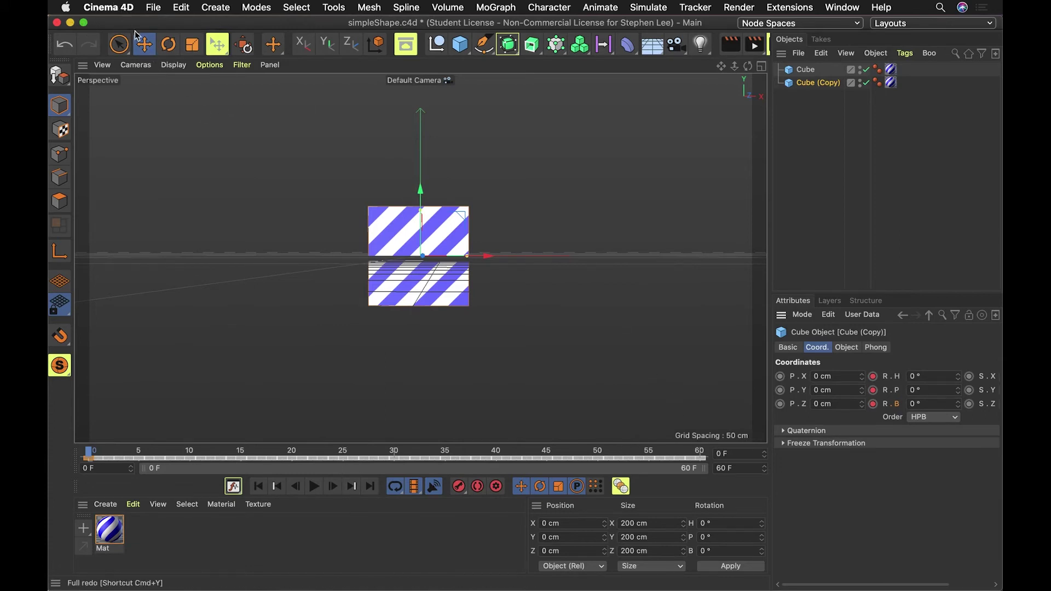
# Save the project and start an FBX export, accepting the FBX export settings.
pyautogui.press('super+s')
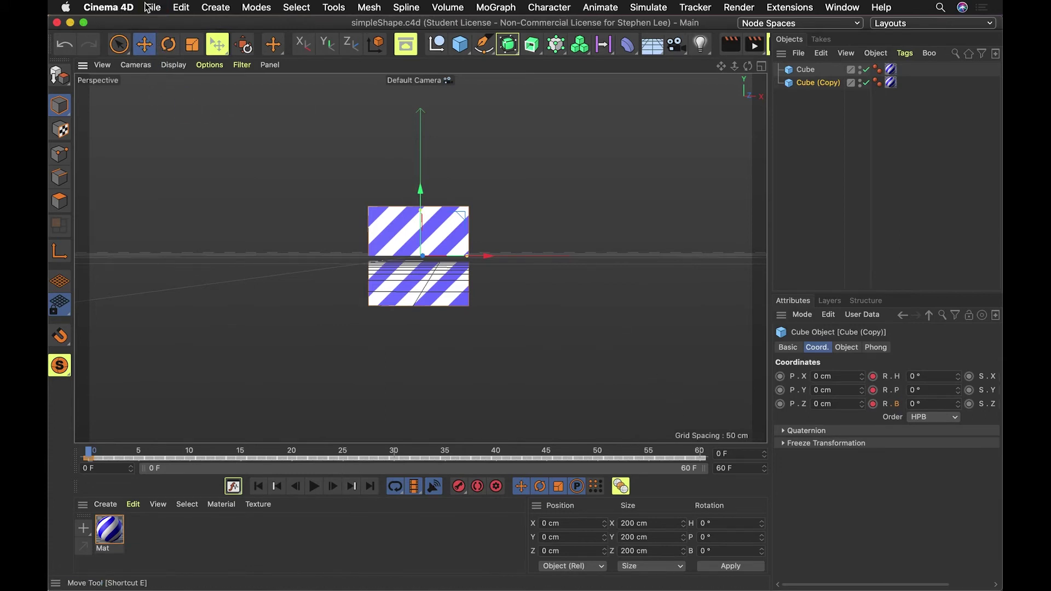
pyautogui.click(149, 7)
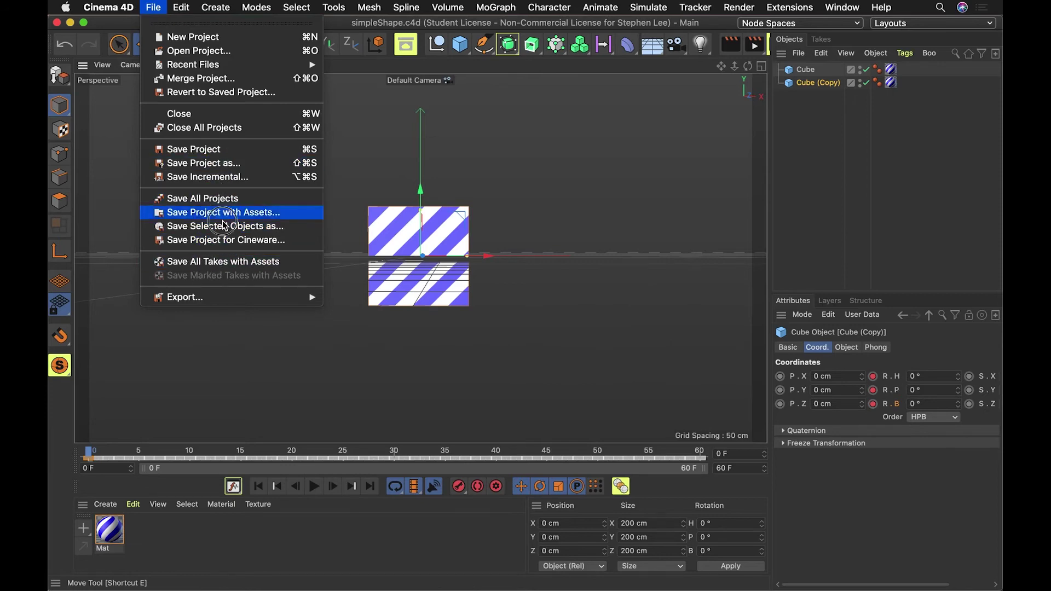
pyautogui.moveTo(236, 297)
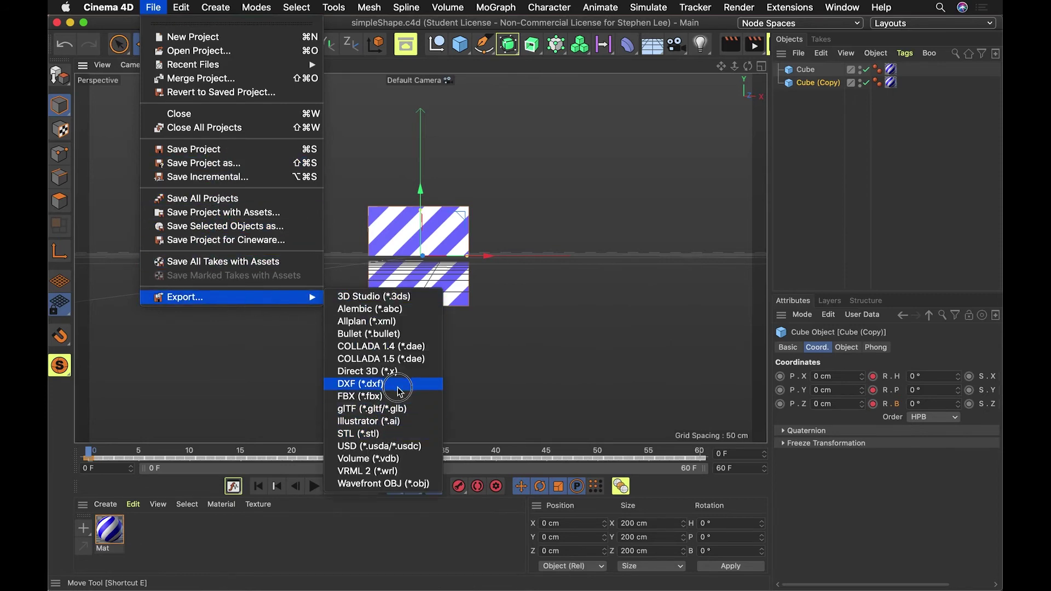
pyautogui.click(397, 396)
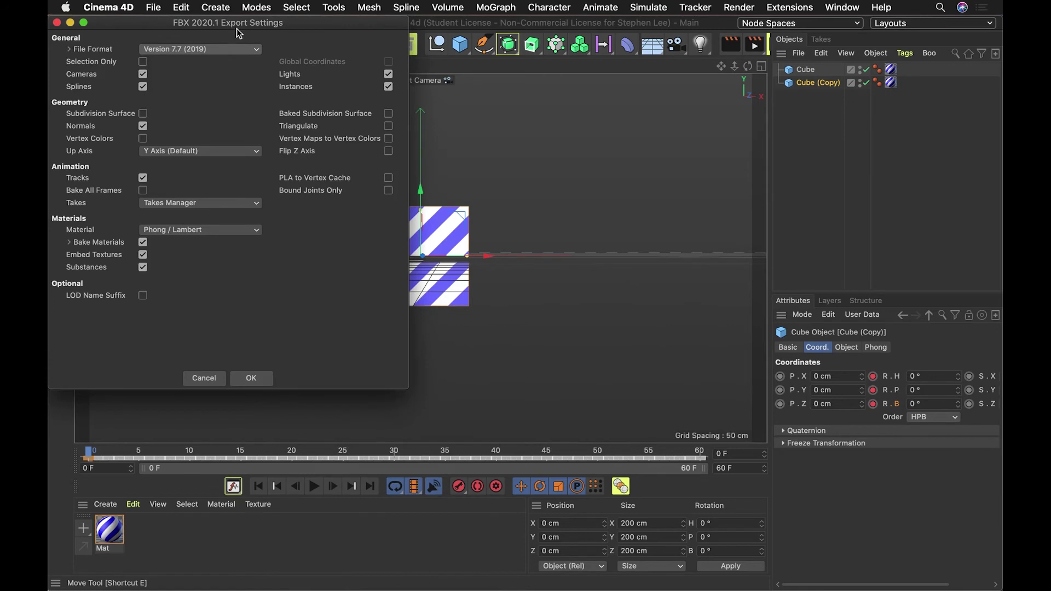
pyautogui.moveTo(237, 29); pyautogui.dragTo(316, 32)
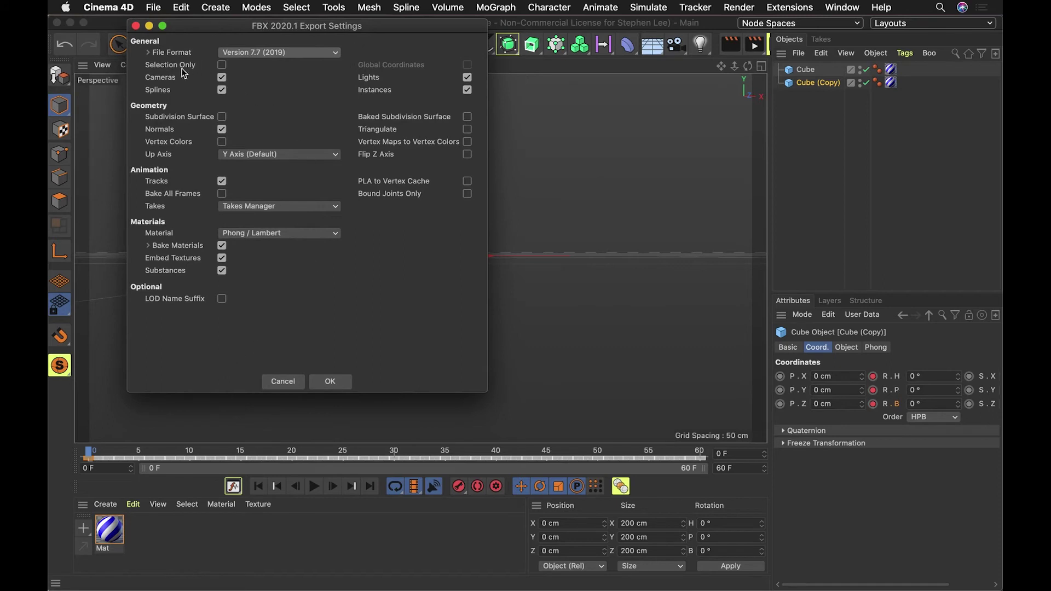
pyautogui.click(330, 381)
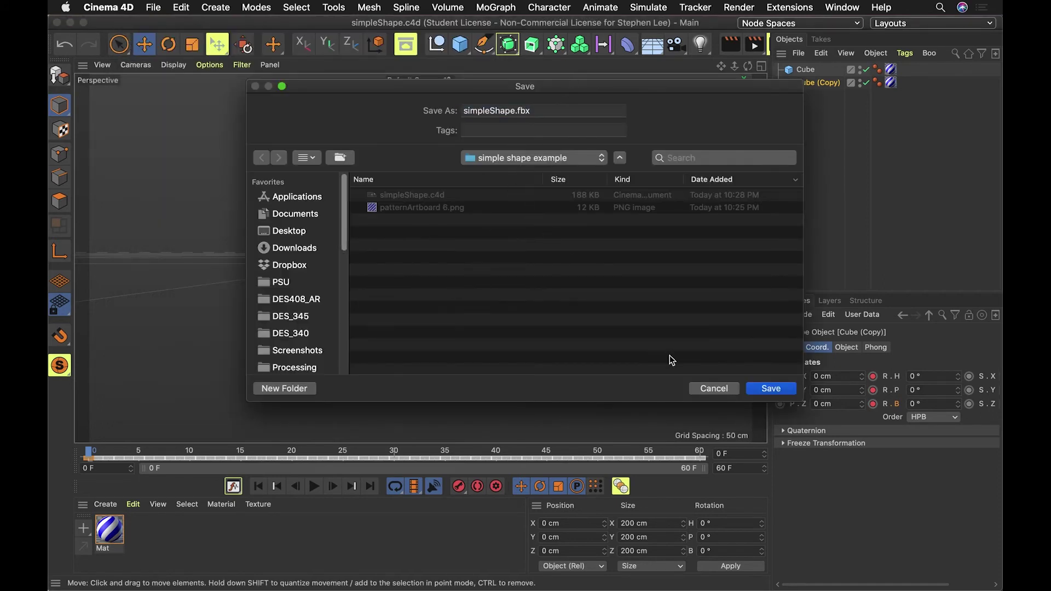
# Create a new simpleShape folder and export simpleShape.fbx into it.
pyautogui.click(307, 390)
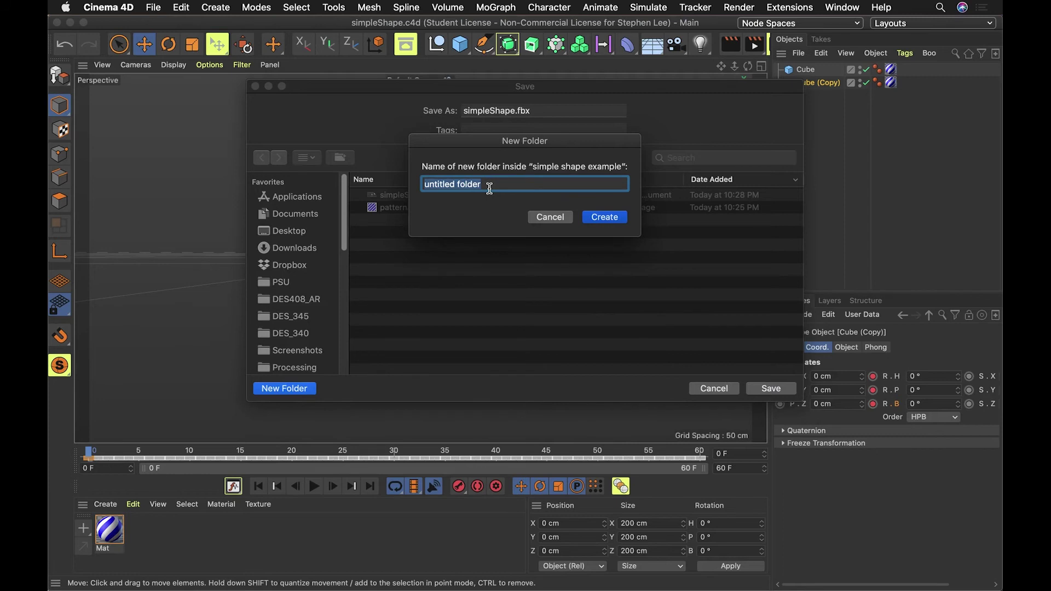
pyautogui.write('simpleShape')
pyautogui.press('Return')
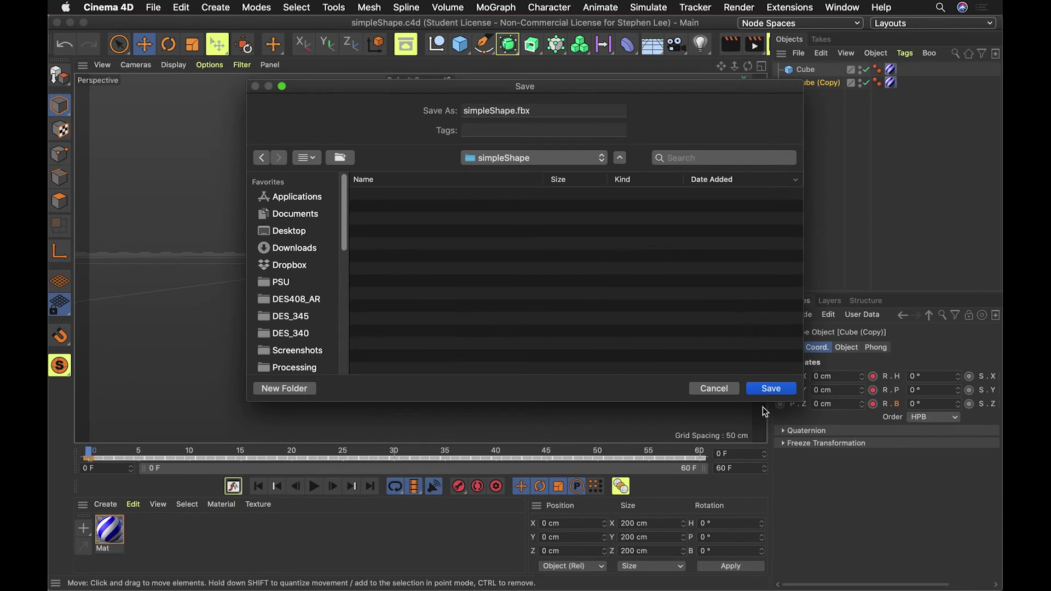
pyautogui.click(771, 390)
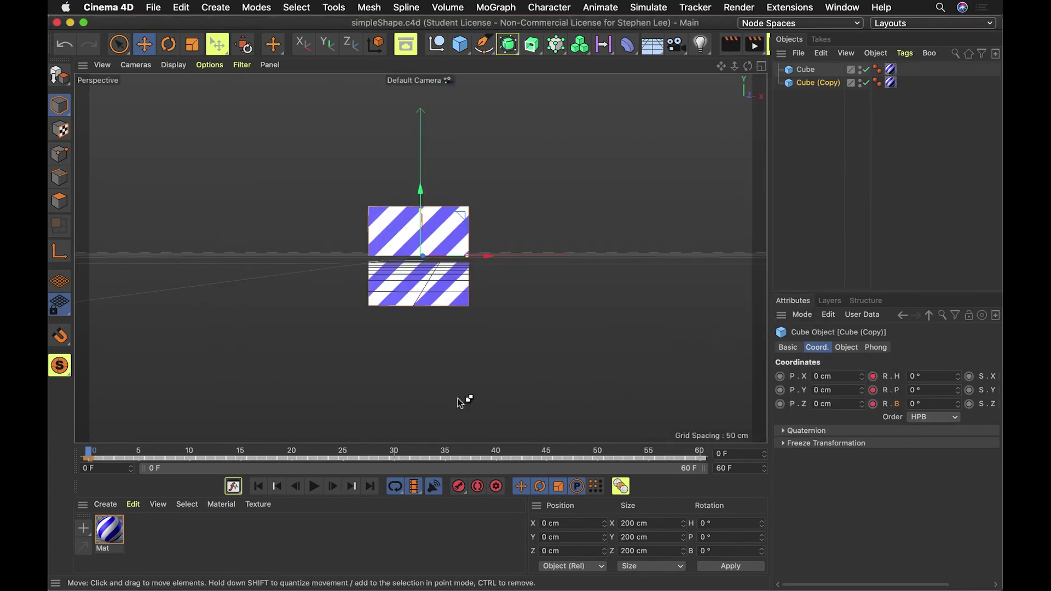
pyautogui.press('super+Tab')
pyautogui.press('super+shift+Tab')
pyautogui.press('super+Tab')
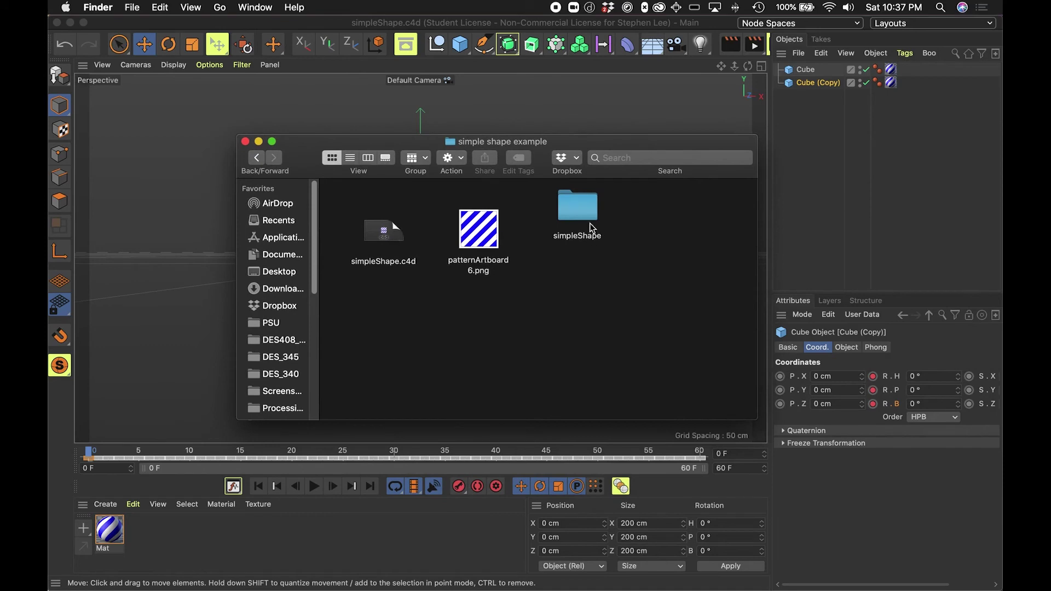
# Move patternArtboard 6.png into the simpleShape folder alongside the FBX.
pyautogui.click(582, 211)
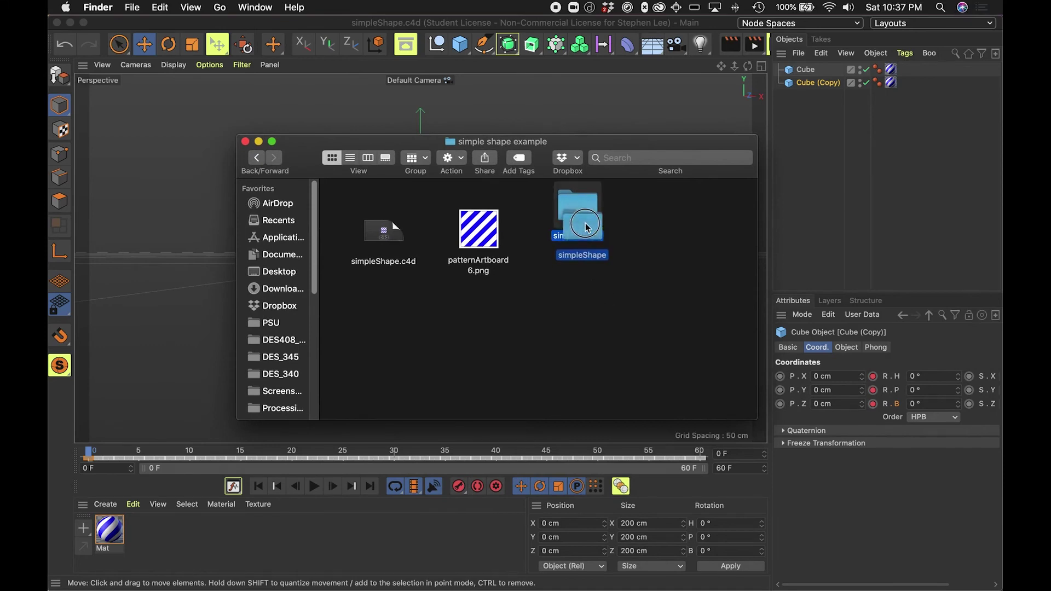
pyautogui.click(498, 239)
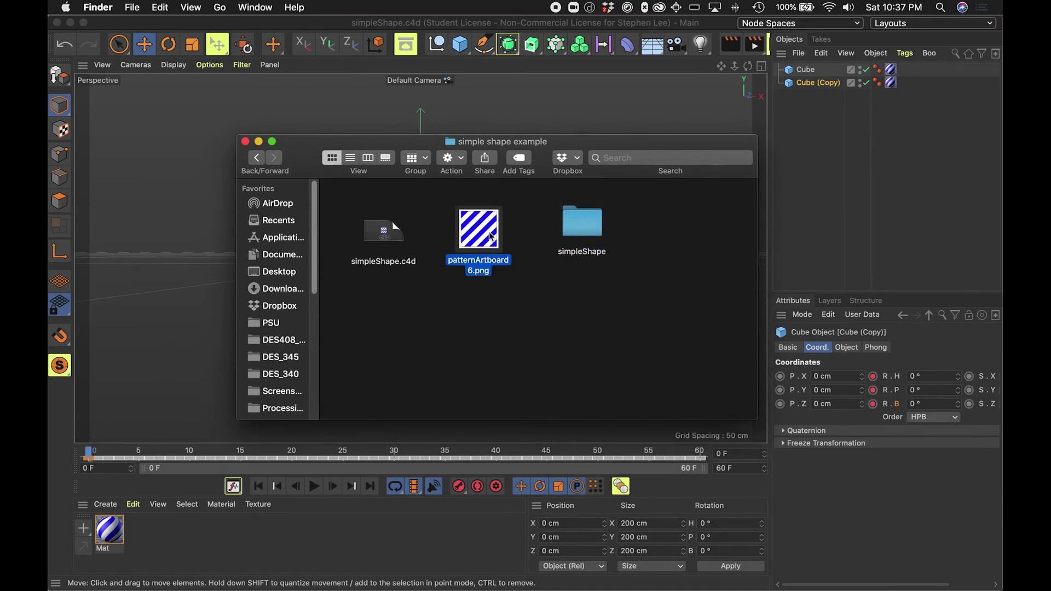
pyautogui.click(603, 221)
pyautogui.doubleClick(599, 222)
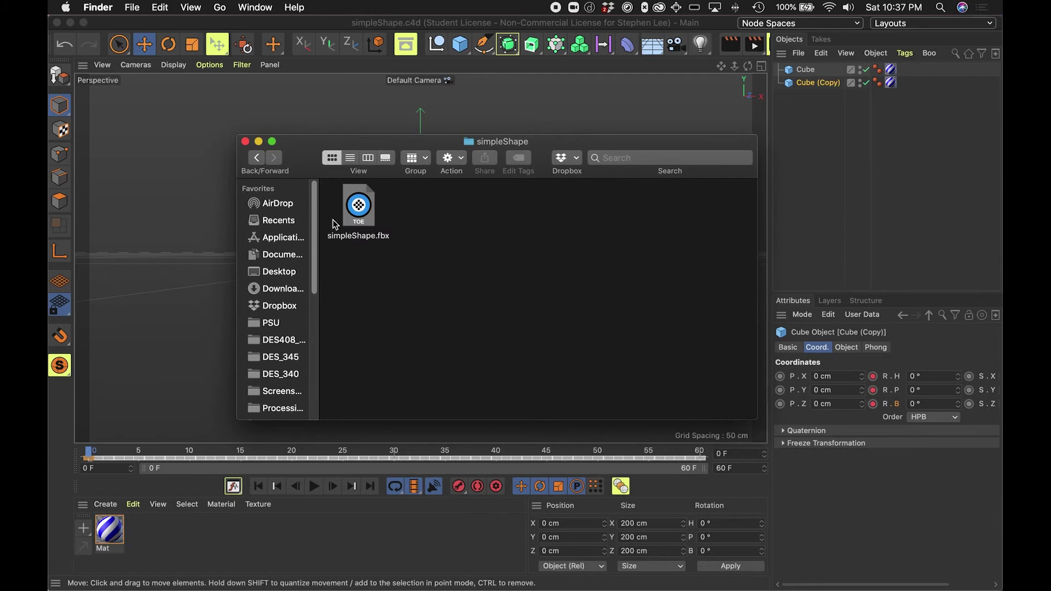
pyautogui.click(265, 160)
pyautogui.click(496, 251)
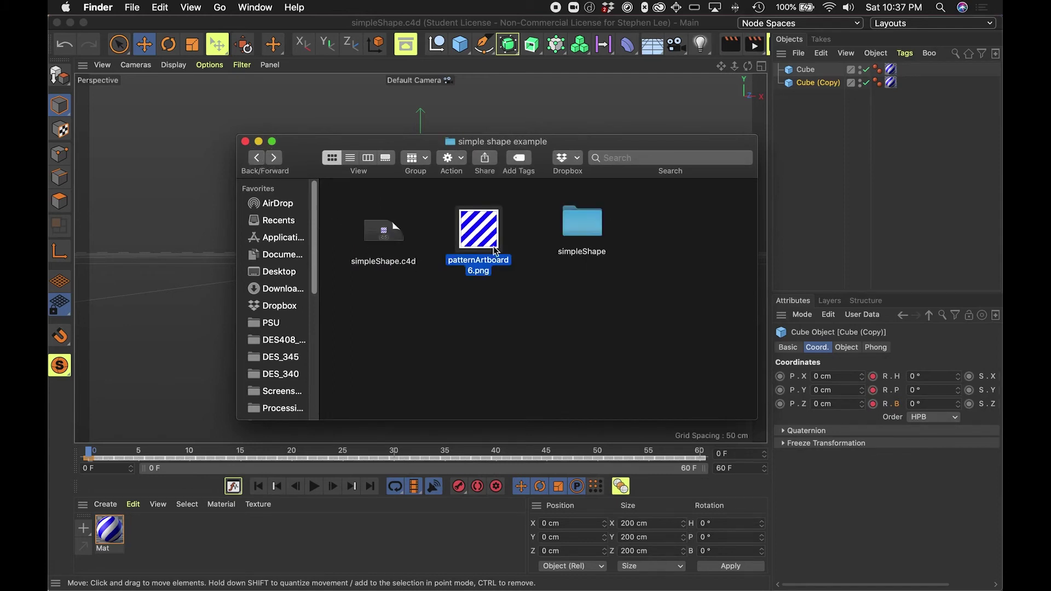
pyautogui.moveTo(507, 275); pyautogui.dragTo(398, 250)
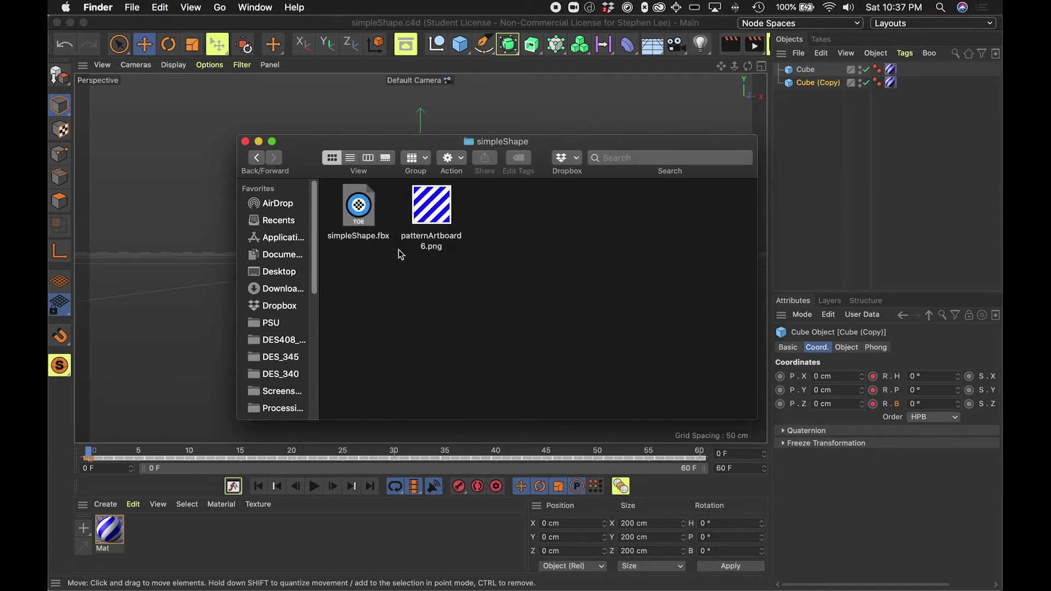
# Compress the simpleShape folder into simpleShape.zip.
pyautogui.click(257, 159)
pyautogui.click(570, 228)
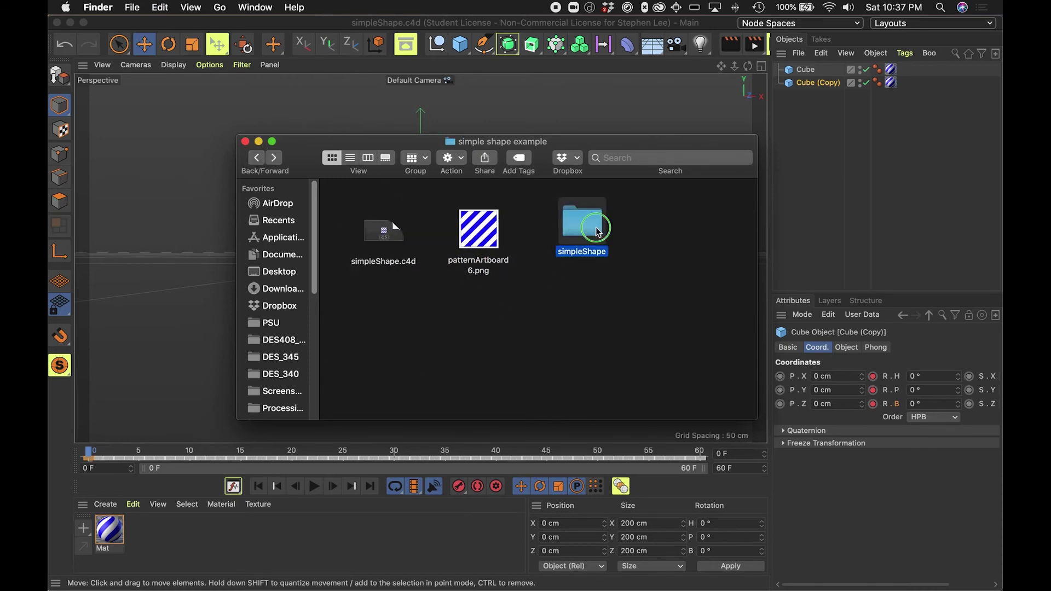
pyautogui.rightClick(597, 225)
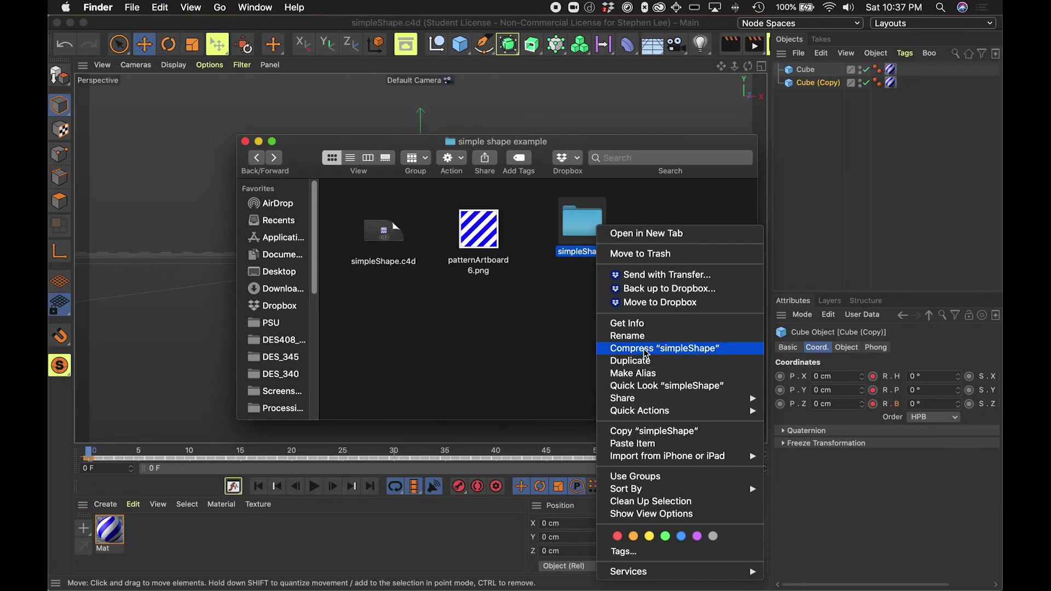
pyautogui.click(646, 349)
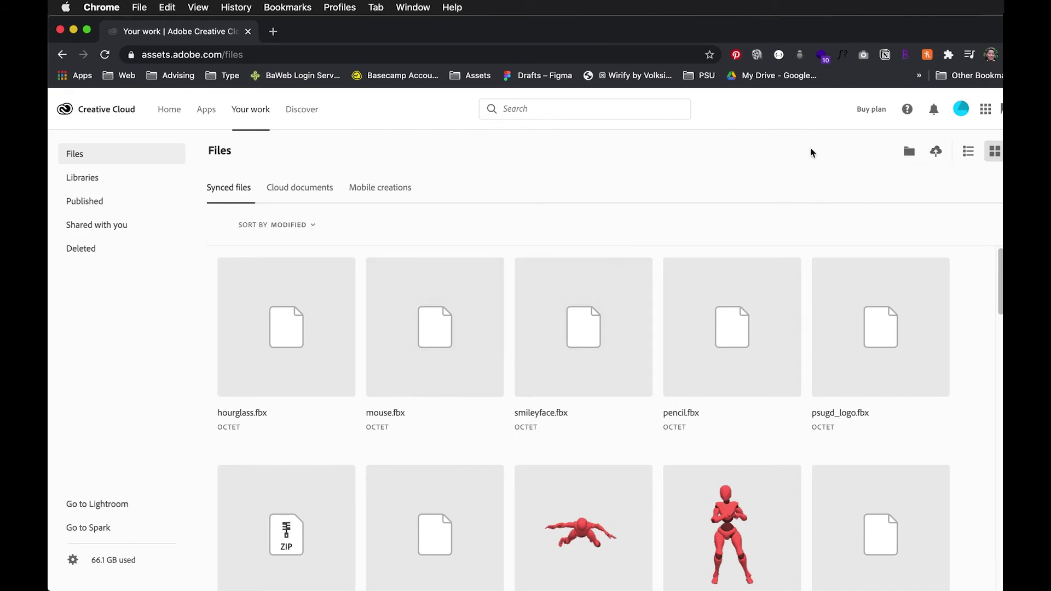
# Upload simpleShape.zip to Creative Cloud Files via Select files.
pyautogui.click(936, 151)
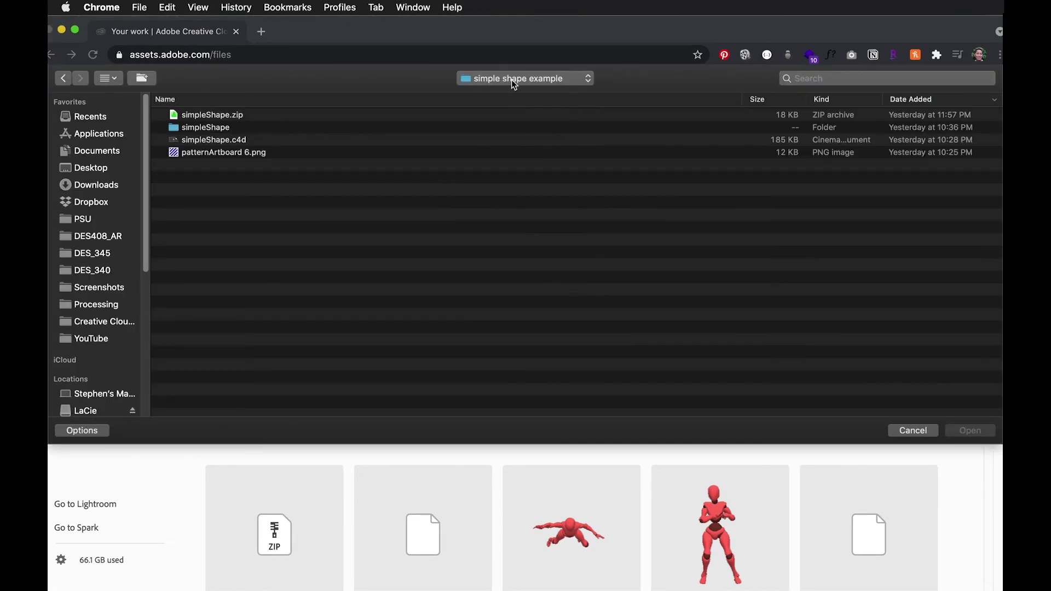
pyautogui.click(236, 119)
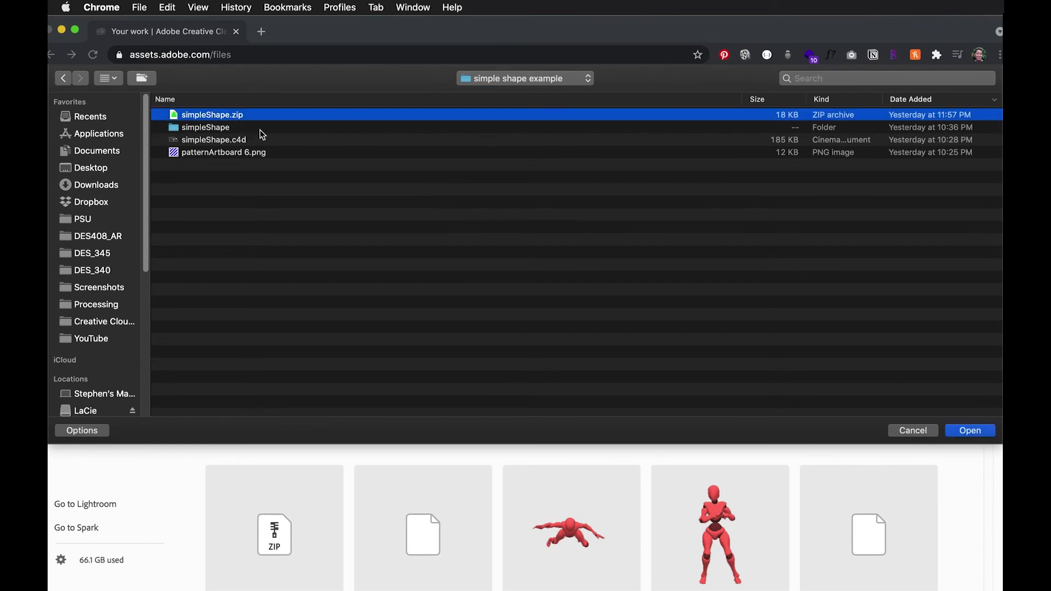
pyautogui.click(970, 431)
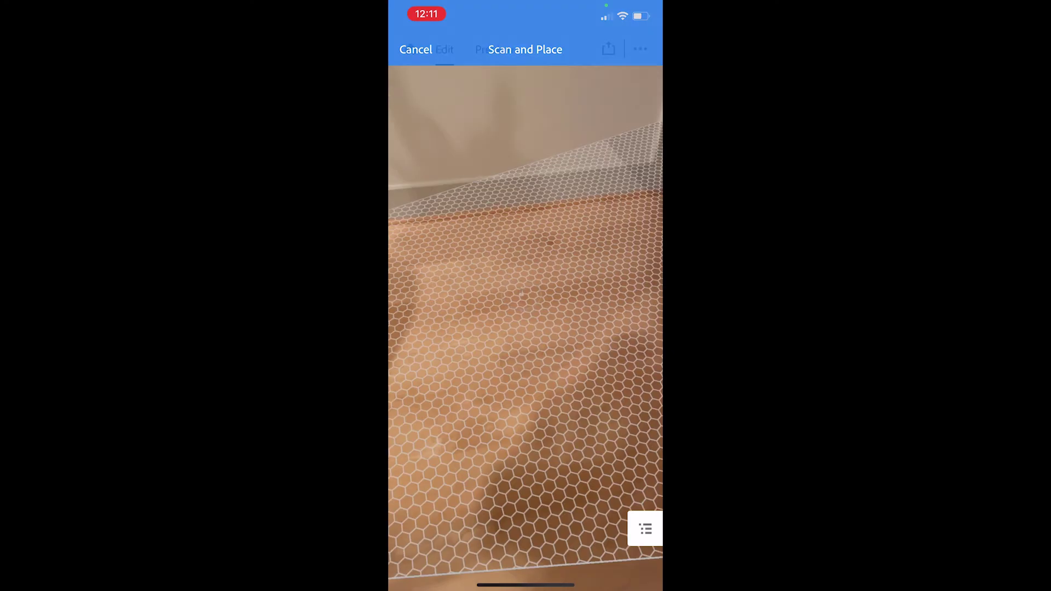
# Add simpleShape.zip from Creative Cloud and place the striped cube on the floor.
pyautogui.click(427, 528)
pyautogui.click(462, 475)
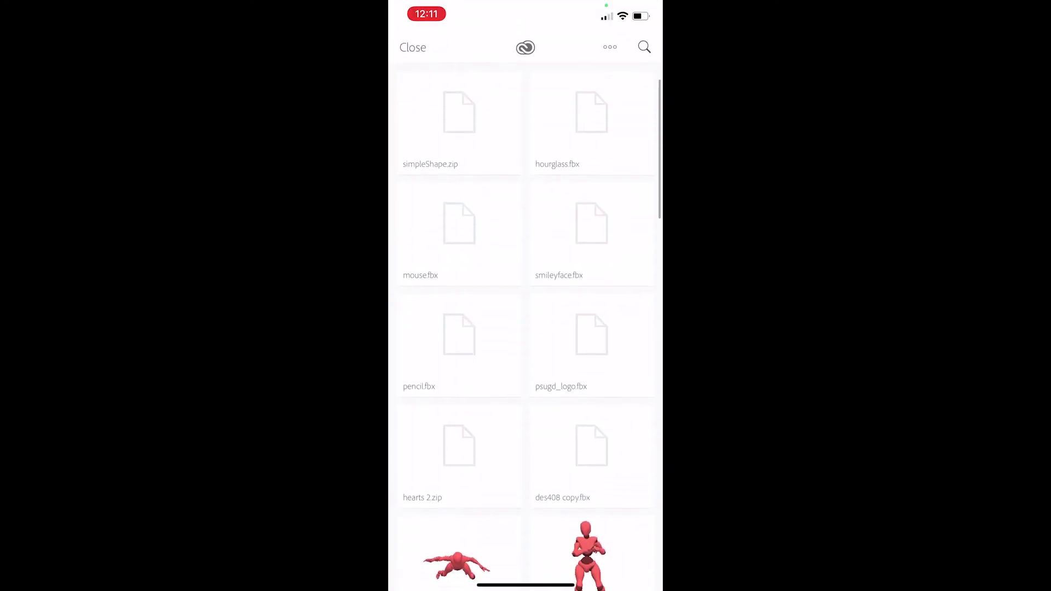
pyautogui.click(459, 123)
pyautogui.click(596, 545)
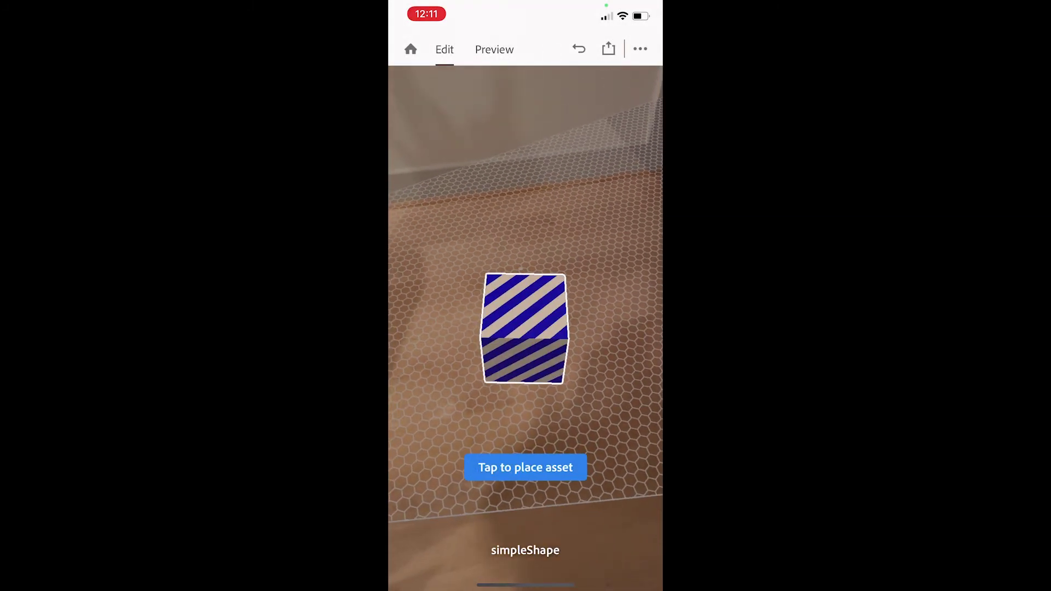
pyautogui.click(524, 328)
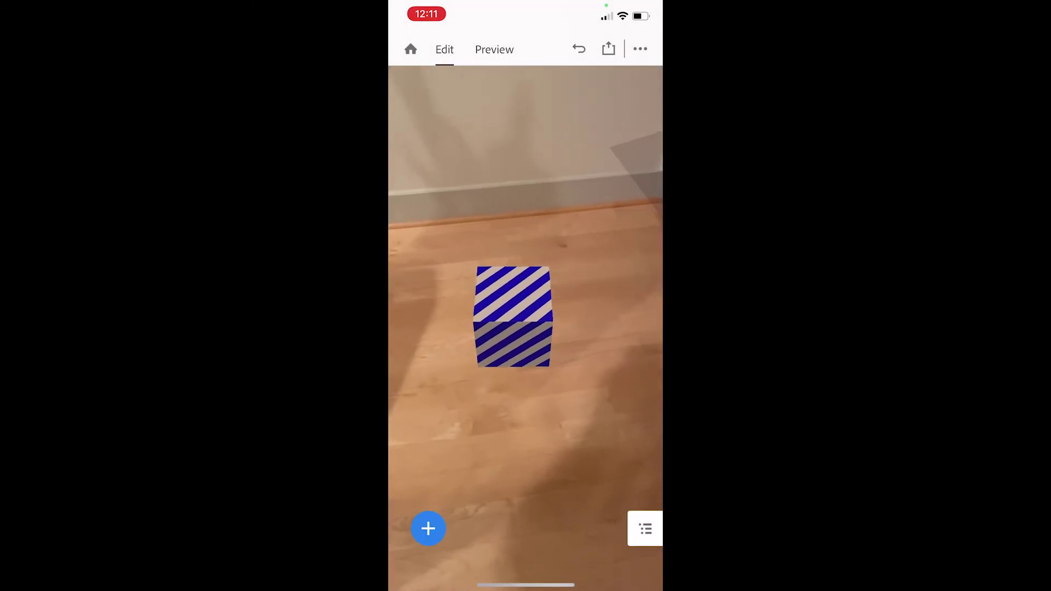
# Select the cube and give it a Start trigger in Behaviors.
pyautogui.click(513, 317)
pyautogui.click(646, 482)
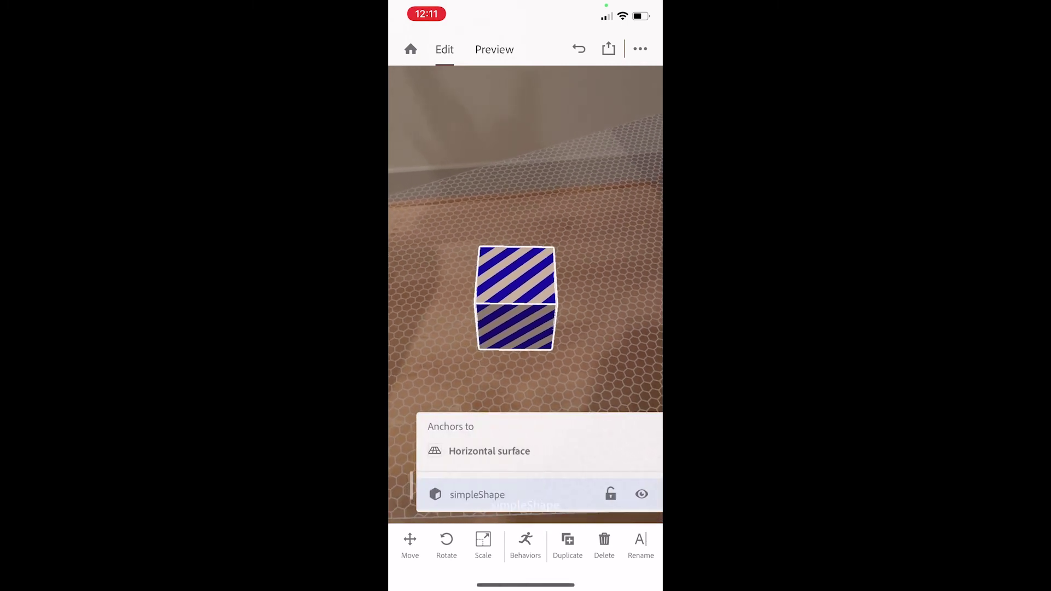
pyautogui.click(525, 545)
pyautogui.click(432, 402)
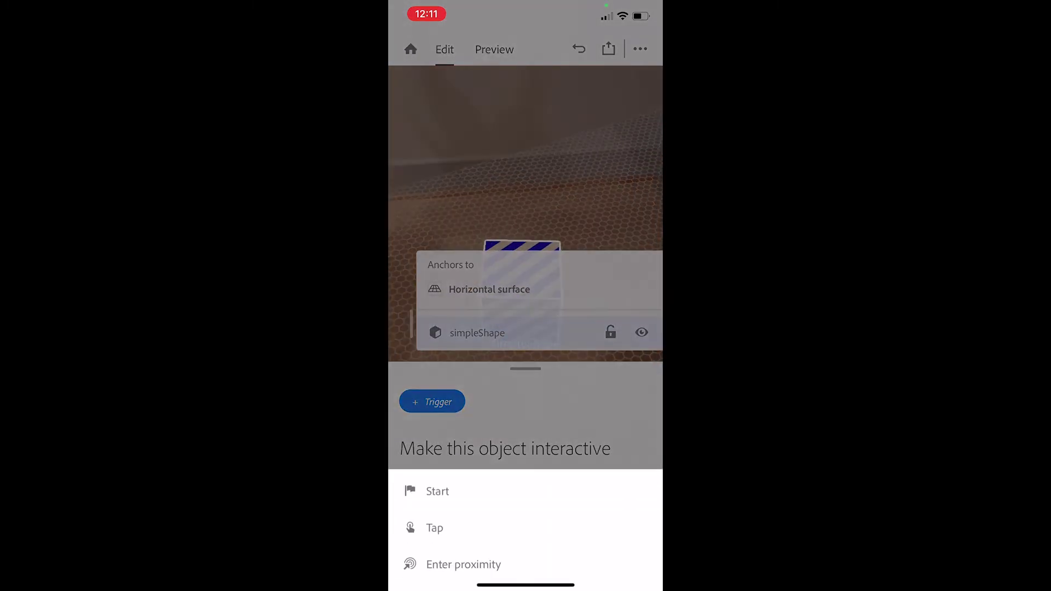
pyautogui.click(438, 475)
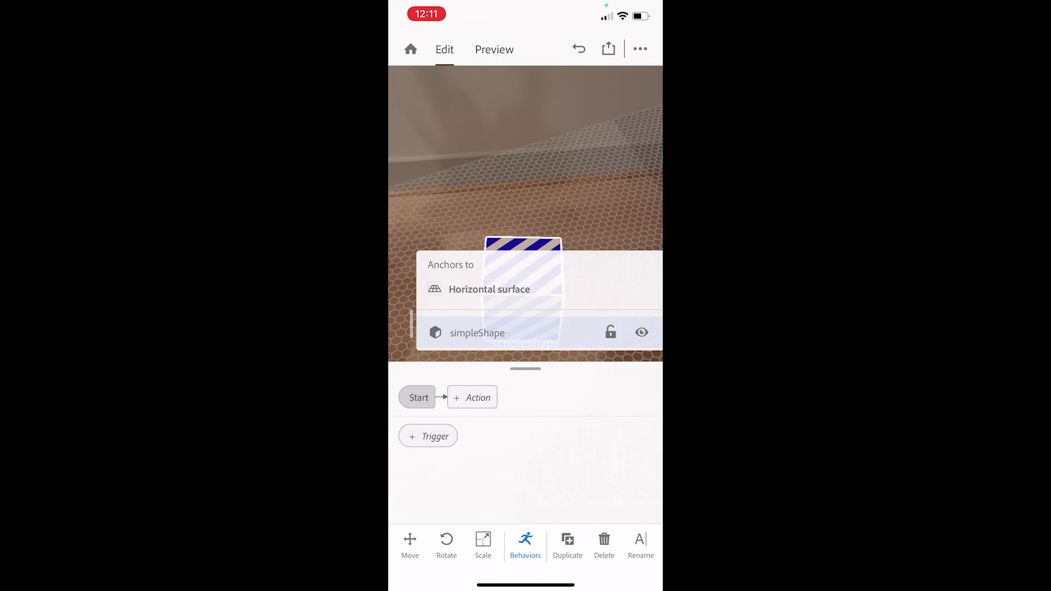
# Add a Play animation action for CINEMA_4D_Main at 0.5x speed and confirm it.
pyautogui.click(472, 397)
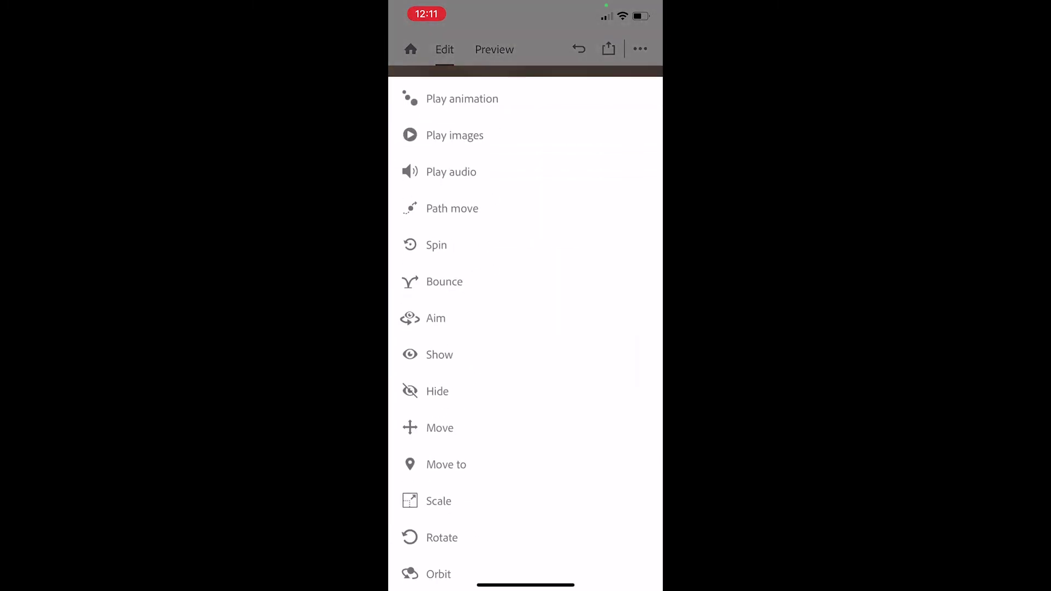
pyautogui.click(462, 99)
pyautogui.scroll(-2, 525, 455)
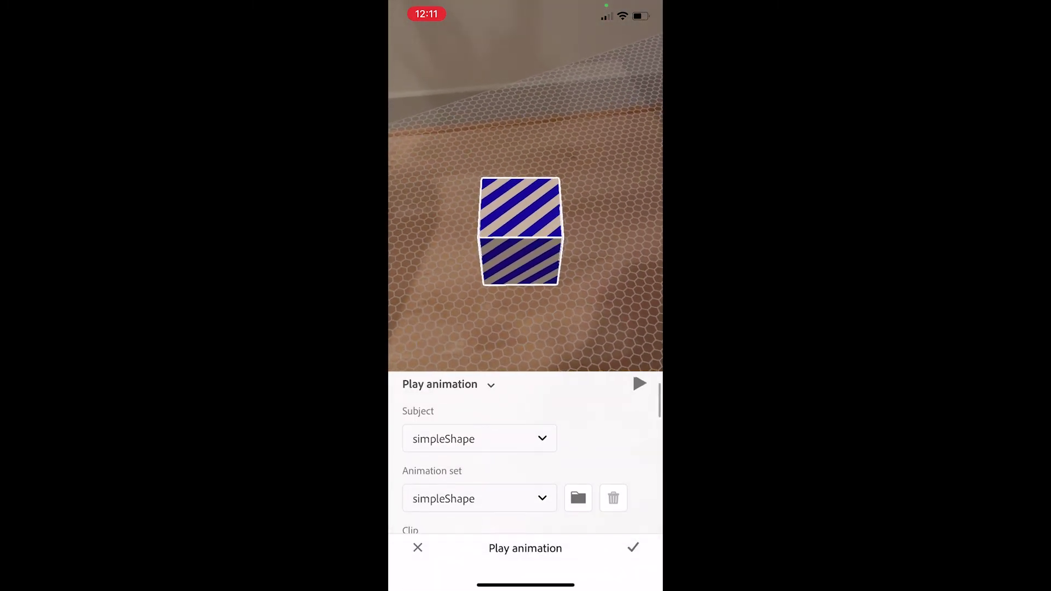
pyautogui.scroll(3, 525, 455)
pyautogui.scroll(-2, 526, 455)
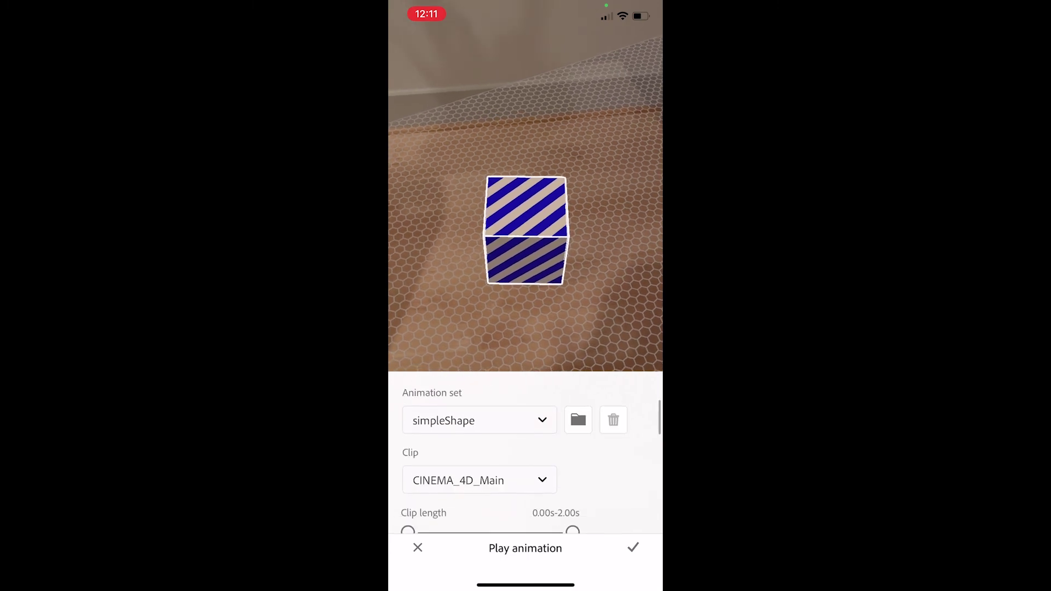
pyautogui.scroll(2, 525, 455)
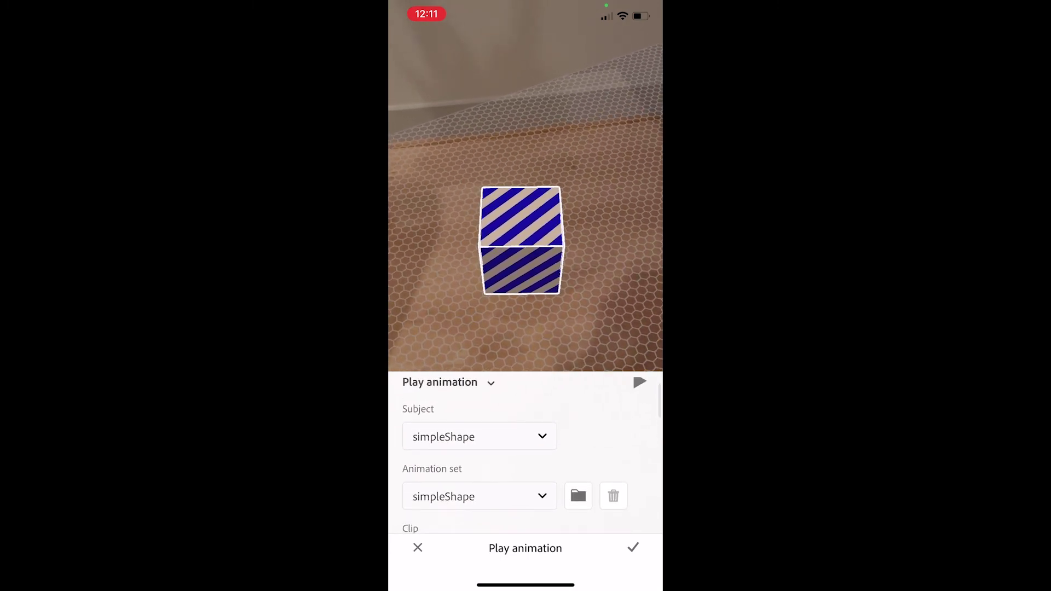
pyautogui.click(640, 382)
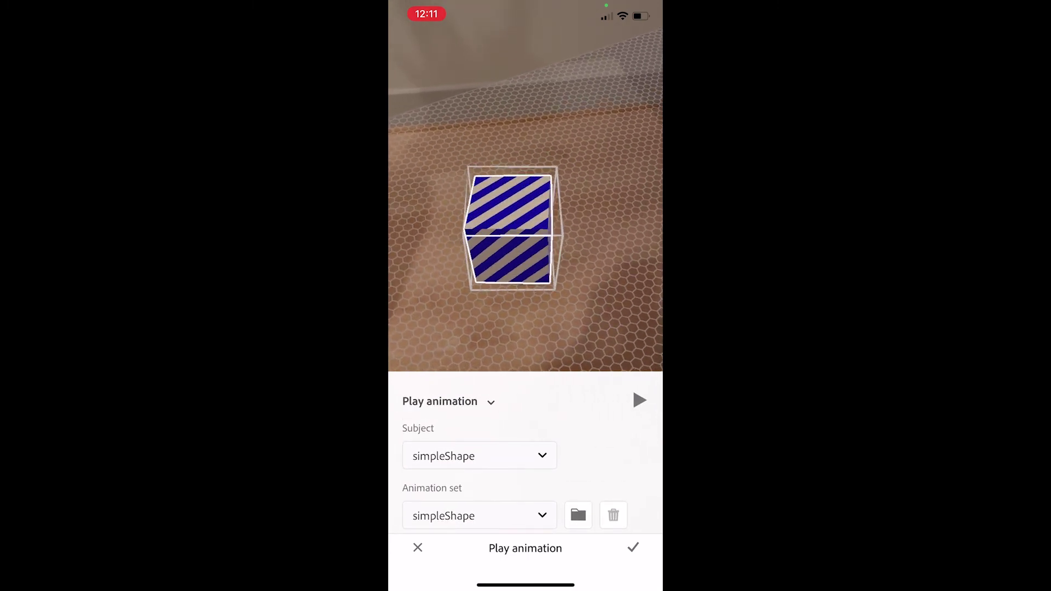
pyautogui.scroll(-3, 526, 454)
pyautogui.scroll(-1, 526, 454)
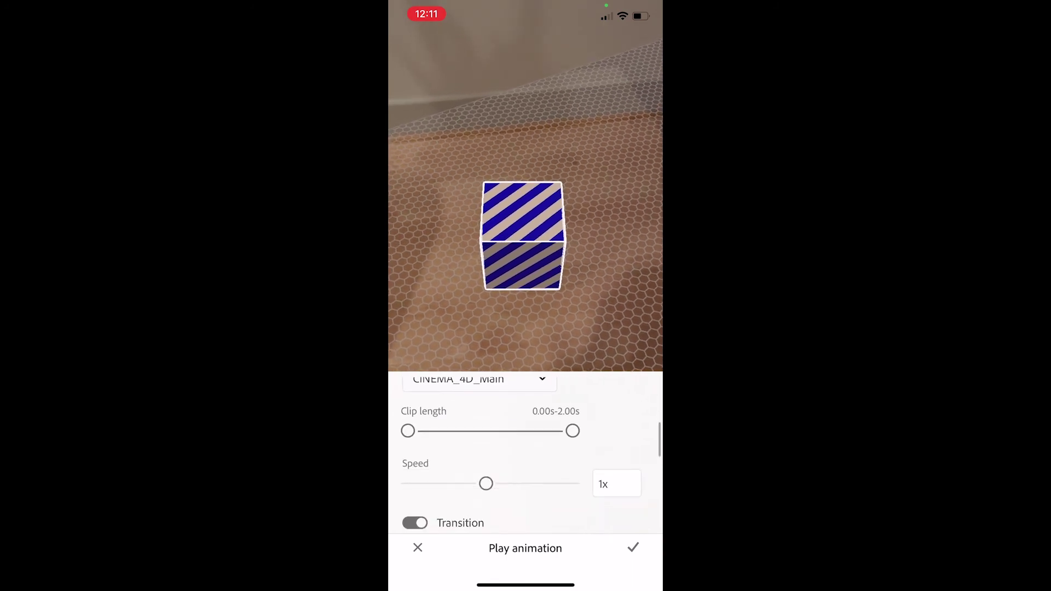
pyautogui.moveTo(487, 483); pyautogui.dragTo(445, 483)
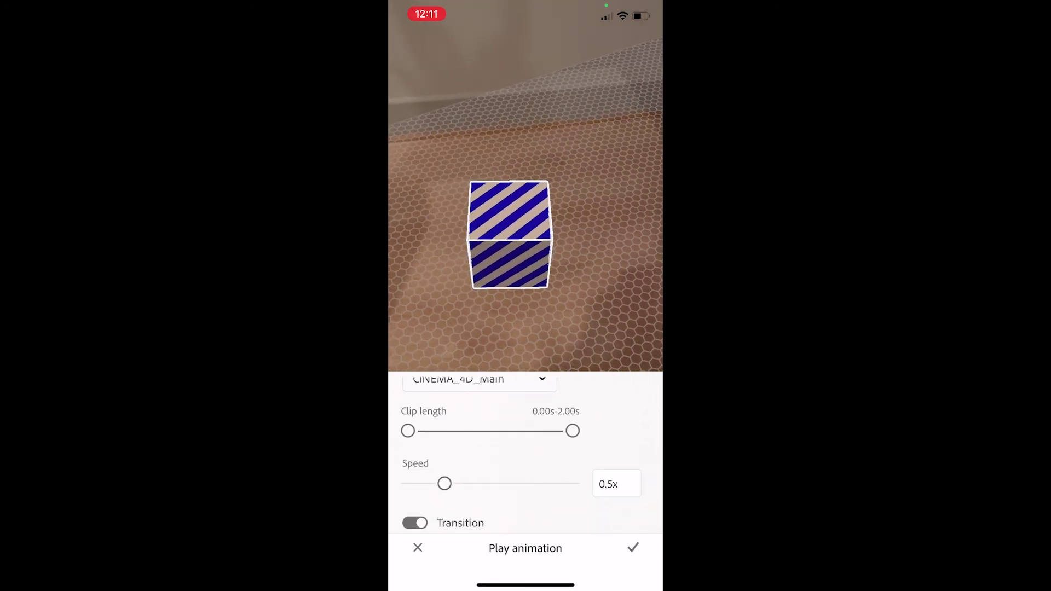
pyautogui.click(634, 548)
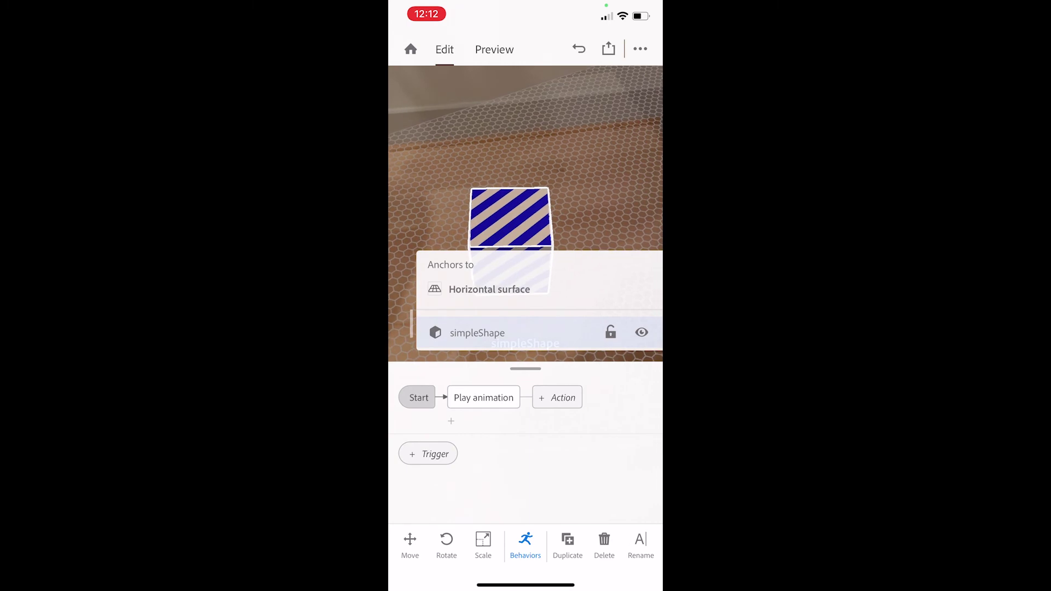
pyautogui.click(410, 545)
# Raise the cube 19.3 cm above the floor and switch to the live AR preview.
pyautogui.moveTo(491, 483); pyautogui.dragTo(536, 483)
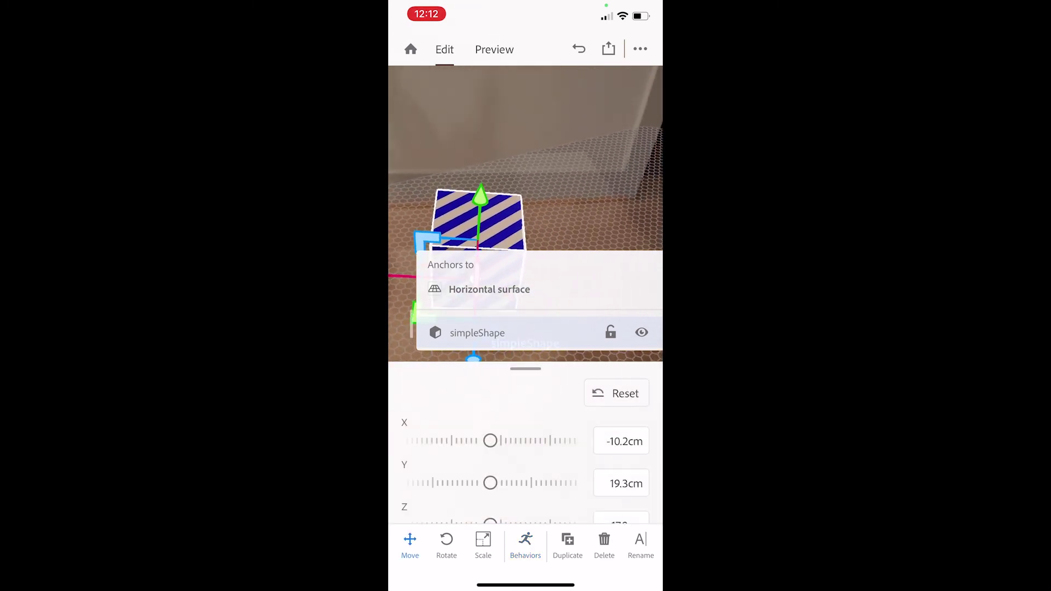
pyautogui.click(495, 49)
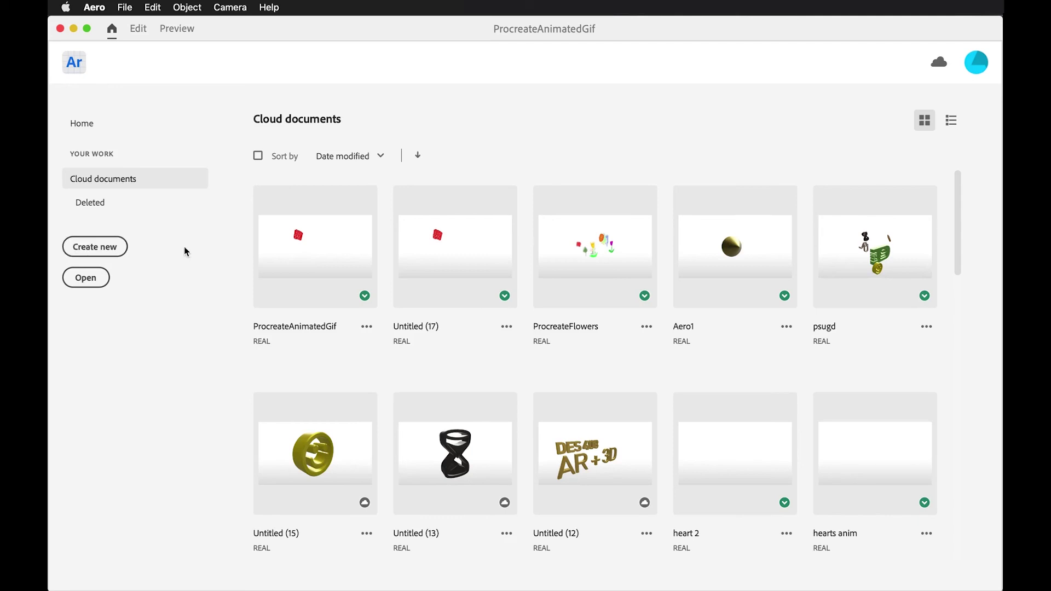
# Create a new project named 'SimpleShape'.
pyautogui.click(101, 247)
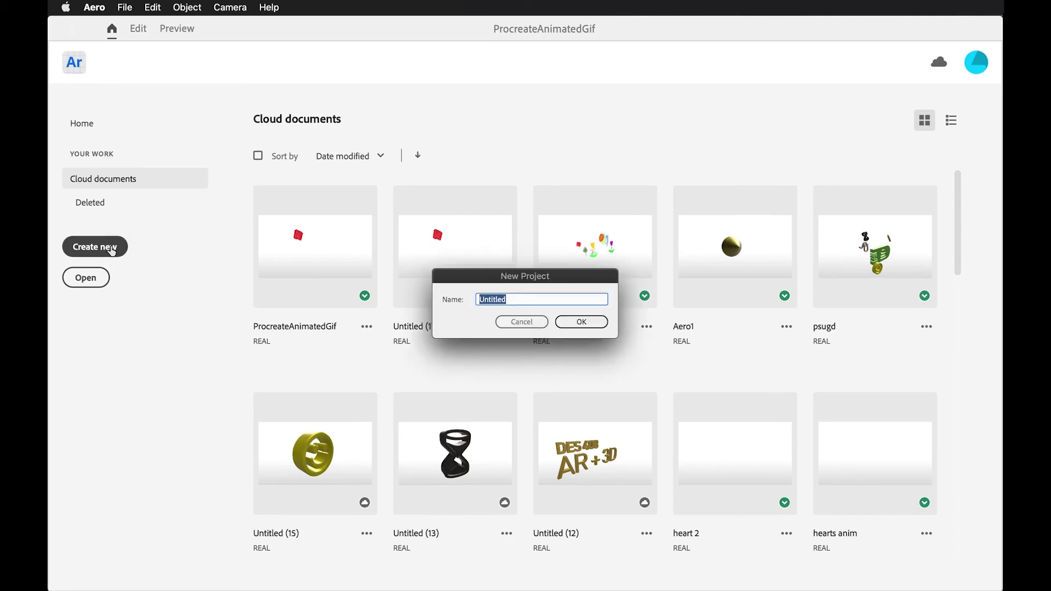
pyautogui.write('Sl')
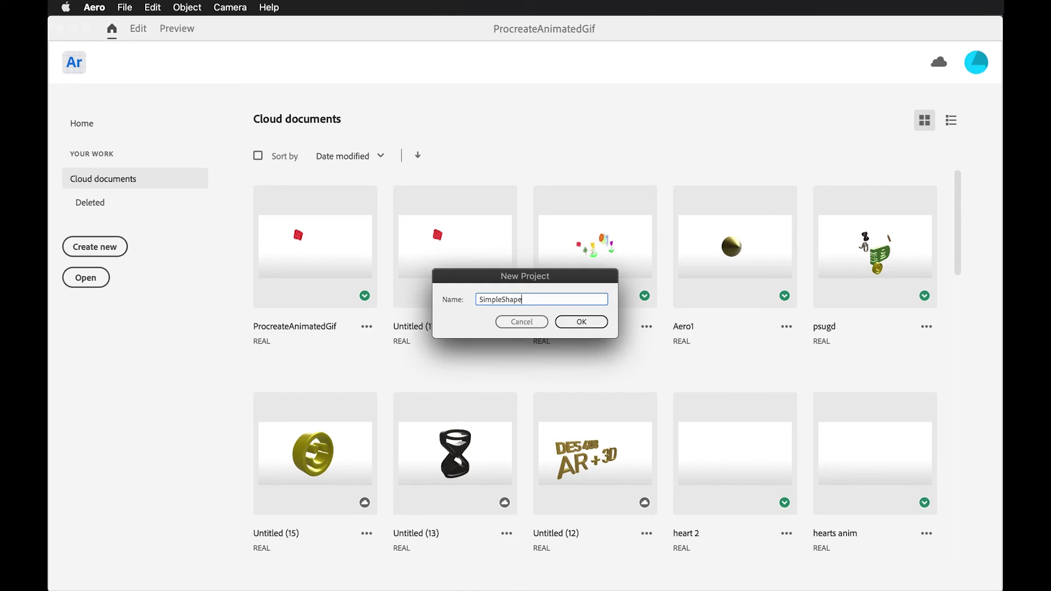
pyautogui.write('mpleShape')
pyautogui.press('Return')
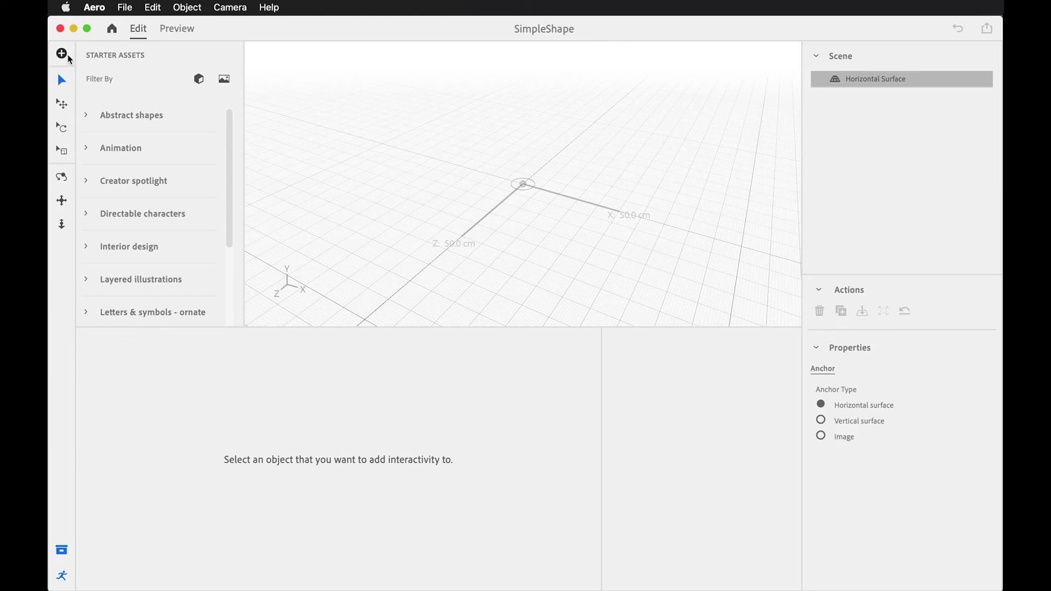
# Try importing simpleShape.zip from the simple shape example folder and dismiss the import error.
pyautogui.click(62, 54)
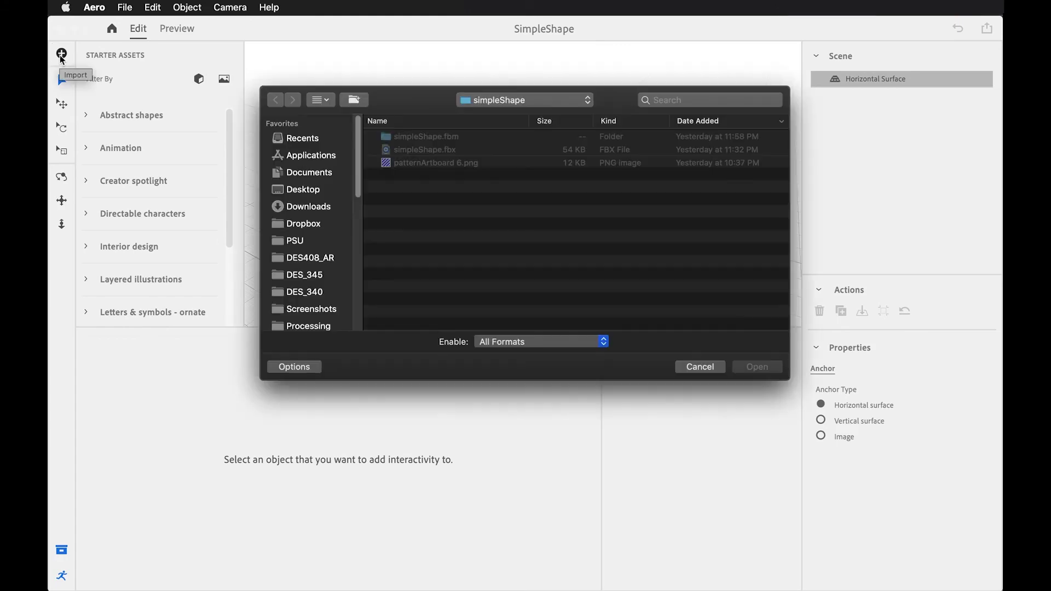
pyautogui.click(489, 104)
pyautogui.click(493, 113)
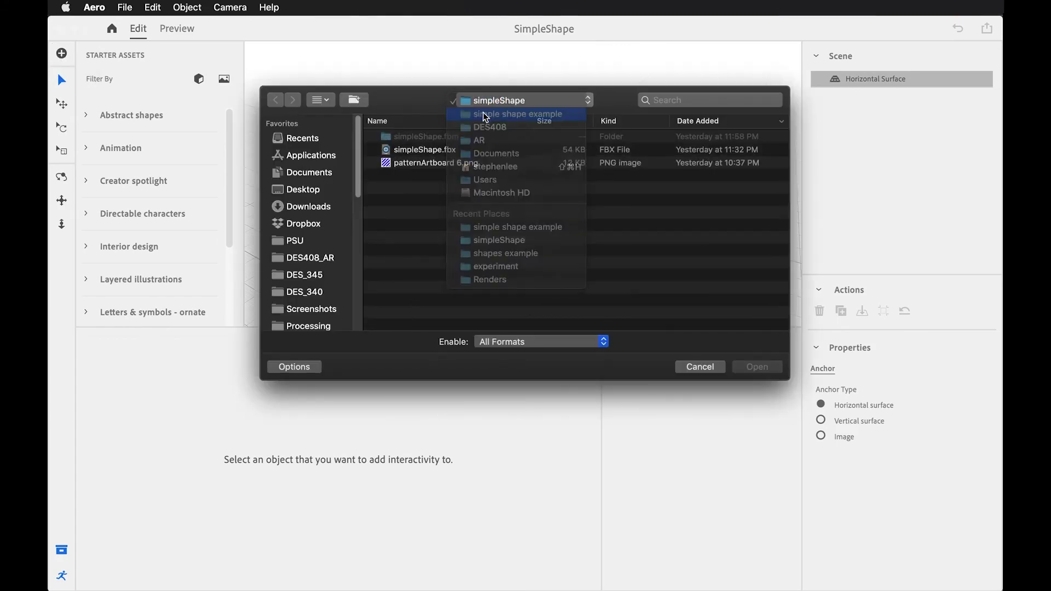
pyautogui.click(425, 137)
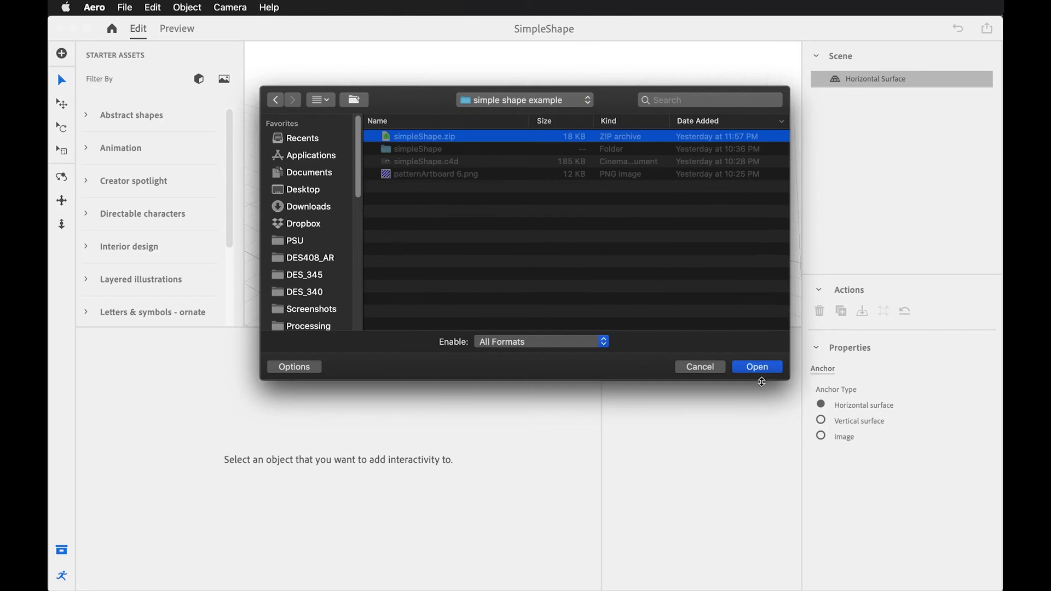
pyautogui.click(762, 368)
pyautogui.click(764, 370)
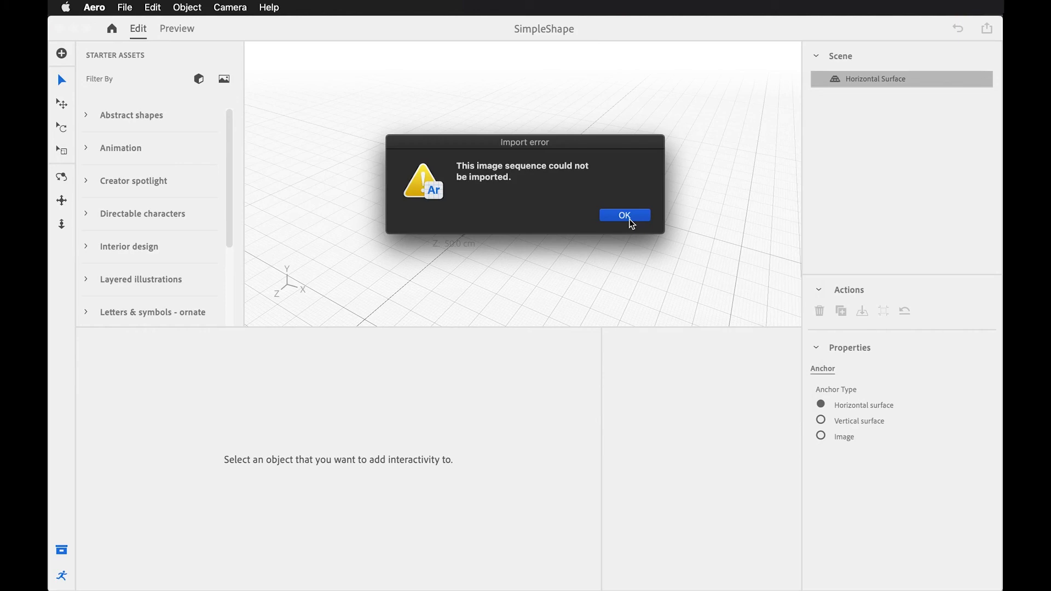
pyautogui.click(632, 222)
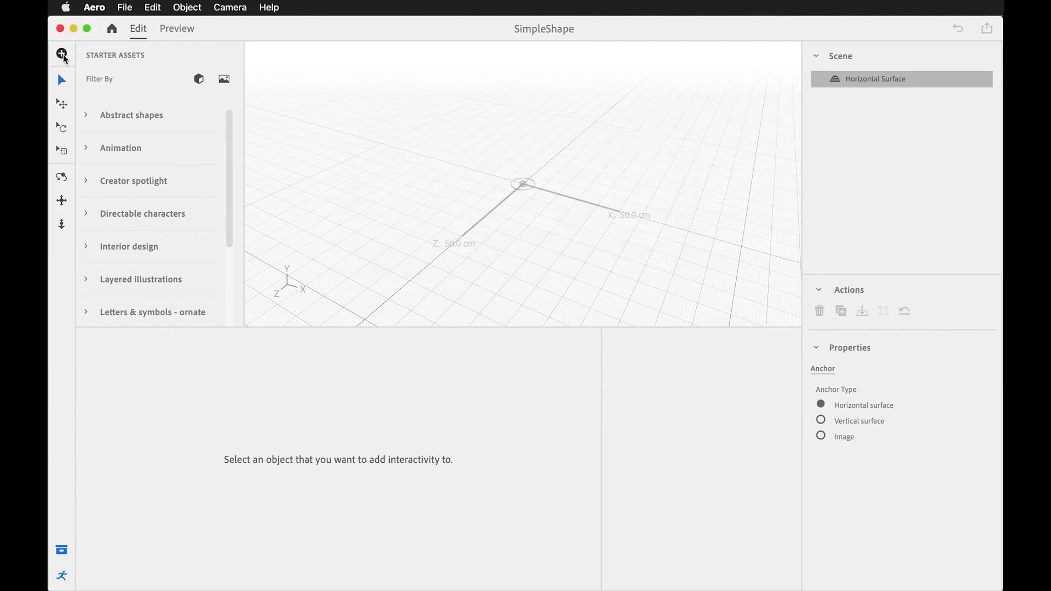
pyautogui.click(62, 54)
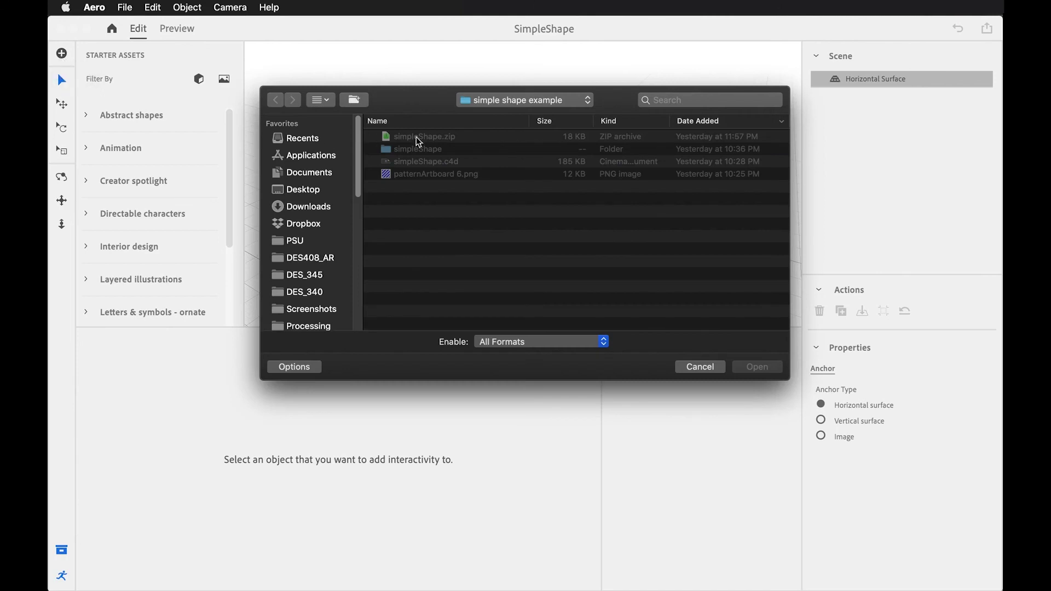
# Import simpleShape.fbx from the simpleShape folder into the scene.
pyautogui.doubleClick(436, 150)
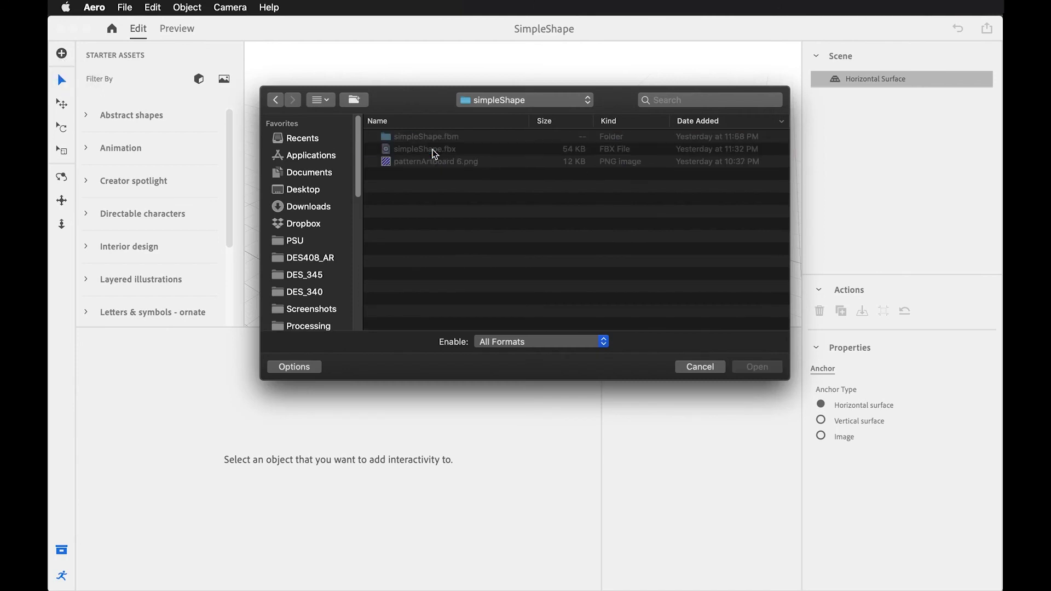
pyautogui.click(410, 149)
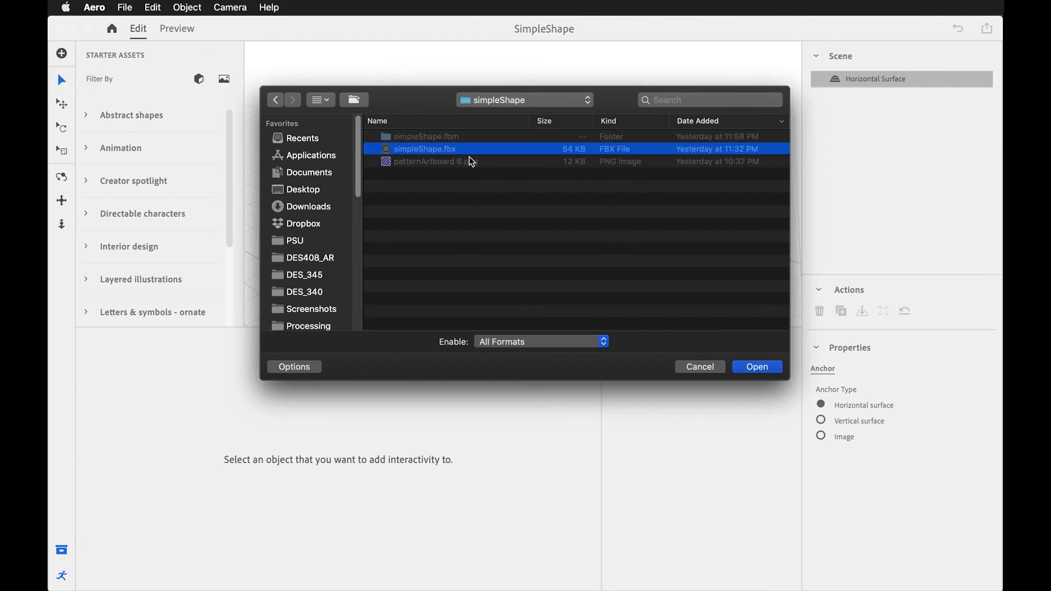
pyautogui.click(763, 368)
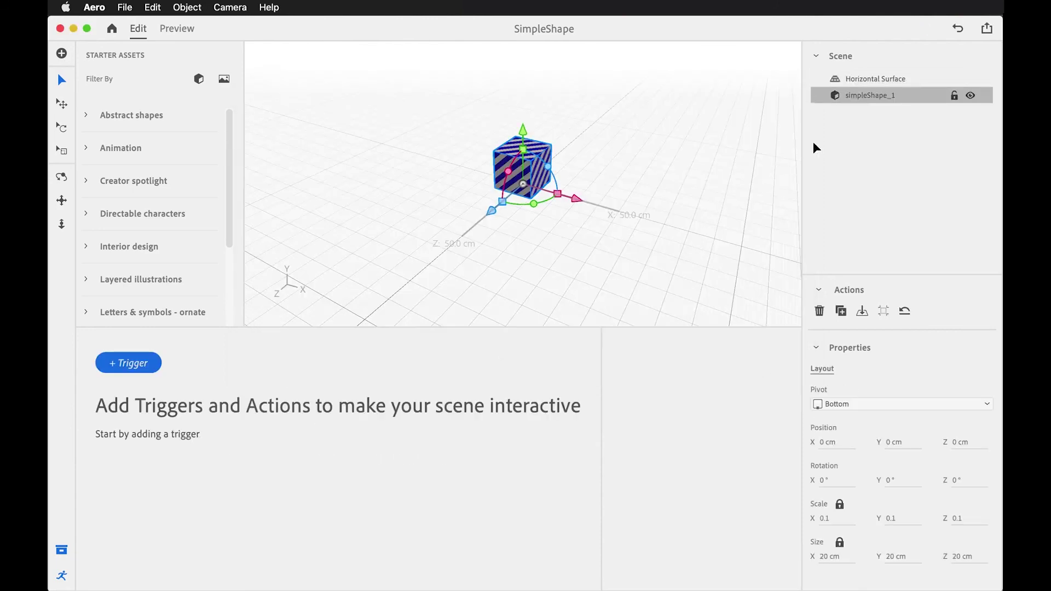
# Scale the simpleShape_1 cube up to 0.2, 45.2 cm per side.
pyautogui.click(888, 136)
pyautogui.click(864, 101)
pyautogui.press('r')
pyautogui.moveTo(574, 198); pyautogui.dragTo(668, 224)
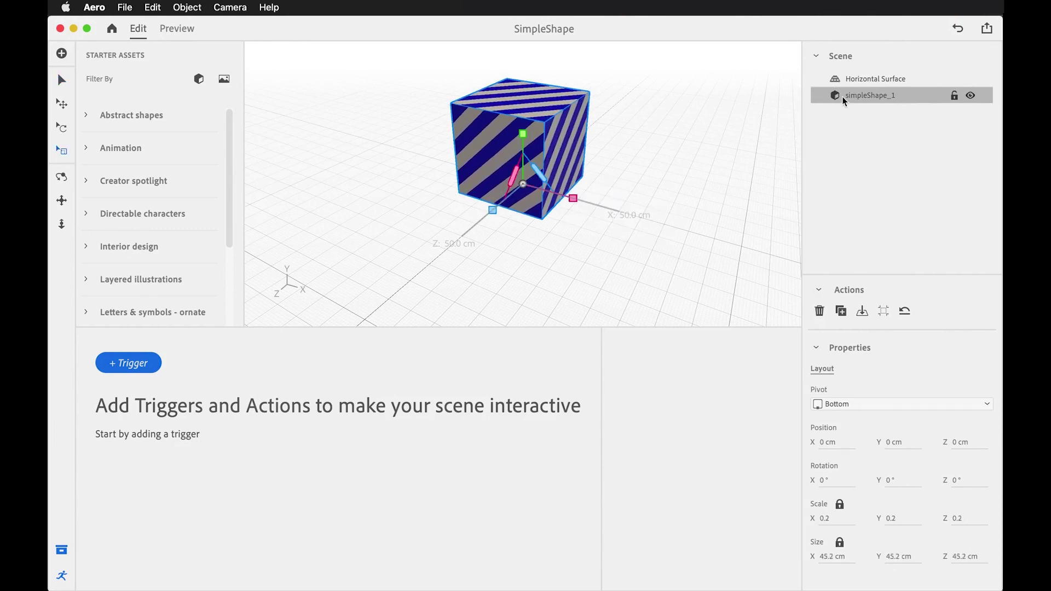
pyautogui.click(60, 576)
# Add a Start trigger with a Play animation action using the simpleShape_1 animation set.
pyautogui.click(60, 577)
pyautogui.click(125, 363)
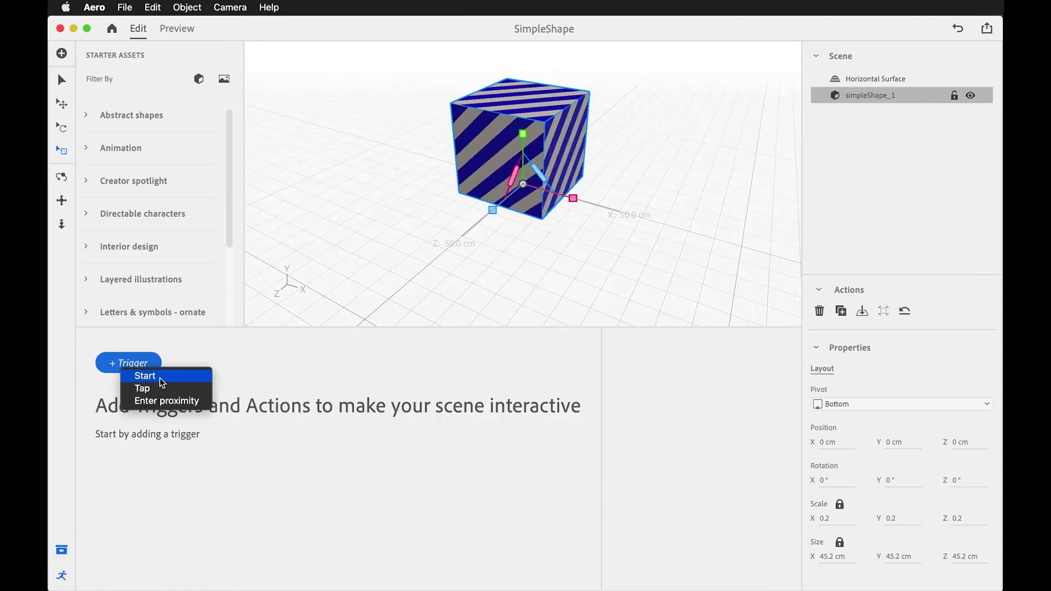
pyautogui.click(160, 378)
pyautogui.click(171, 369)
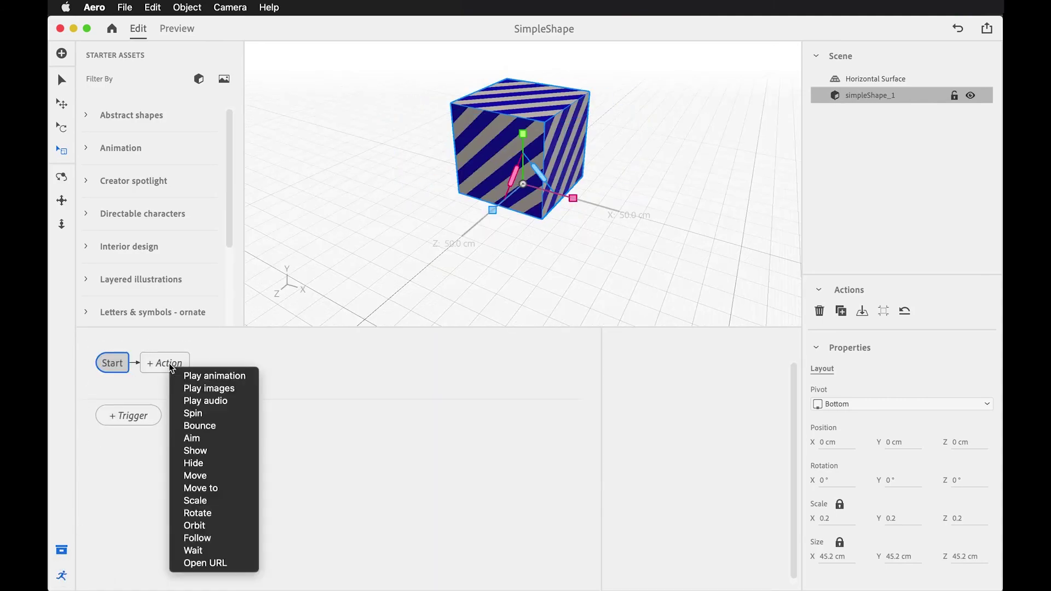
pyautogui.click(229, 378)
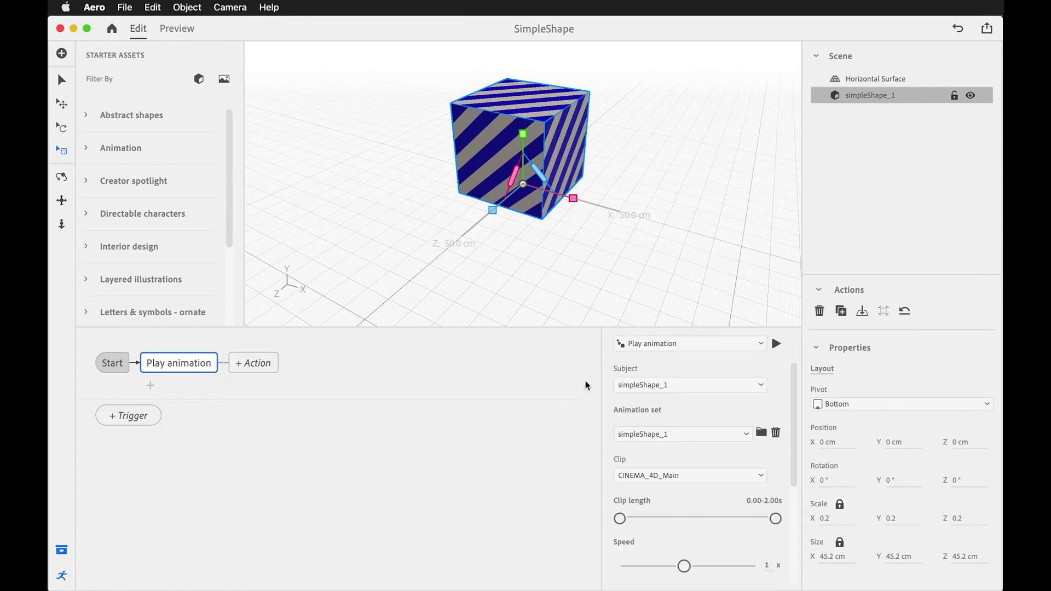
pyautogui.click(714, 440)
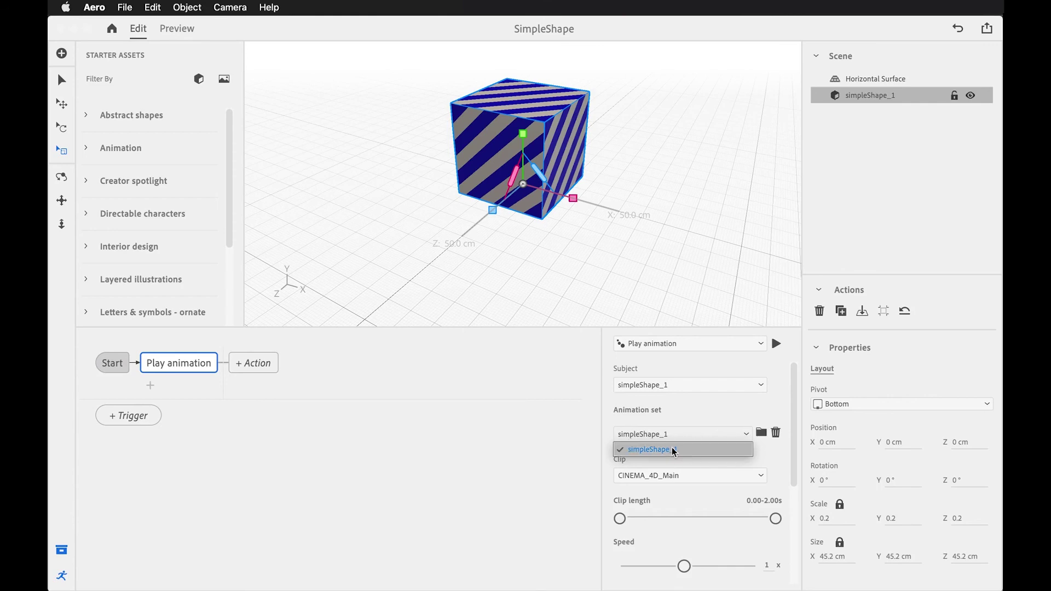
pyautogui.click(708, 421)
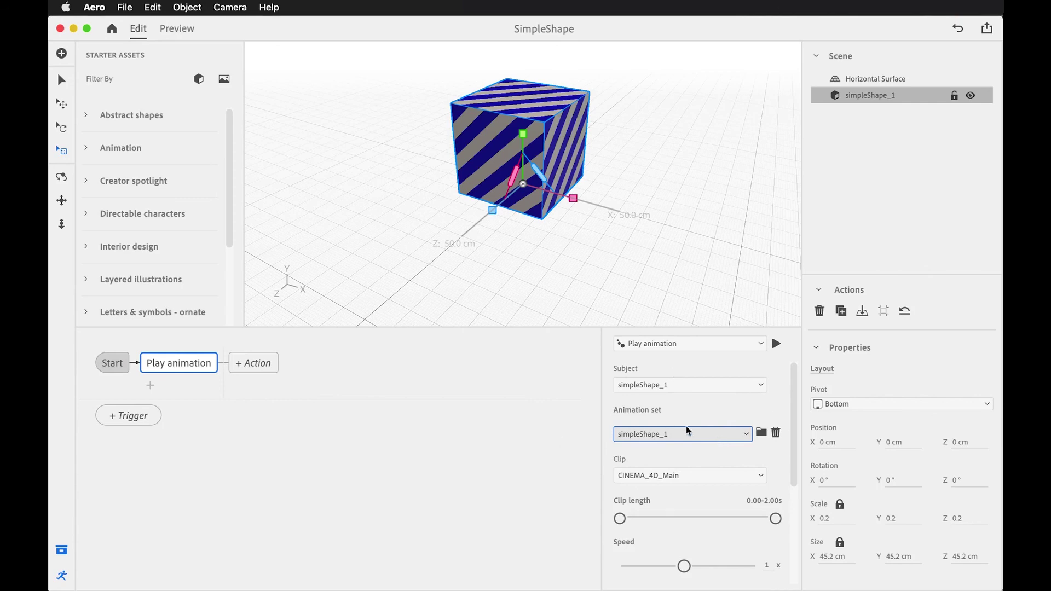
# Slow the animation to 0.4x speed and set it to loop infinitely.
pyautogui.click(777, 343)
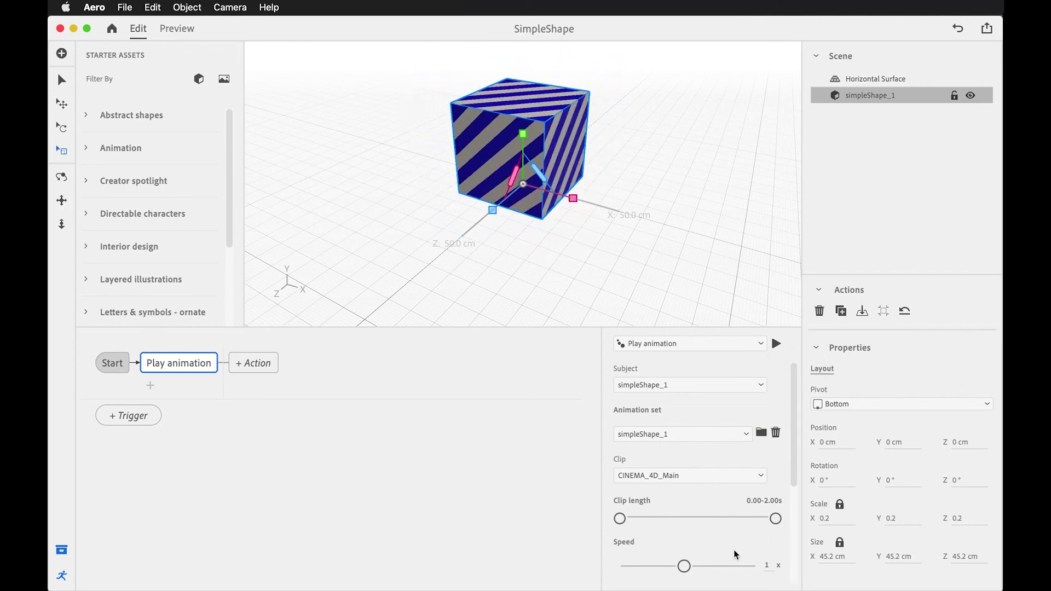
pyautogui.moveTo(684, 567); pyautogui.dragTo(662, 567)
pyautogui.click(775, 343)
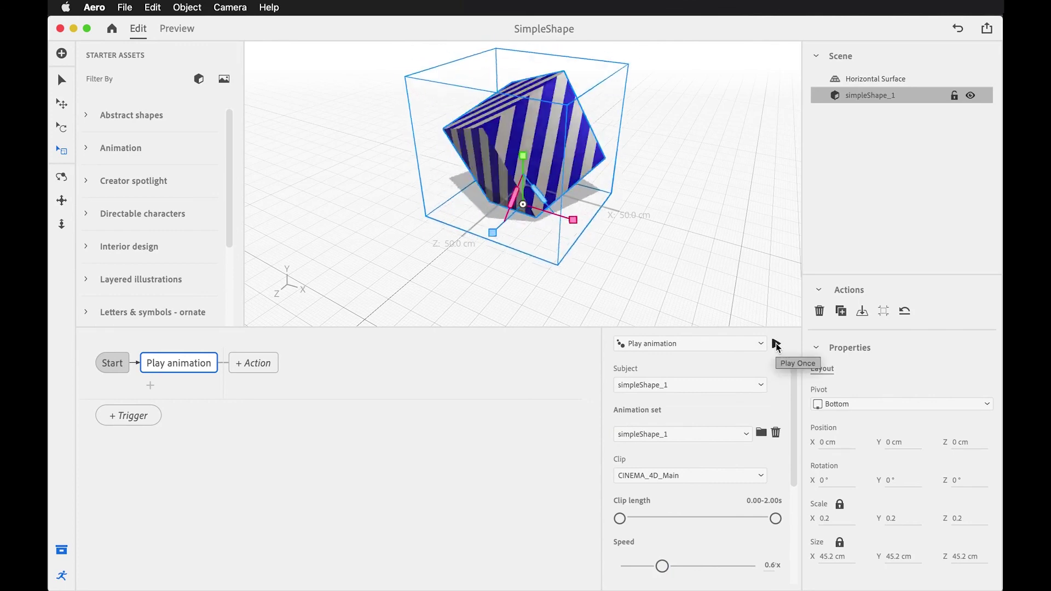
pyautogui.moveTo(662, 566); pyautogui.dragTo(643, 566)
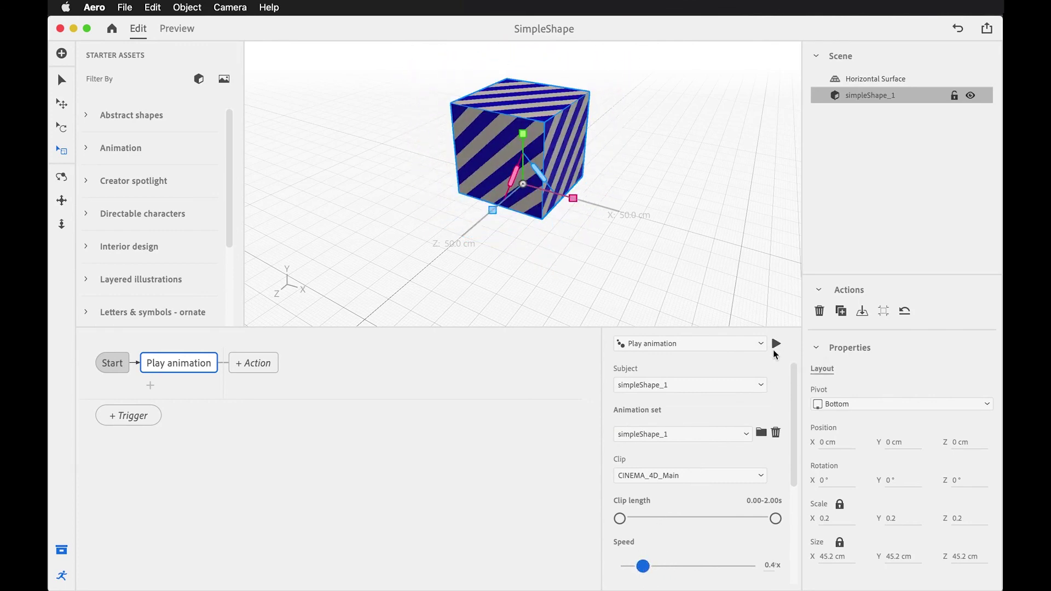
pyautogui.click(776, 344)
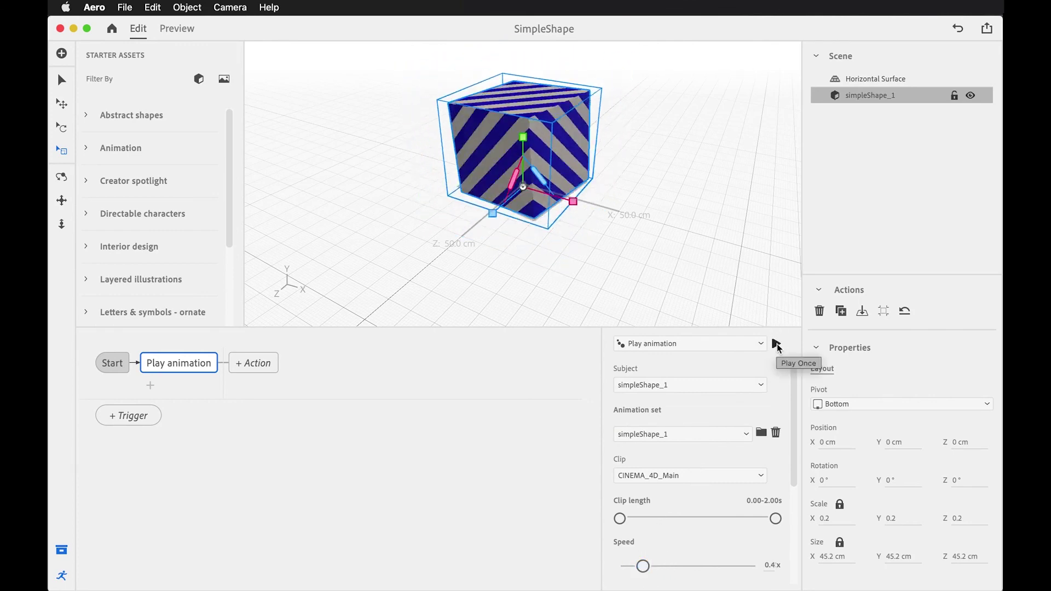
pyautogui.moveTo(794, 402); pyautogui.dragTo(791, 523)
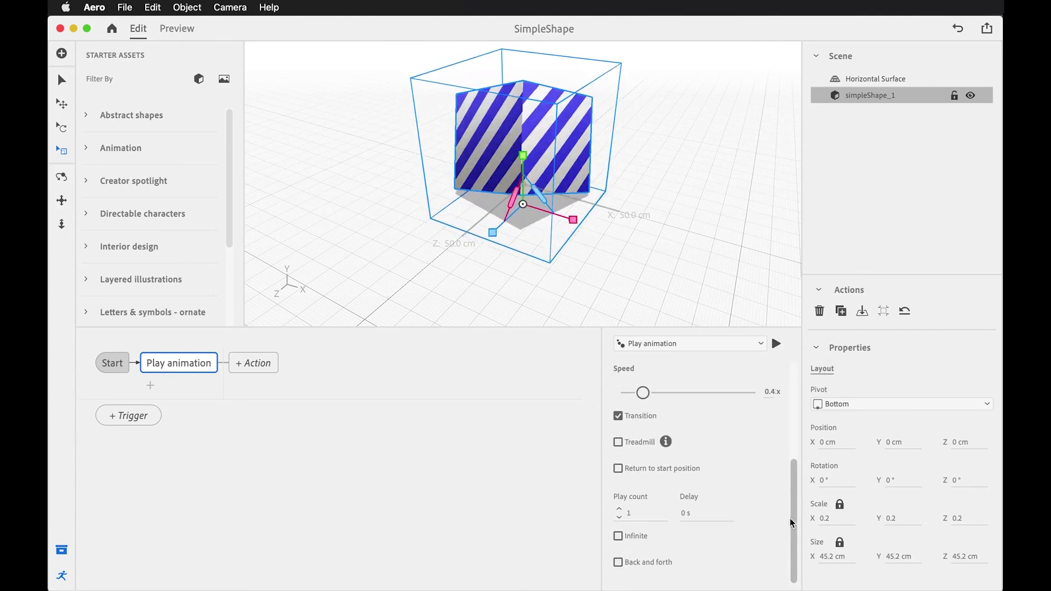
pyautogui.click(618, 537)
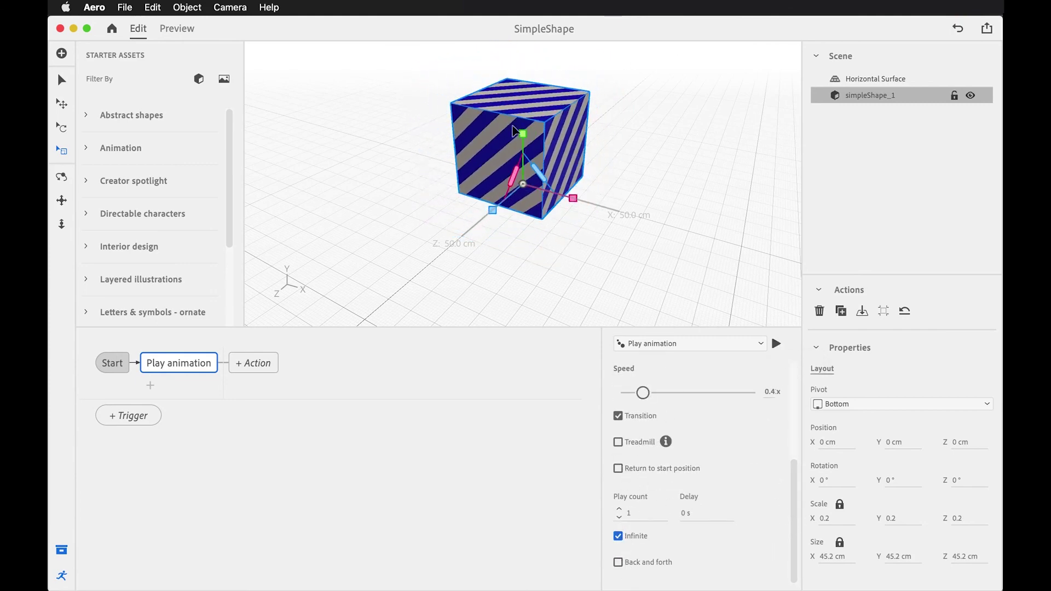
# Preview the SimpleShape scene and orbit around the tumbling striped cube.
pyautogui.click(186, 30)
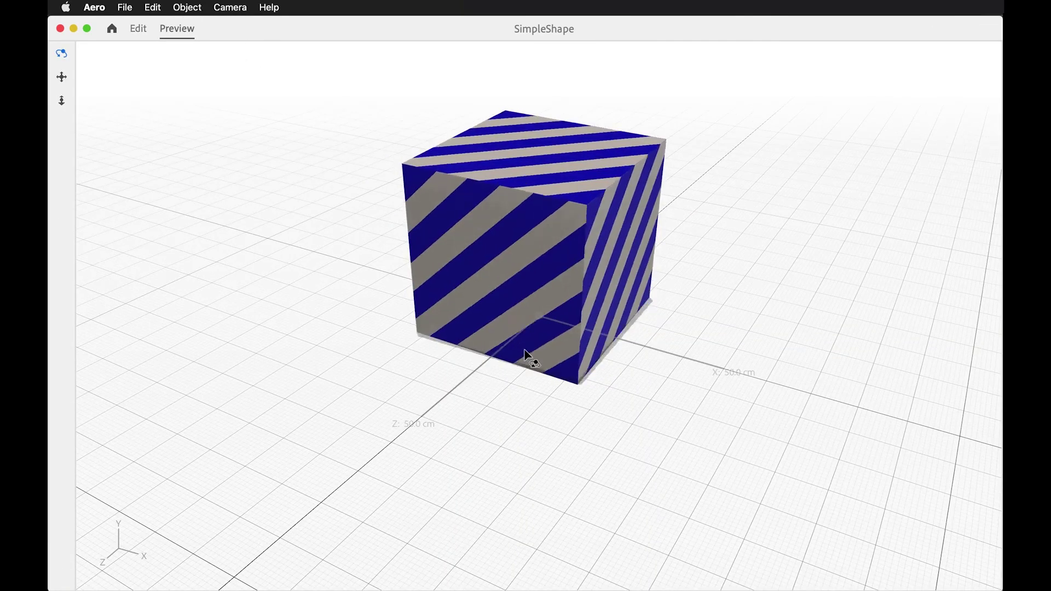
pyautogui.click(533, 340)
pyautogui.moveTo(534, 340); pyautogui.dragTo(571, 315)
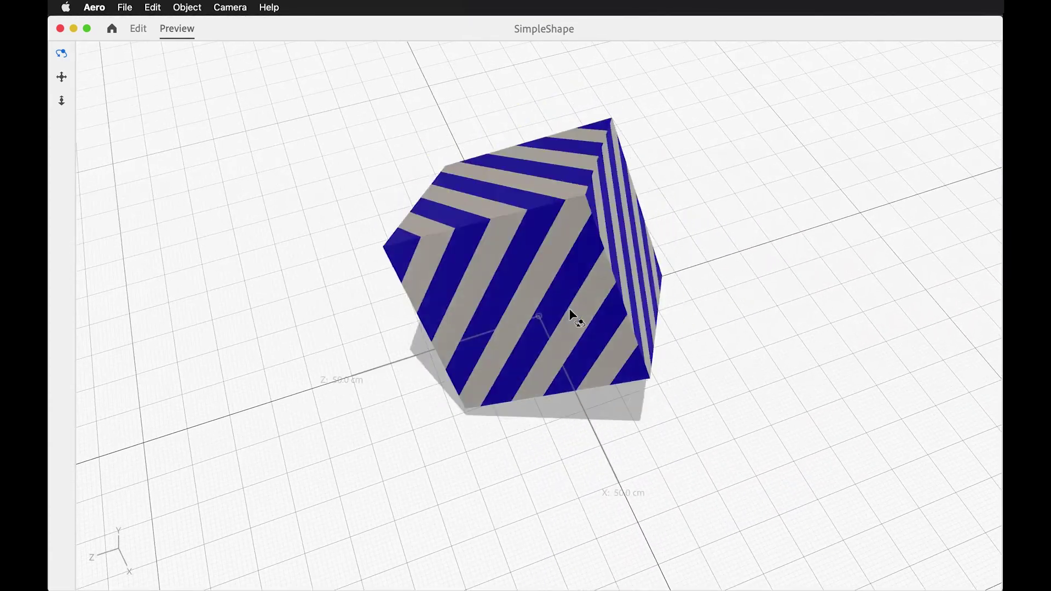